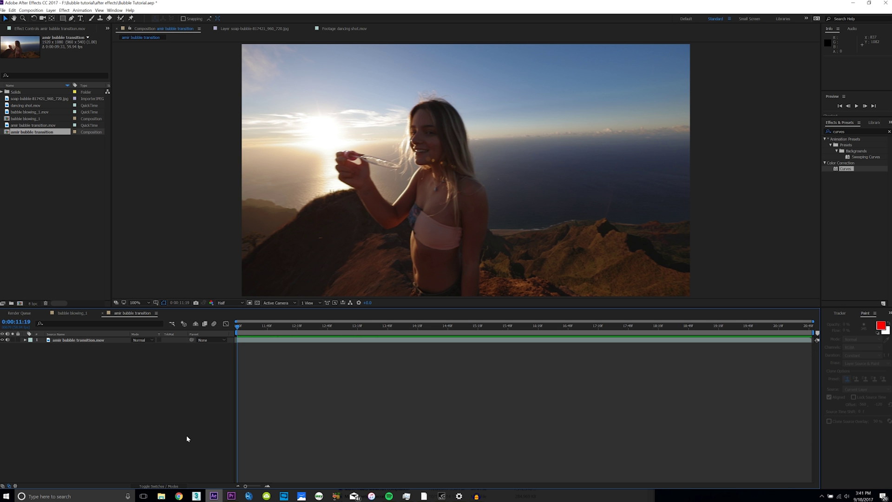
# Step: Preview the finished bubble transition shot, scrubbing through the bubbles drifting over the cliff and the large bubble containing the dancer
pyautogui.press('space')
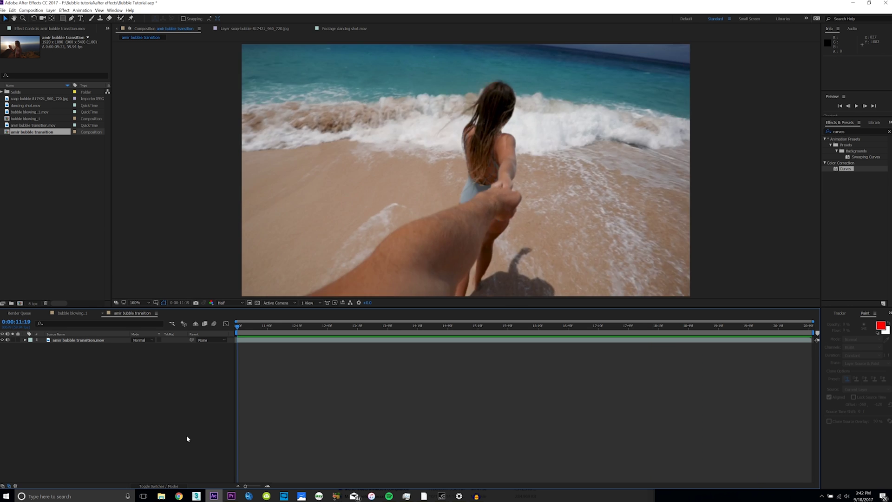
pyautogui.click(414, 334)
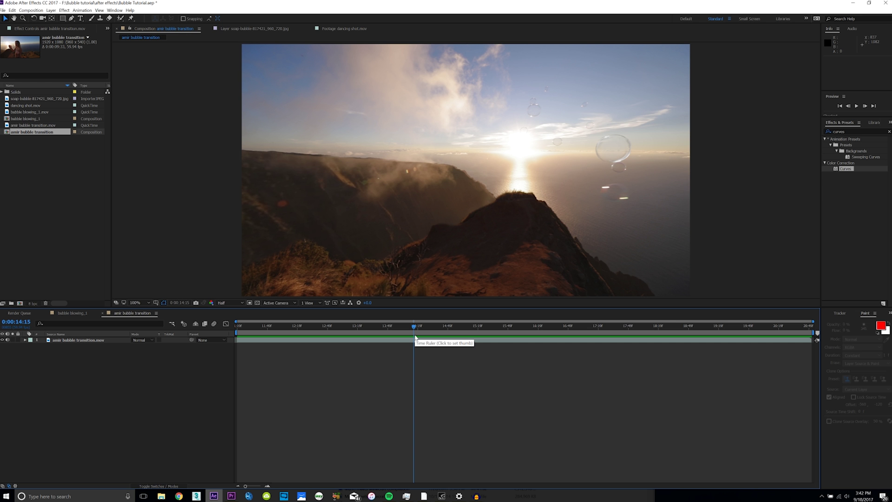
pyautogui.moveTo(415, 335); pyautogui.dragTo(564, 325)
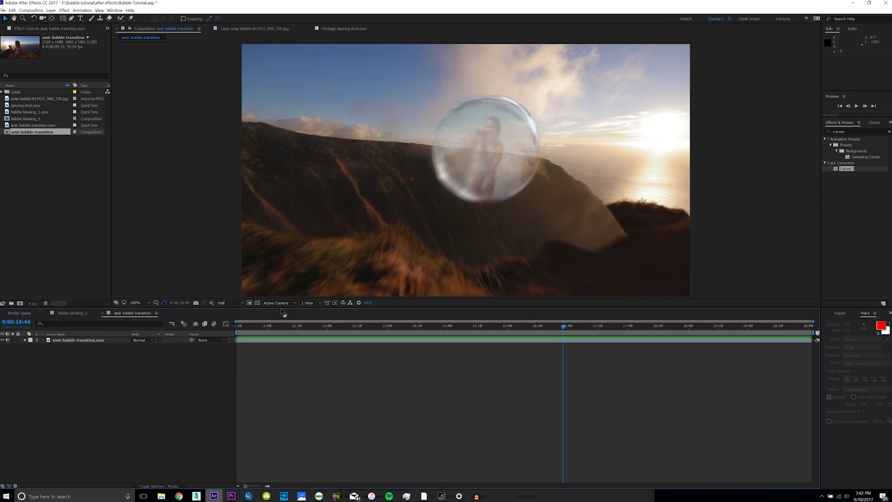
pyautogui.click(86, 313)
pyautogui.moveTo(391, 328); pyautogui.dragTo(649, 333)
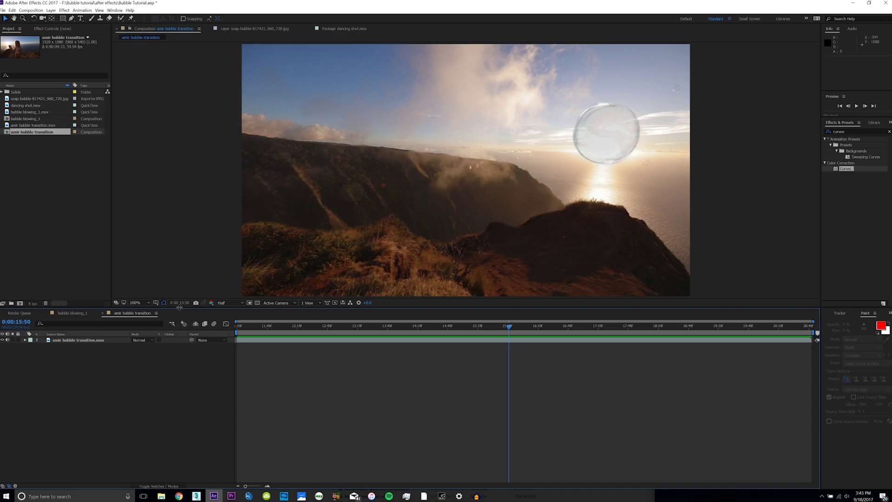
# Step: Create a new composition from the bubble blowing_1.mov footage and go to its start
pyautogui.click(29, 112)
pyautogui.moveTo(30, 111); pyautogui.dragTo(20, 303)
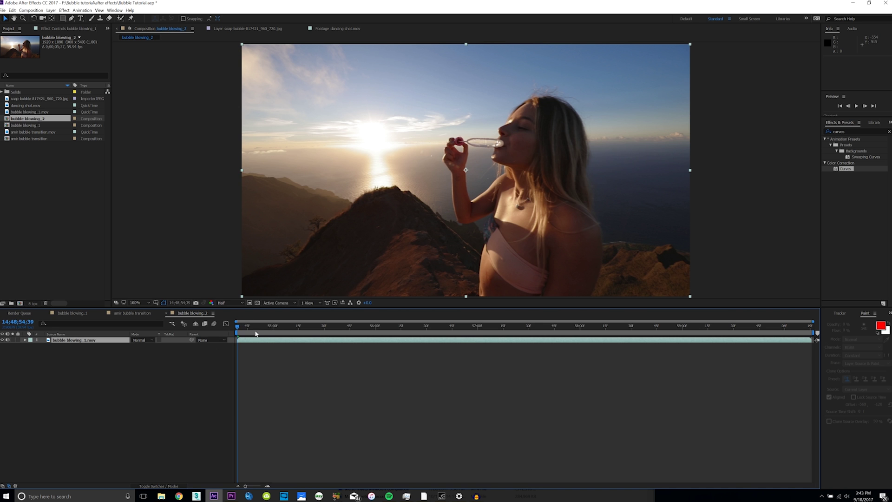
pyautogui.moveTo(240, 330); pyautogui.dragTo(233, 354)
# Step: Find the 3D Camera Tracker effect and apply it to the bubble blowing_1.mov layer to analyze the shot
pyautogui.click(867, 131)
pyautogui.write('3d')
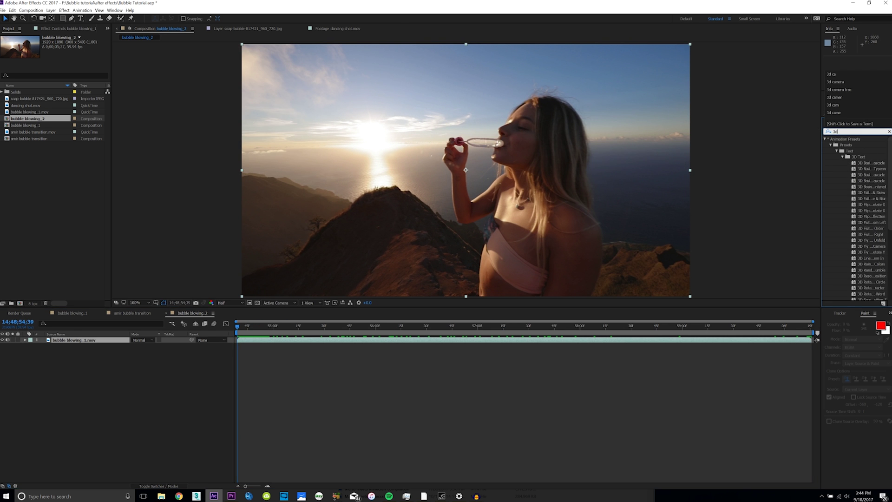
pyautogui.write(' camera')
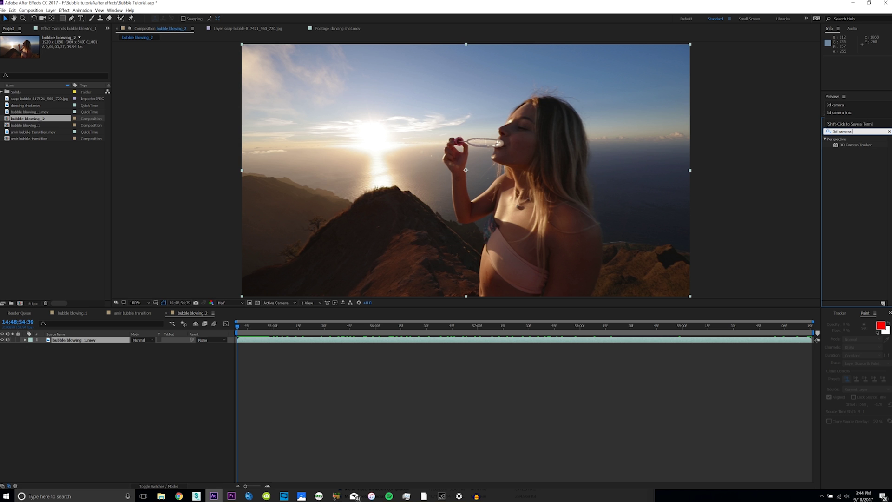
pyautogui.moveTo(856, 144); pyautogui.dragTo(118, 341)
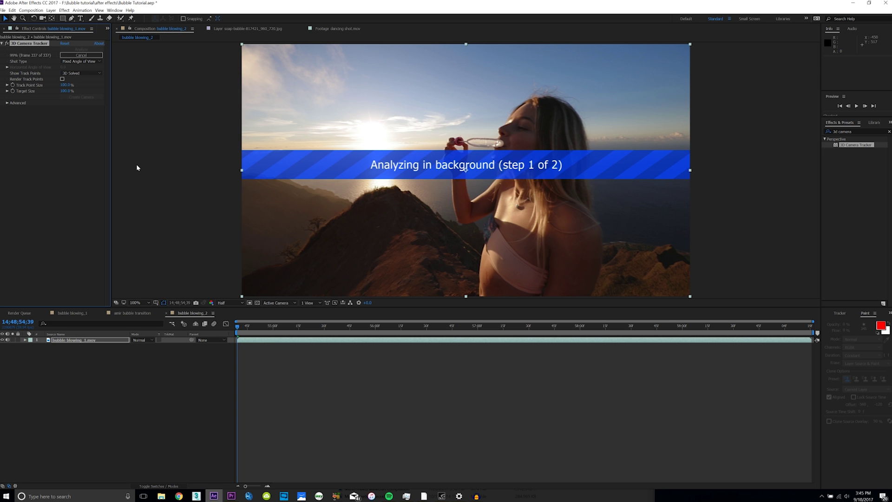
# Step: Set the camera tracker's advanced solve method to Tripod Pan
pyautogui.moveTo(261, 334); pyautogui.dragTo(349, 342)
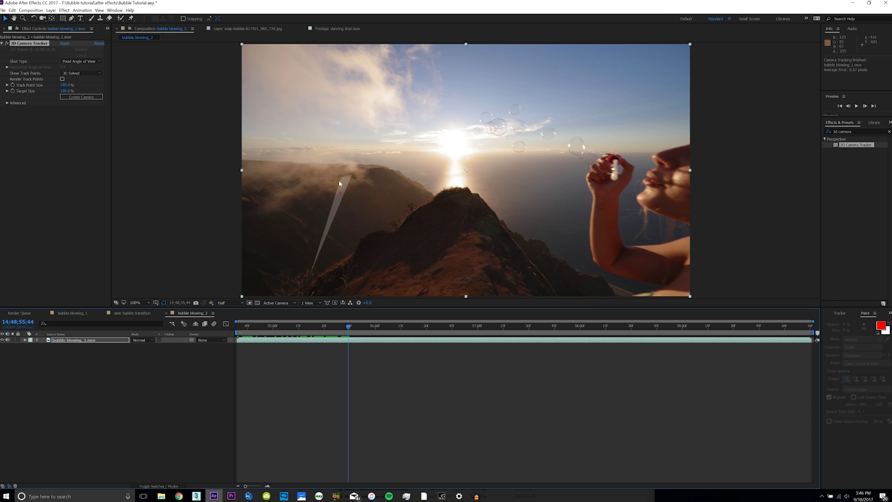
pyautogui.click(7, 103)
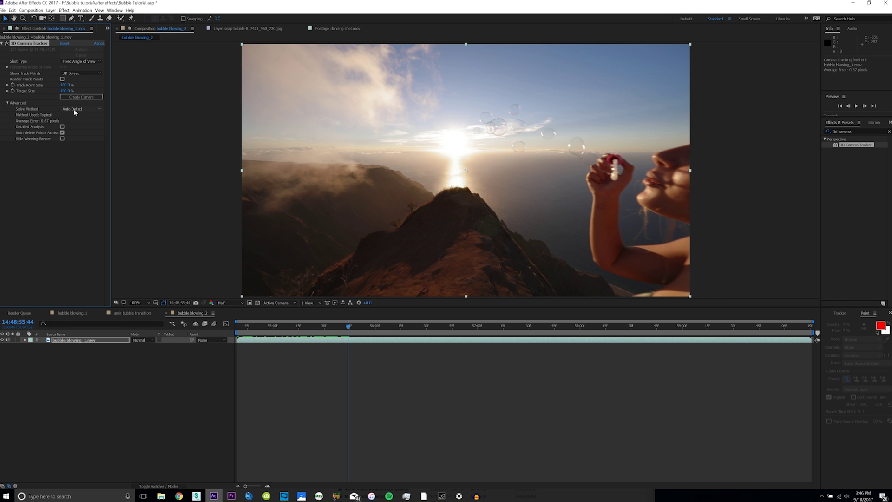
pyautogui.click(74, 109)
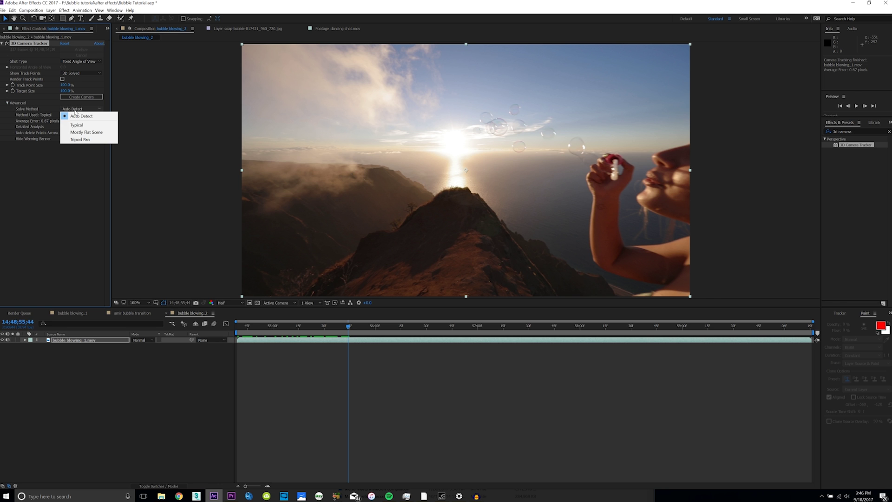
pyautogui.click(96, 140)
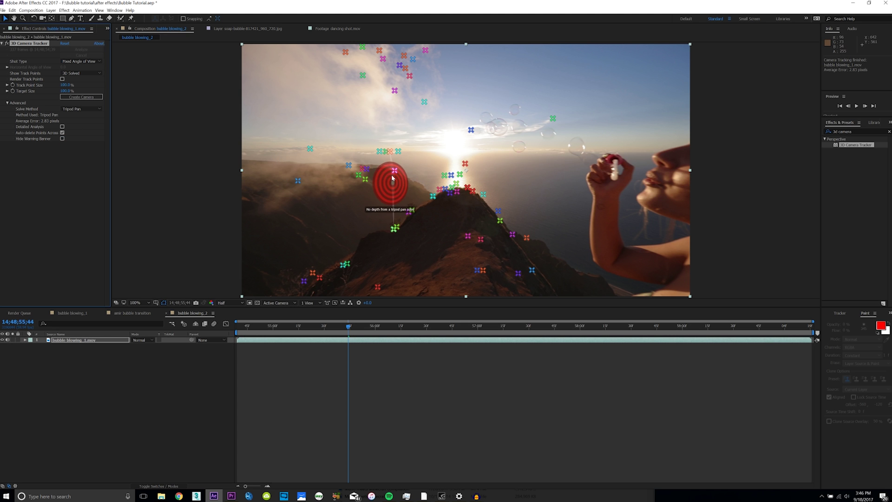
# Step: Create a null and camera from track points on the distant hillside, then scrub the shot to check the track
pyautogui.rightClick(376, 176)
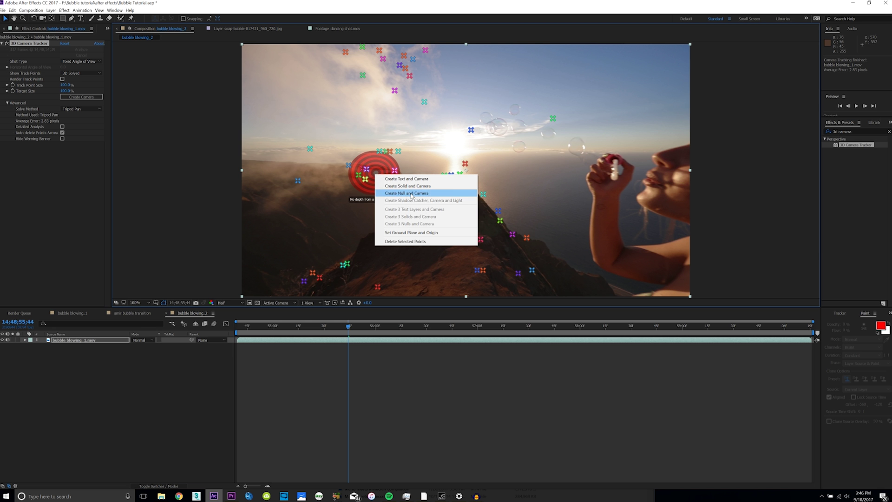
pyautogui.click(411, 193)
pyautogui.click(237, 325)
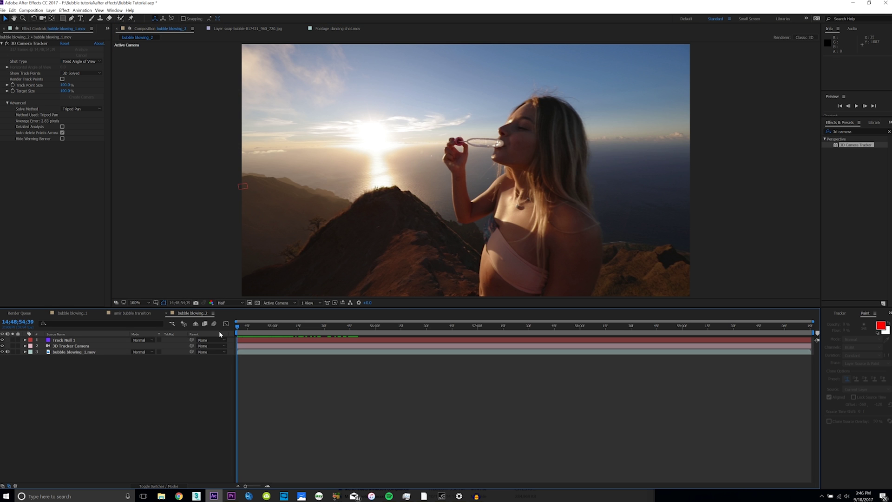
pyautogui.moveTo(237, 329); pyautogui.dragTo(564, 337)
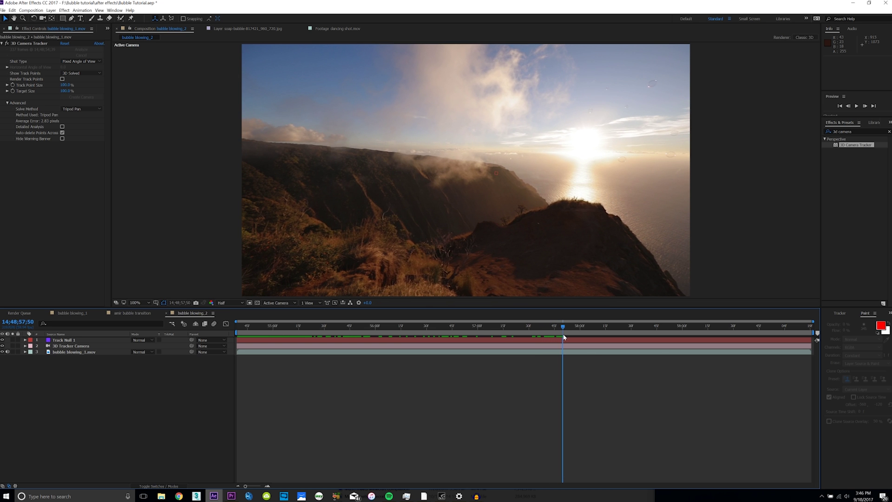
pyautogui.moveTo(565, 337); pyautogui.dragTo(529, 324)
# Step: Scale the track null up until its outline is large enough to see clearly against the hillside
pyautogui.click(484, 174)
pyautogui.press('s')
pyautogui.moveTo(154, 346); pyautogui.dragTo(296, 348)
pyautogui.moveTo(402, 341); pyautogui.dragTo(460, 342)
pyautogui.click(227, 428)
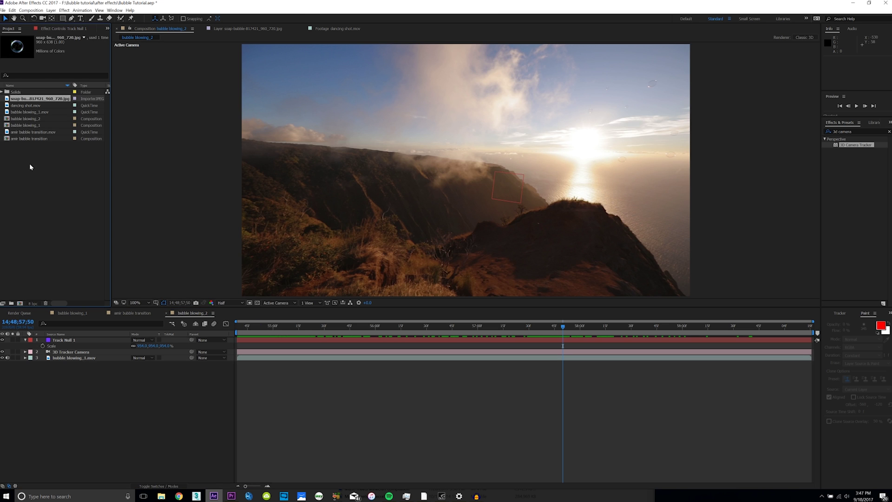
# Step: Create a composition from soap-bubble-817421_960_720.jpg and place it as the top layer of bubble blowing_2
pyautogui.click(42, 176)
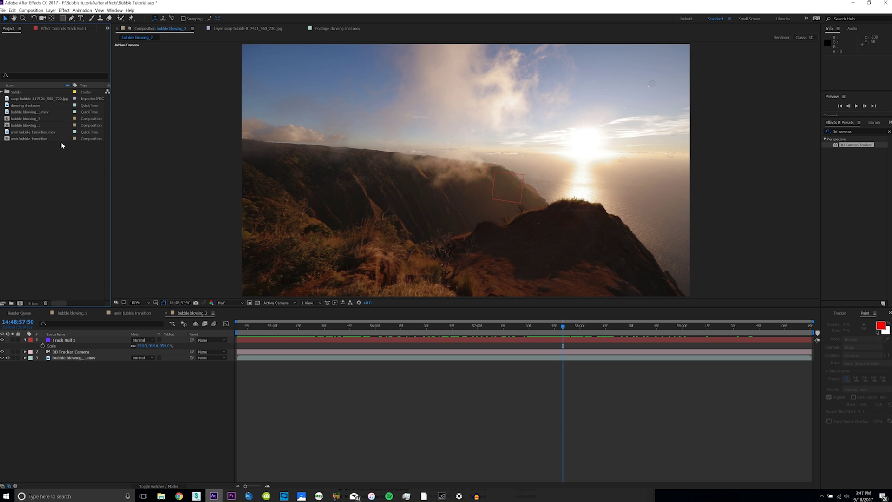
pyautogui.click(60, 99)
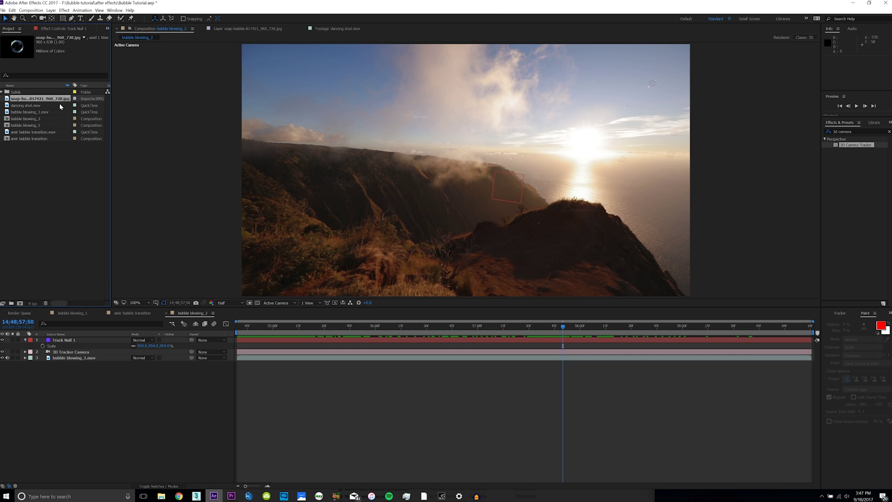
pyautogui.moveTo(52, 102); pyautogui.dragTo(11, 303)
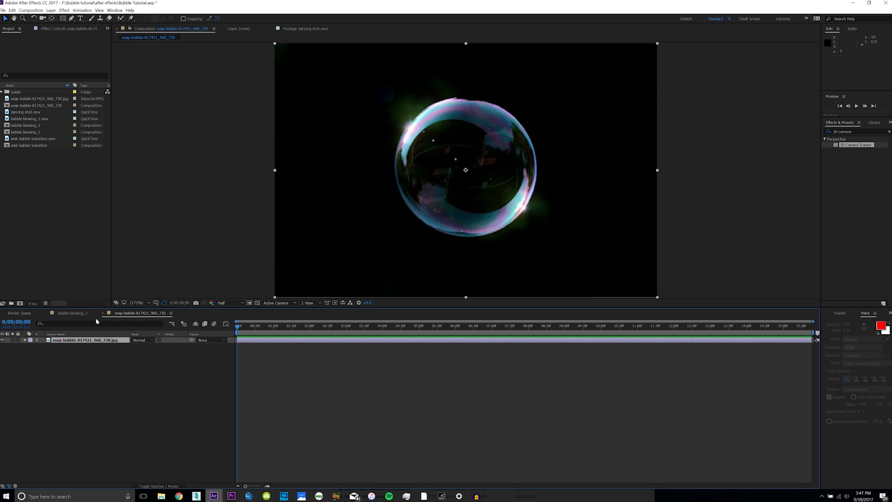
pyautogui.click(50, 107)
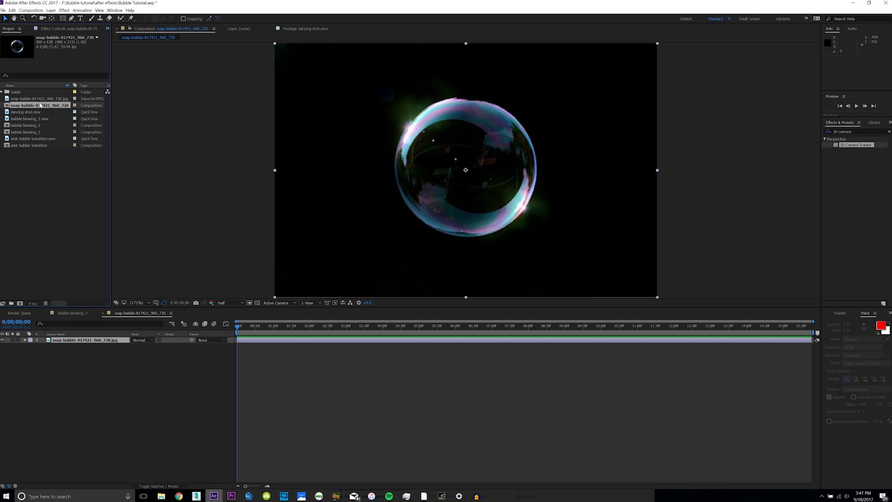
pyautogui.moveTo(41, 107); pyautogui.dragTo(81, 342)
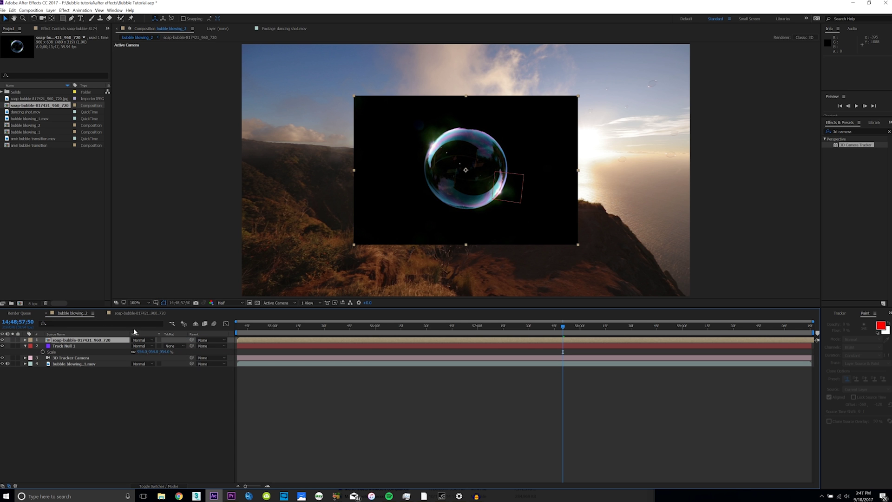
# Step: Try a steep, darkening RGB Curves adjustment on the soap bubble image inside its own composition
pyautogui.click(131, 315)
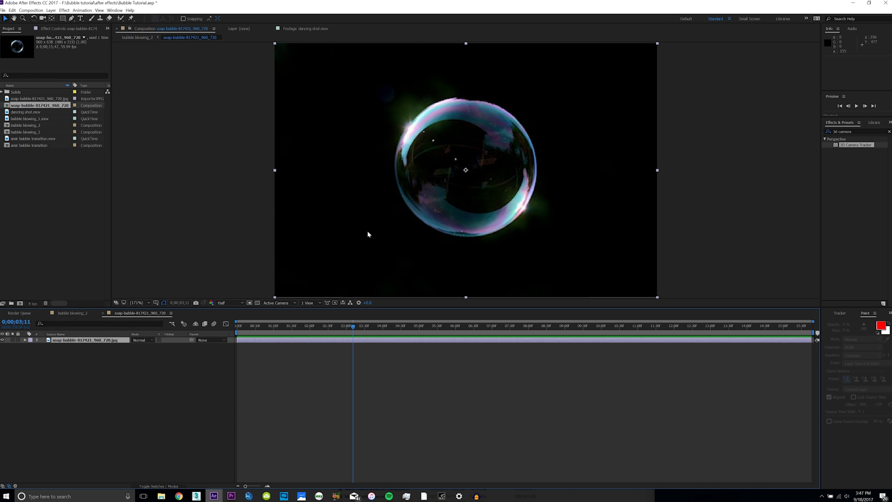
pyautogui.click(88, 314)
pyautogui.click(133, 315)
pyautogui.rightClick(135, 367)
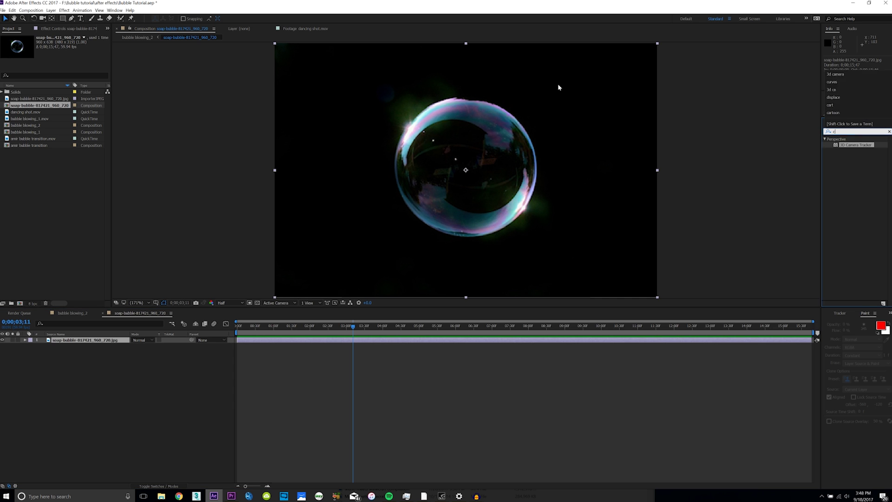
pyautogui.write('curves')
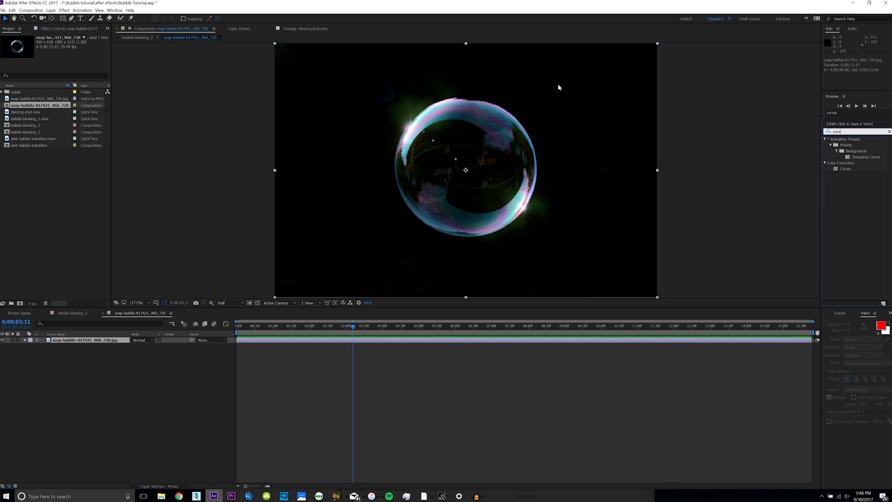
pyautogui.doubleClick(845, 169)
pyautogui.moveTo(15, 156); pyautogui.dragTo(88, 136)
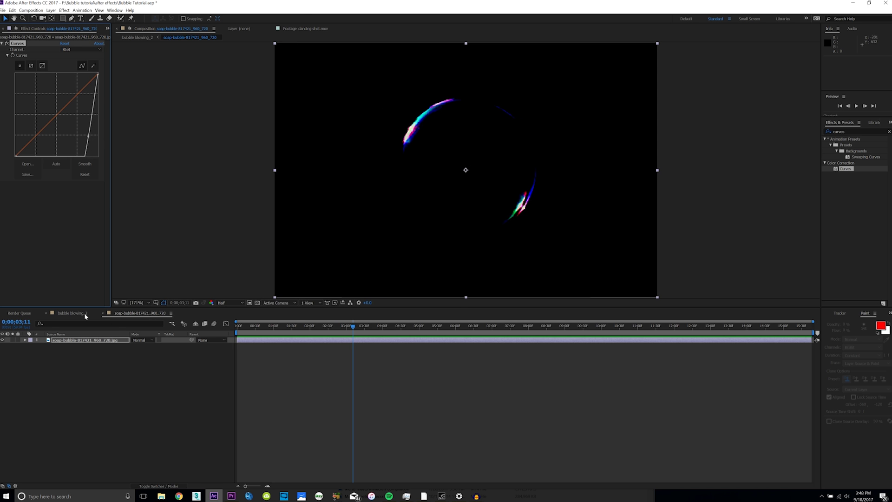
# Step: Check the Curves adjustment on the nested bubble in bubble blowing_2, undo it, and return to that composition
pyautogui.click(71, 313)
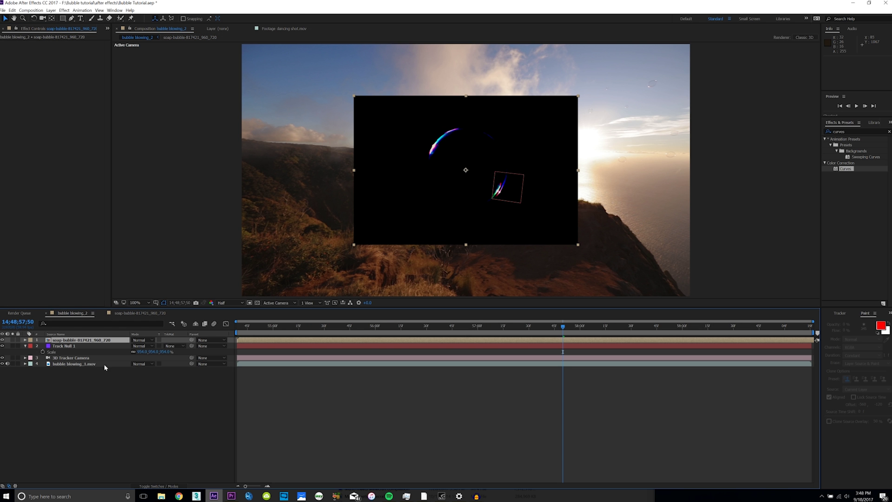
pyautogui.click(144, 314)
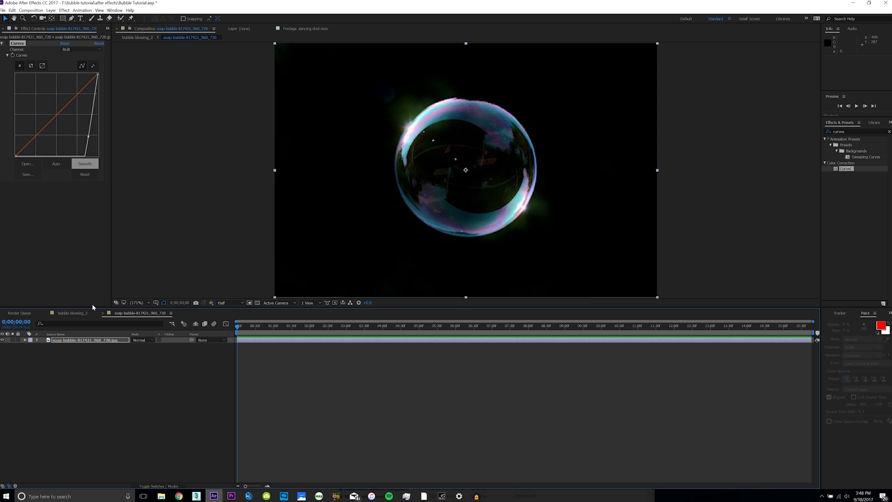
pyautogui.click(78, 314)
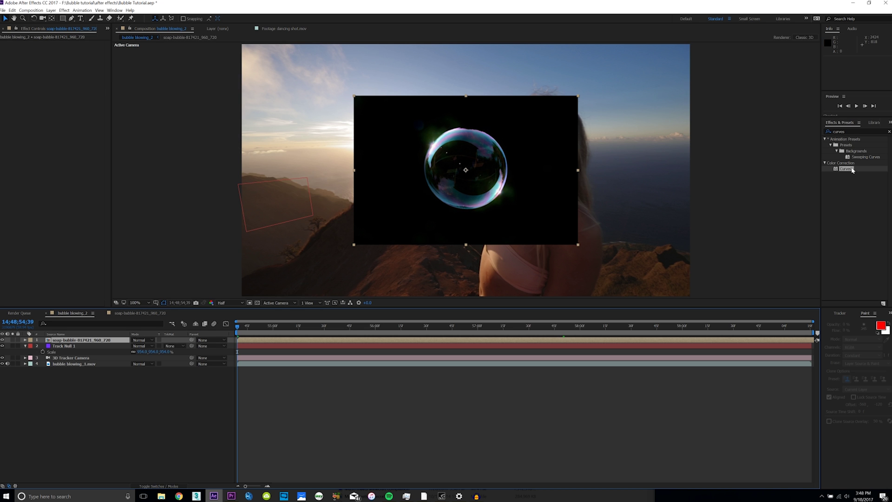
# Step: Apply the UnMult effect to the soap bubble layer to remove its black background
pyautogui.hotkey('ctrl', '5')
pyautogui.write('unmult')
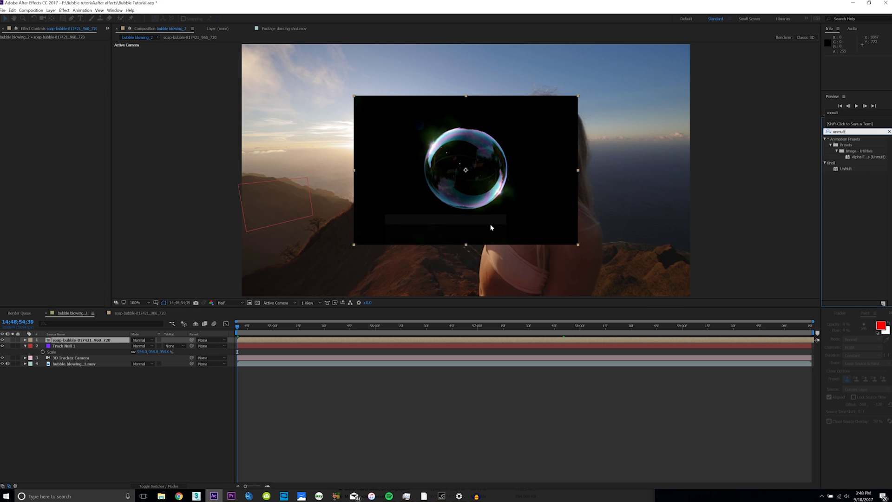
pyautogui.doubleClick(845, 169)
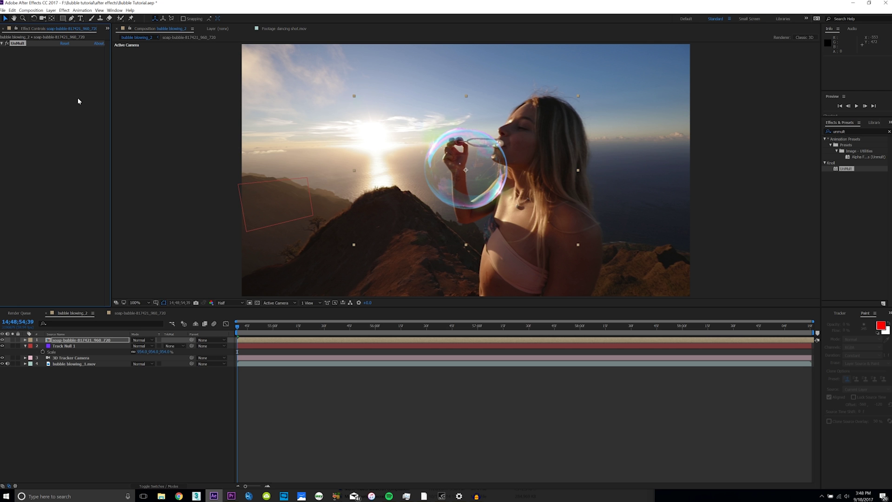
# Step: Try the Screen blending mode on the soap bubble layer, then return it to Normal
pyautogui.click(147, 340)
pyautogui.click(156, 137)
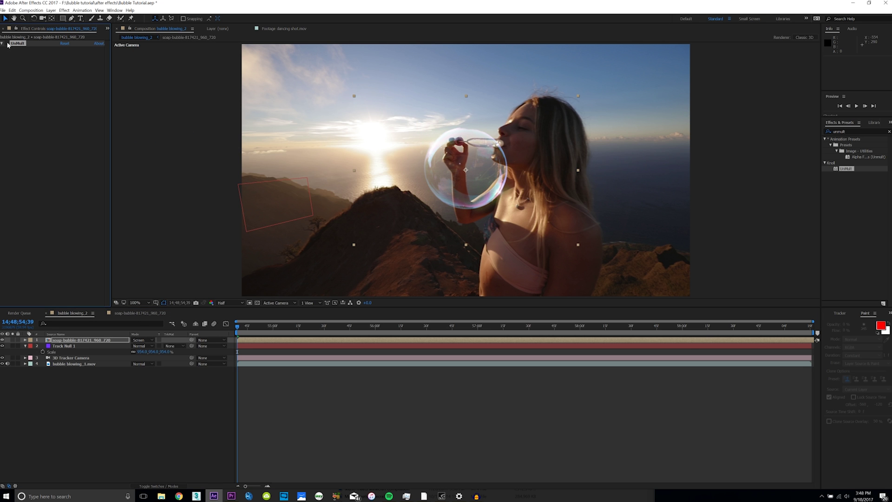
pyautogui.click(139, 339)
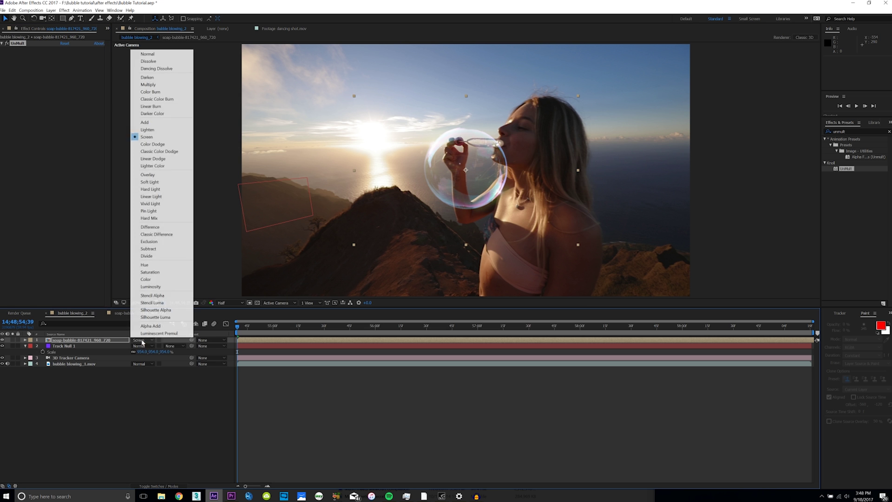
pyautogui.click(144, 52)
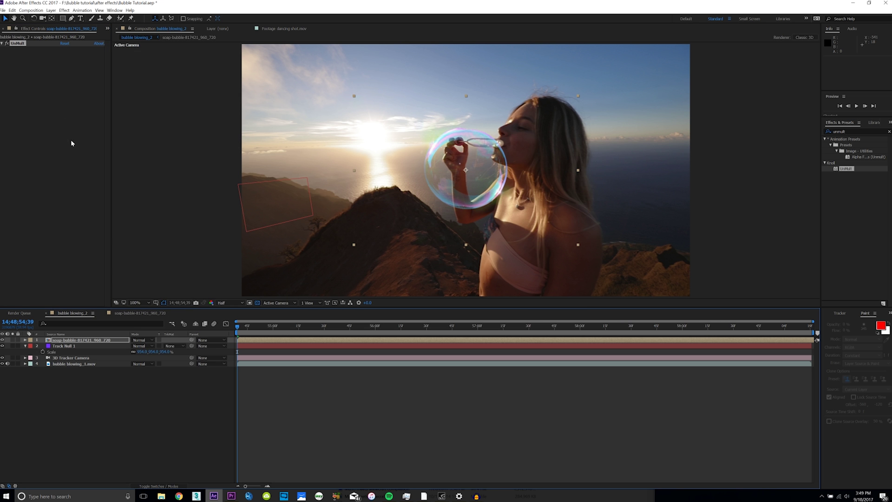
# Step: Toggle the soap bubble layer's visibility and solo to compare its background under UnMult and under Screen blending
pyautogui.click(3, 341)
pyautogui.click(3, 341)
pyautogui.click(13, 341)
pyautogui.click(13, 341)
pyautogui.click(14, 341)
pyautogui.click(13, 341)
pyautogui.click(13, 340)
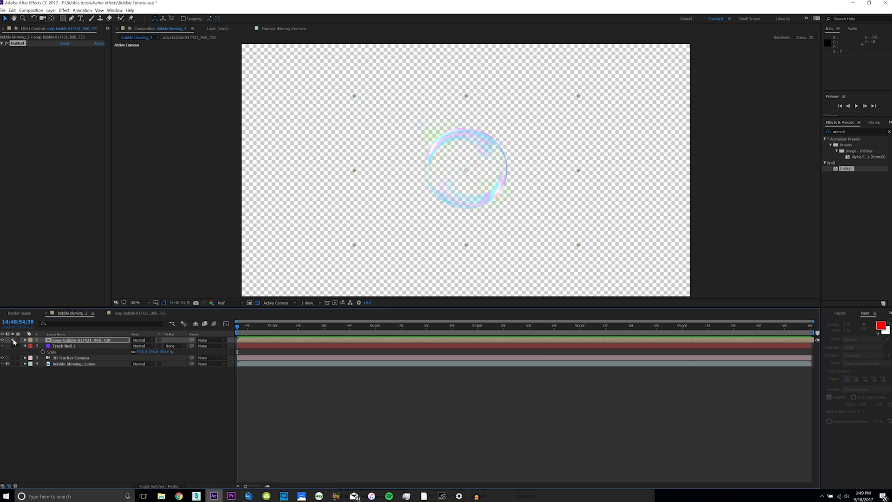
pyautogui.click(14, 340)
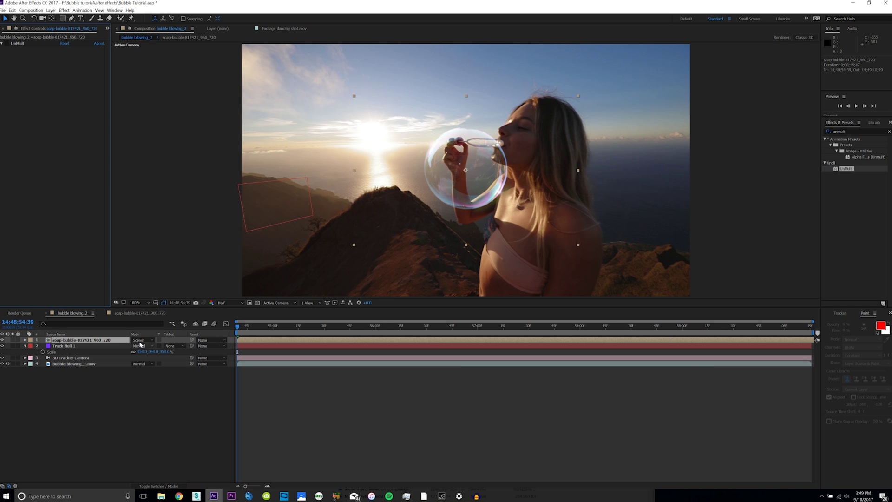
pyautogui.click(14, 341)
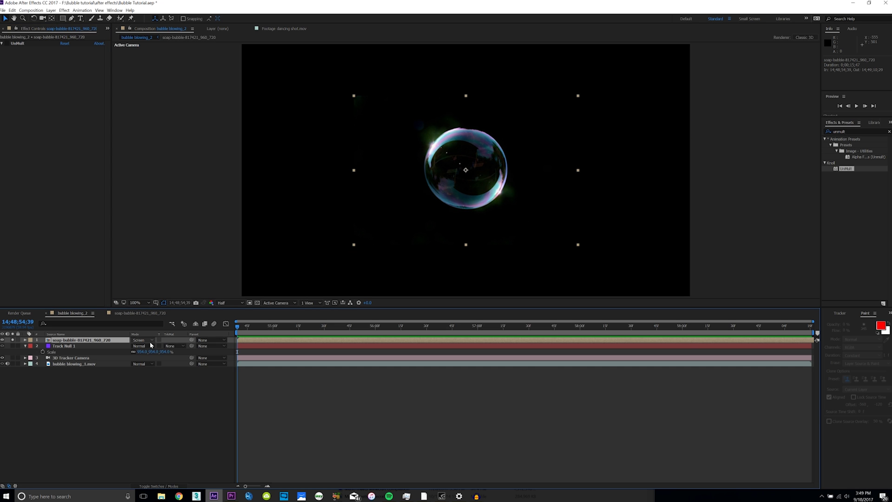
# Step: Check the soap bubble against the transparency grid and move to 14;48;55;24 in bubble blowing_2
pyautogui.click(257, 302)
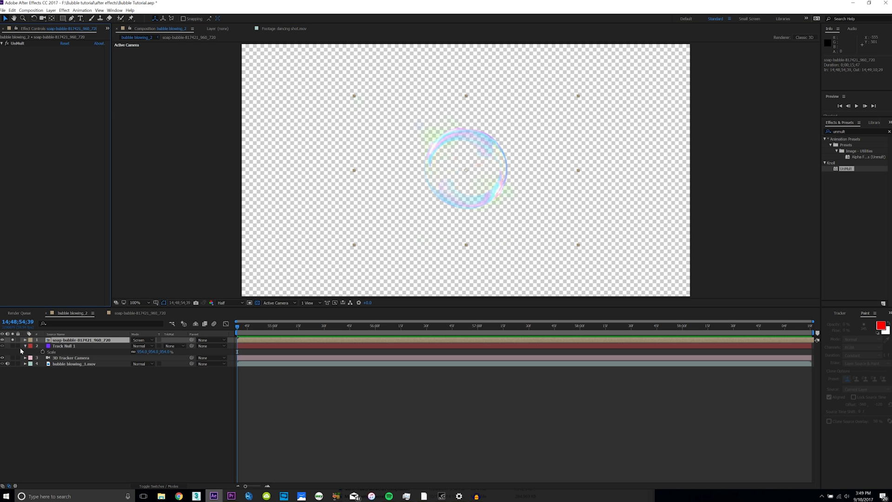
pyautogui.moveTo(238, 326); pyautogui.dragTo(314, 331)
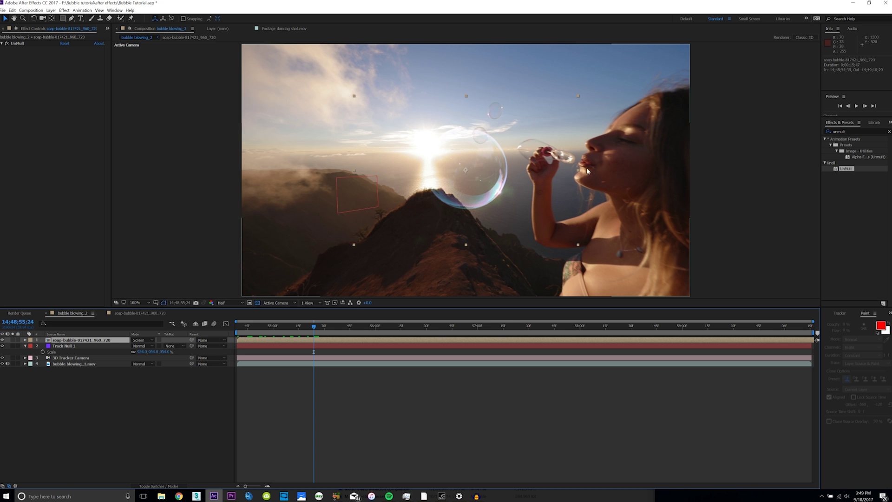
# Step: Open the nested soap bubble composition and draw an elliptical mask fitted to the bubble's outer edge
pyautogui.doubleClick(542, 165)
pyautogui.moveTo(385, 76); pyautogui.dragTo(540, 245)
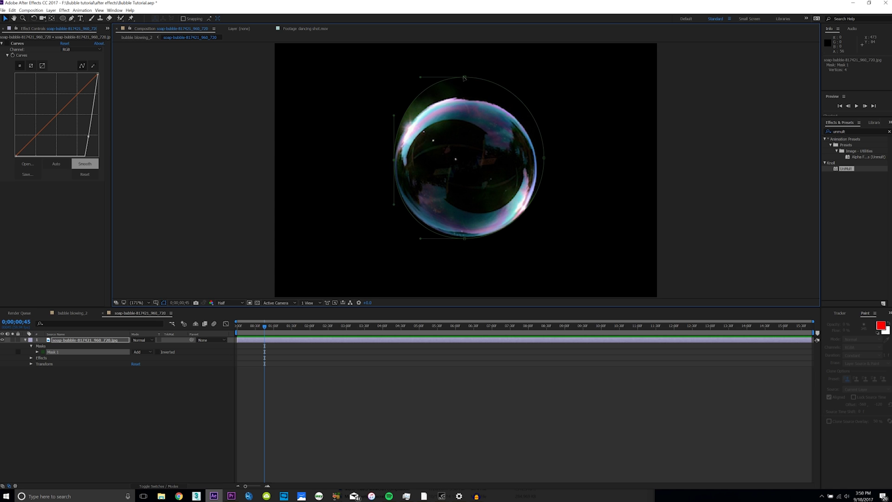
pyautogui.moveTo(465, 78); pyautogui.dragTo(466, 99)
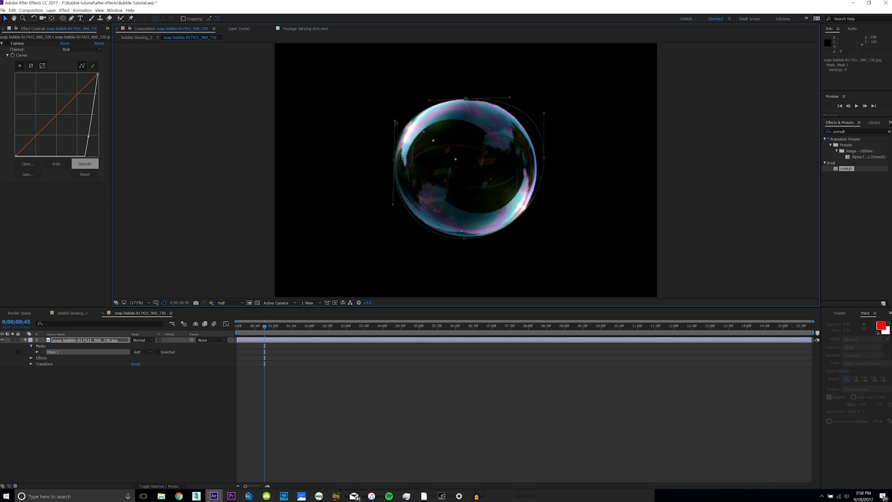
pyautogui.moveTo(544, 158); pyautogui.dragTo(540, 176)
# Step: Switch Mask 1 to None to compare the unmasked glow around the bubble, and return the mask to Add
pyautogui.click(142, 352)
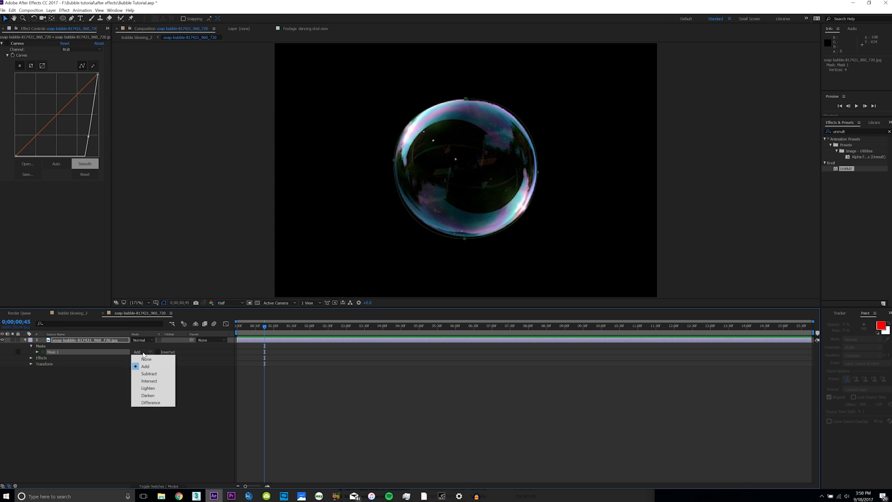
pyautogui.click(141, 358)
pyautogui.click(141, 352)
pyautogui.click(144, 359)
pyautogui.click(144, 353)
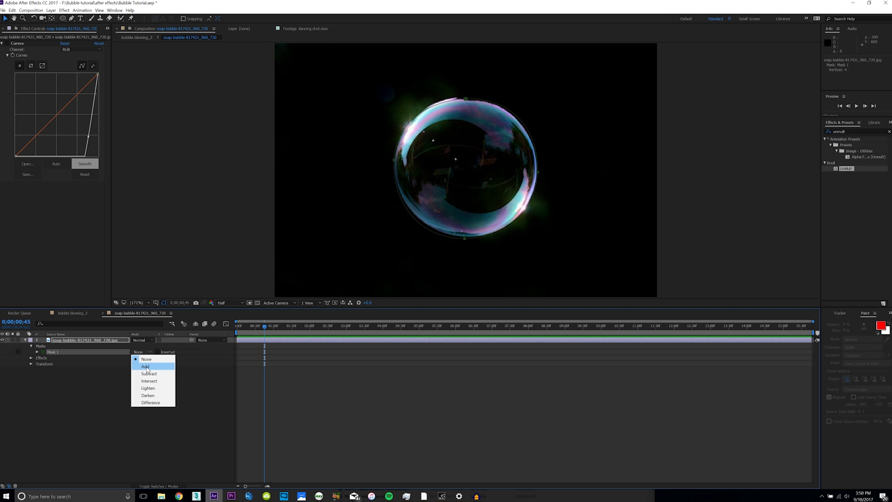
pyautogui.click(145, 366)
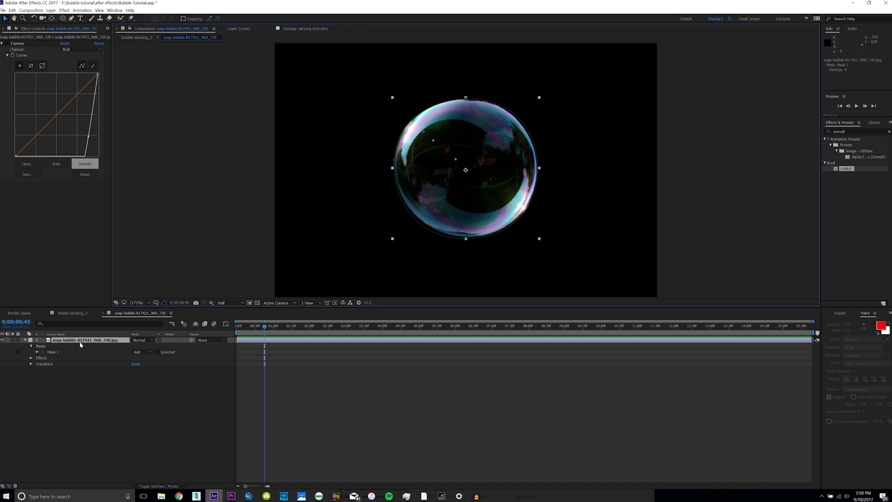
# Step: Draw a second elliptical mask inside the bubble's rim on the soap bubble image
pyautogui.click(63, 19)
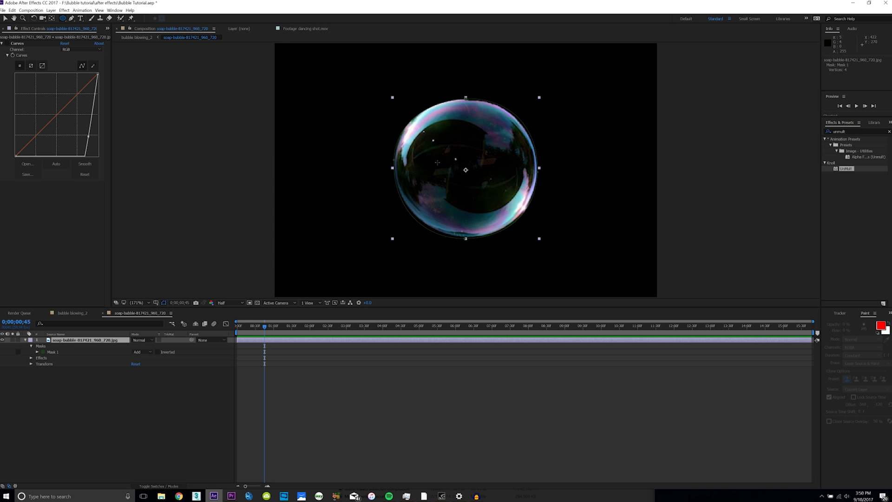
pyautogui.moveTo(418, 118); pyautogui.dragTo(527, 224)
pyautogui.press('space')
pyautogui.hotkey('ctrl', 'z')
pyautogui.press('v')
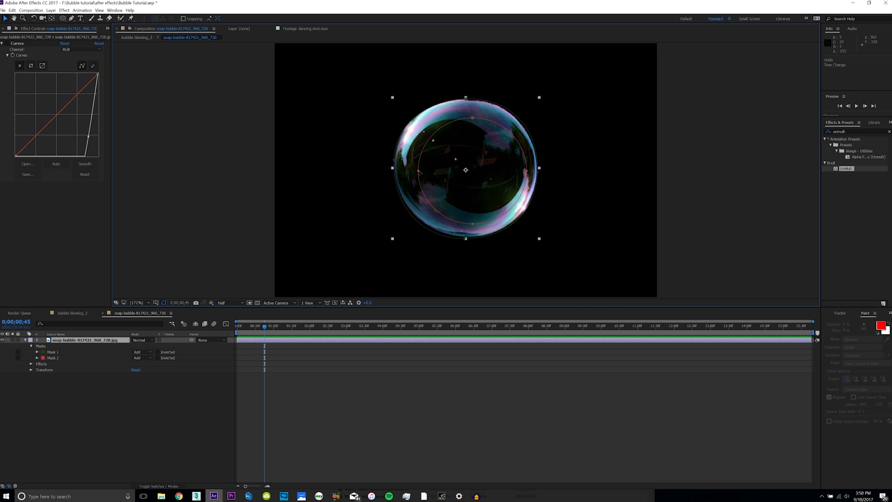
# Step: Reshape Mask 2 by moving its points to follow the inner edge of the bubble's rim
pyautogui.doubleClick(419, 171)
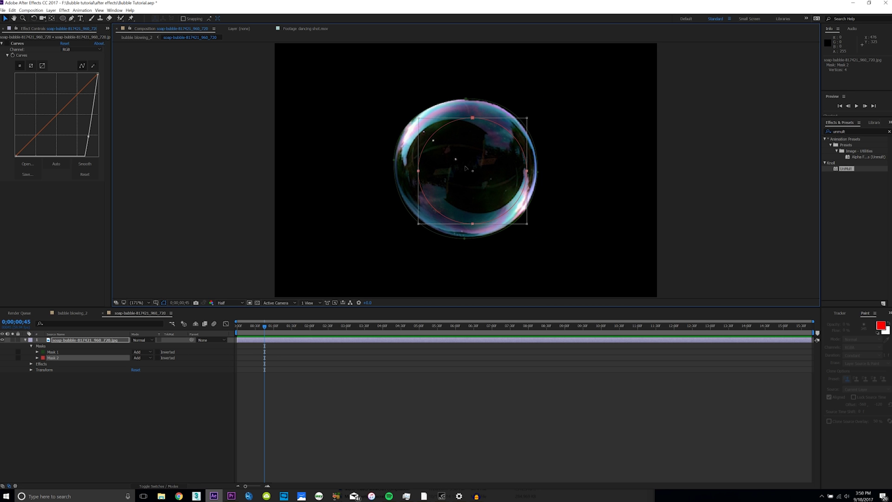
pyautogui.moveTo(481, 171); pyautogui.dragTo(527, 171)
pyautogui.doubleClick(581, 168)
pyautogui.moveTo(461, 218); pyautogui.dragTo(467, 223)
pyautogui.moveTo(461, 113); pyautogui.dragTo(464, 114)
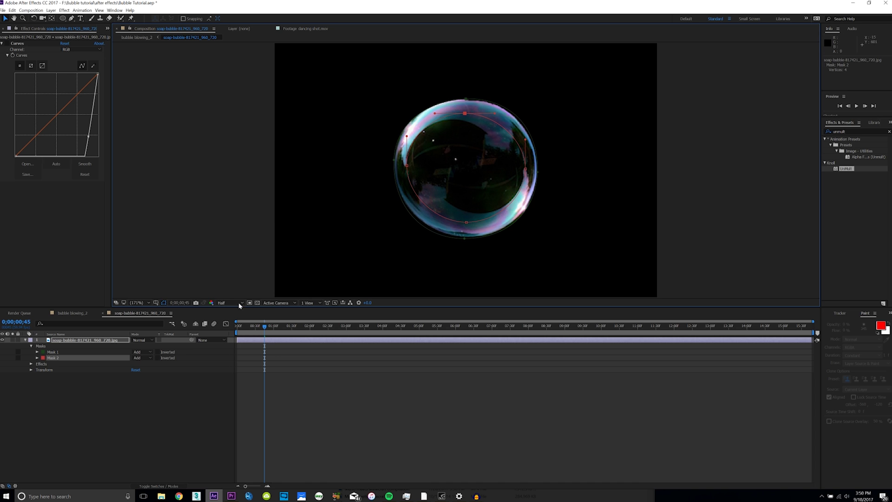
# Step: Set Mask 2 to Subtract and feather it by 85 pixels to soften the bubble's cleared center
pyautogui.click(141, 358)
pyautogui.click(142, 377)
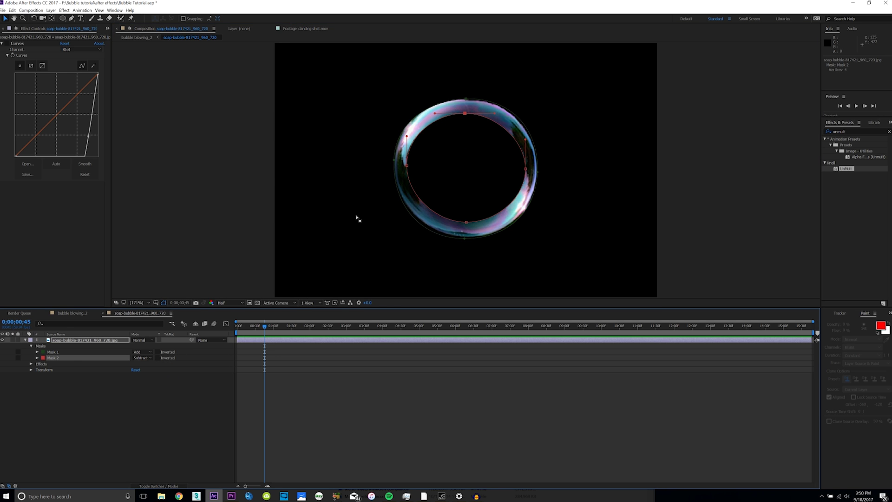
pyautogui.press('f')
pyautogui.moveTo(139, 363); pyautogui.dragTo(180, 364)
# Step: Create a light gray solid the size of the soap bubble composition
pyautogui.rightClick(142, 411)
pyautogui.moveTo(181, 415)
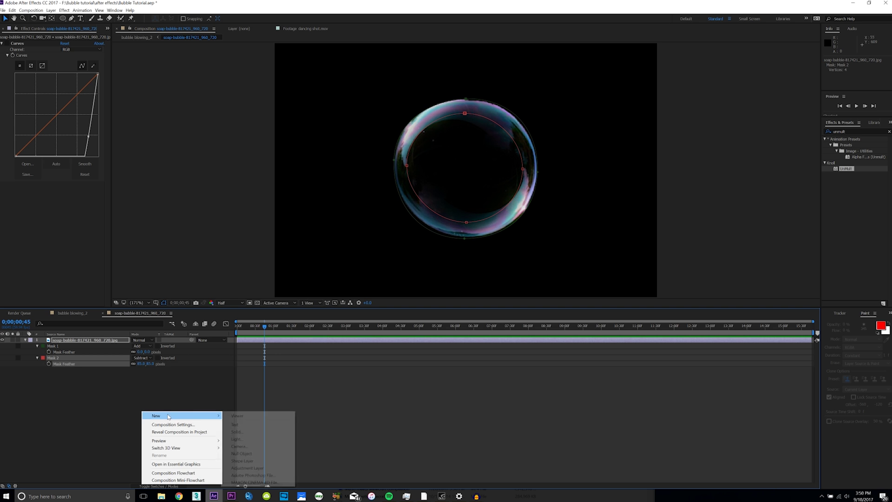
pyautogui.click(239, 432)
pyautogui.click(75, 121)
pyautogui.moveTo(23, 34); pyautogui.dragTo(6, 28)
pyautogui.click(159, 17)
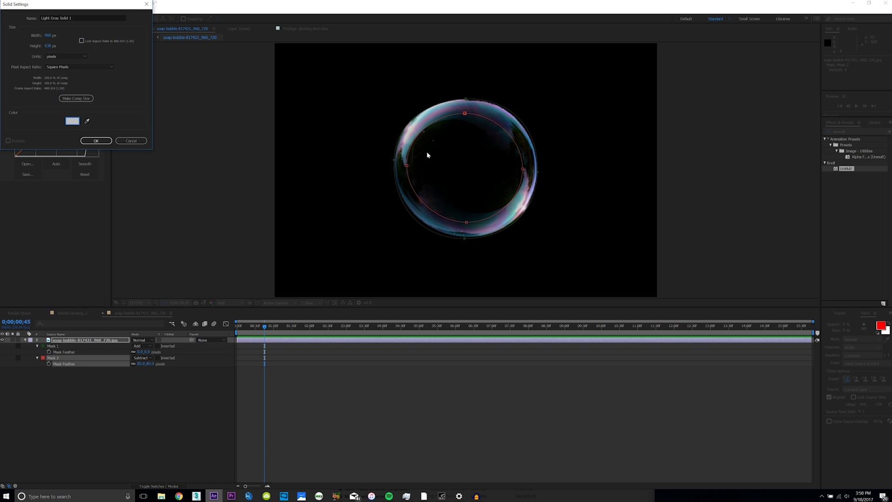
pyautogui.press('Return')
# Step: Copy Mask 2 from the soap bubble image onto the light gray solid and set the pasted mask to Add
pyautogui.click(72, 364)
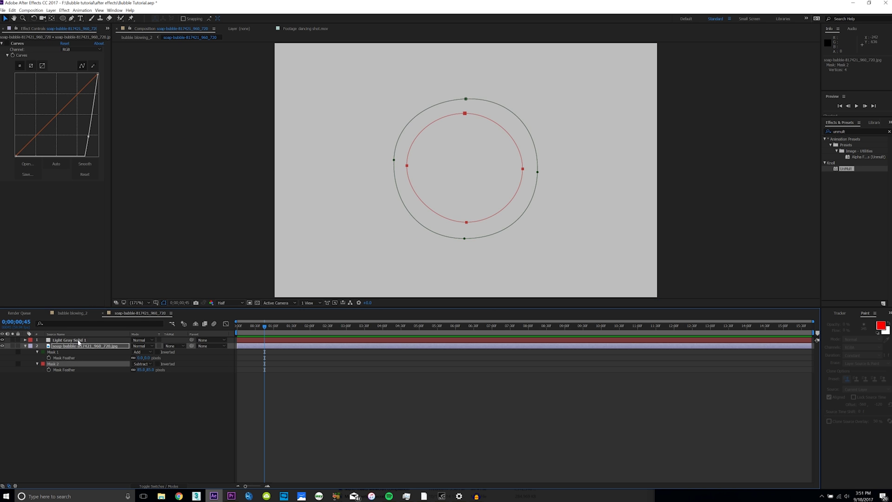
pyautogui.click(78, 342)
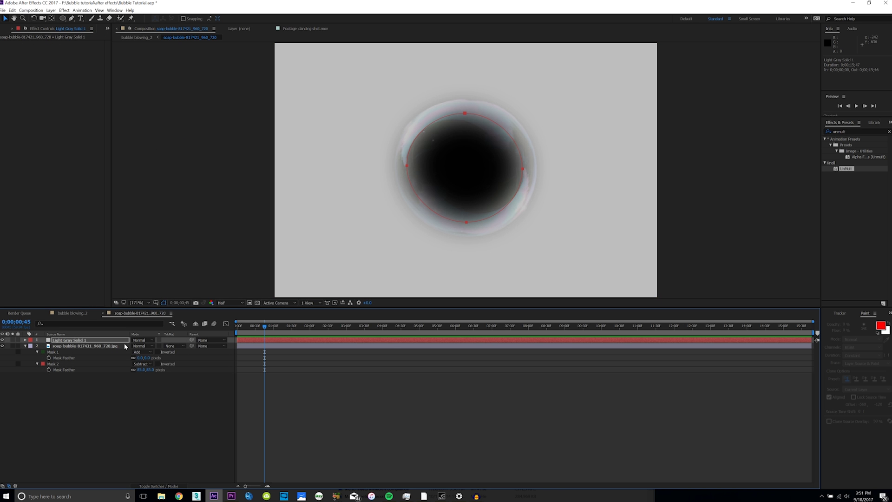
pyautogui.hotkey('ctrl', 'v')
pyautogui.click(142, 346)
pyautogui.click(139, 353)
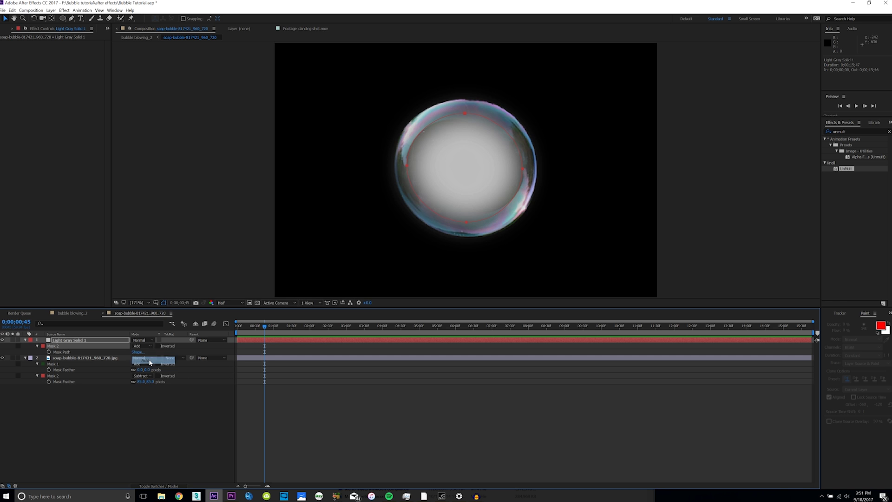
# Step: Lower the light gray solid's opacity to about 20% for a faint fill inside the bubble
pyautogui.press('t')
pyautogui.moveTo(135, 347); pyautogui.dragTo(98, 348)
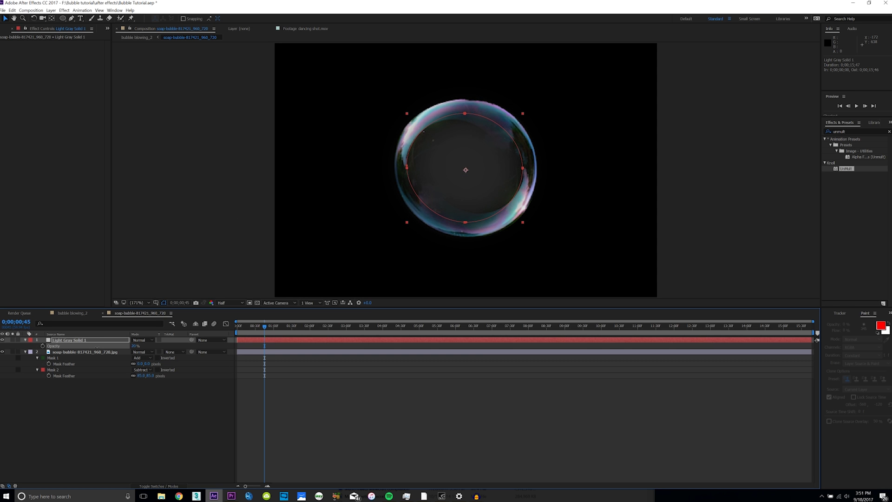
pyautogui.click(109, 411)
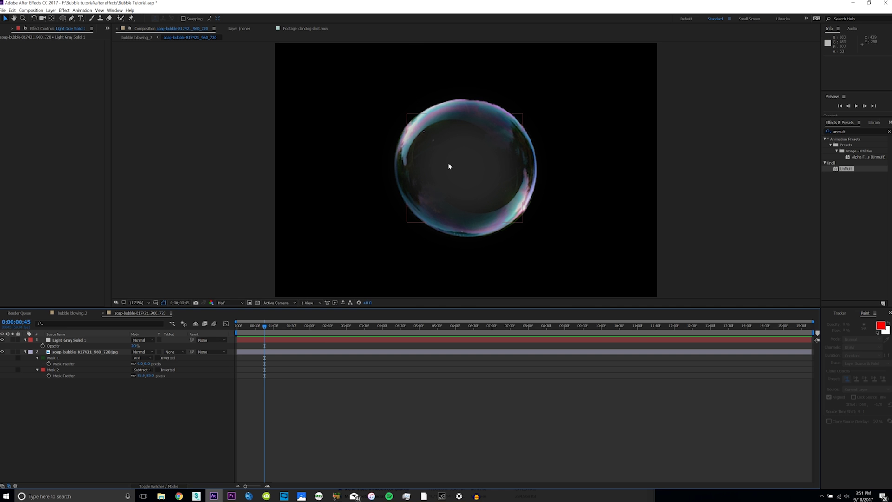
# Step: Return to bubble blowing_2 and add a Curves effect to the soap bubble layer, pulling the lower part of the curve down
pyautogui.click(82, 313)
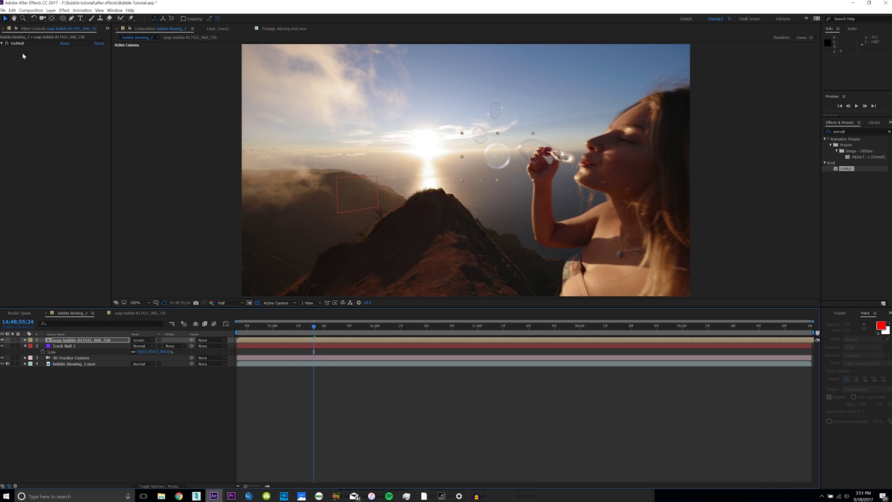
pyautogui.doubleClick(851, 132)
pyautogui.write('curves')
pyautogui.moveTo(845, 170); pyautogui.dragTo(46, 50)
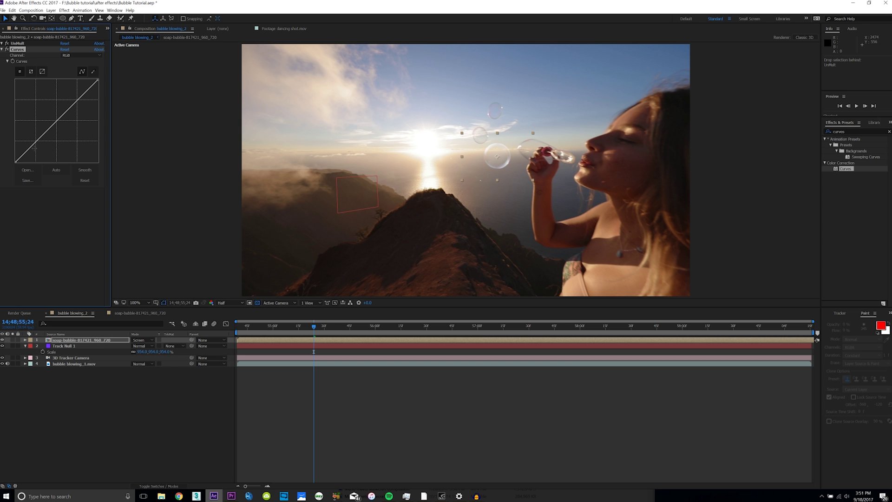
pyautogui.moveTo(36, 148)
pyautogui.mouseDown()
pyautogui.moveTo(55, 160)
pyautogui.moveTo(50, 151)
pyautogui.mouseUp()
pyautogui.click(2, 49)
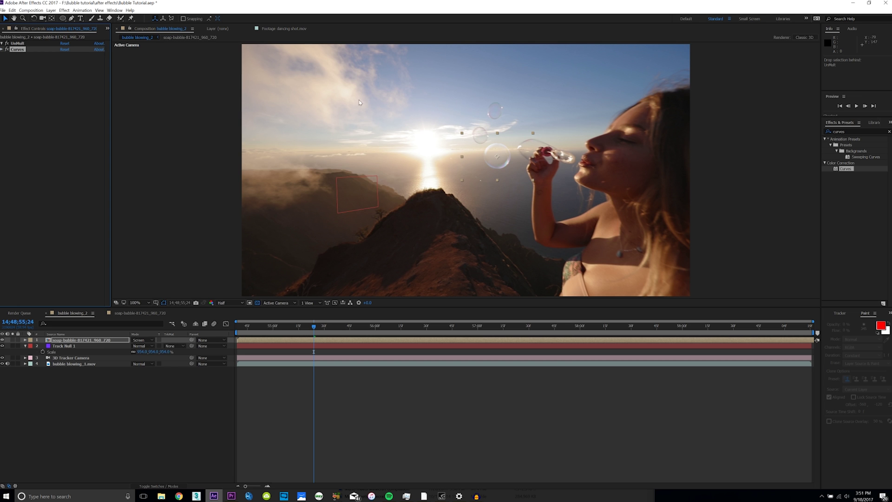
# Step: Add Hue/Saturation to the soap bubble layer and set Master Saturation to -100
pyautogui.click(832, 131)
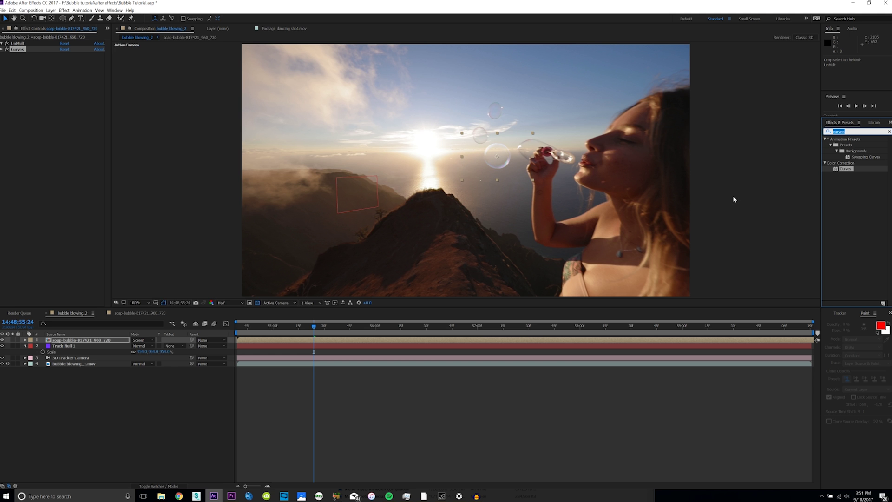
pyautogui.write('satu')
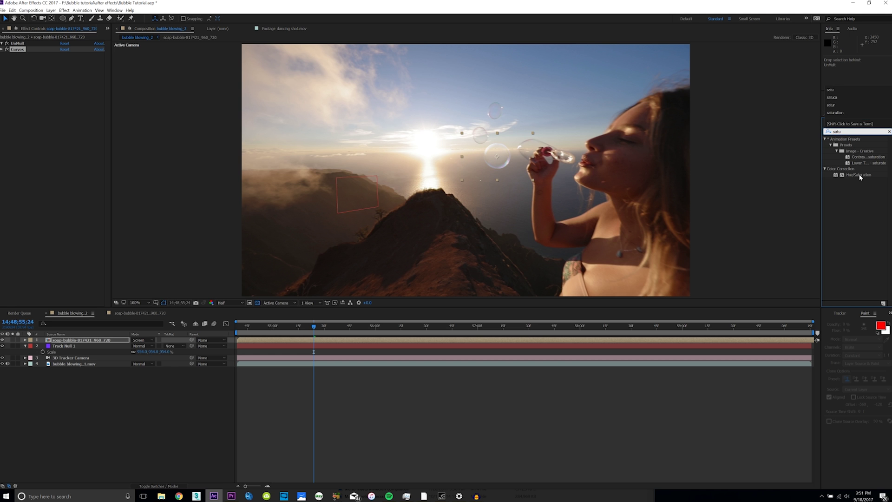
pyautogui.moveTo(860, 174); pyautogui.dragTo(45, 103)
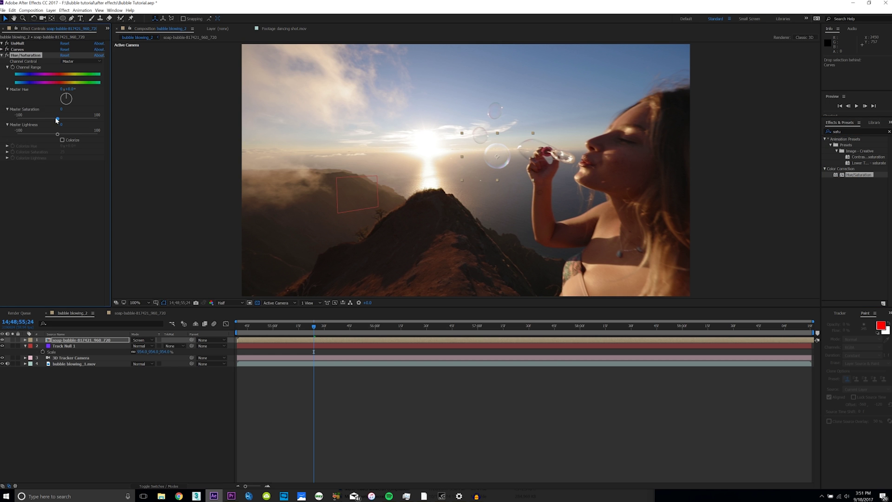
pyautogui.moveTo(57, 120); pyautogui.dragTo(1, 125)
pyautogui.click(2, 55)
# Step: Add a Tint effect to the soap bubble layer, mapping white to a brown sampled from the misty hillside, with Amount to Tint at 40%
pyautogui.click(859, 132)
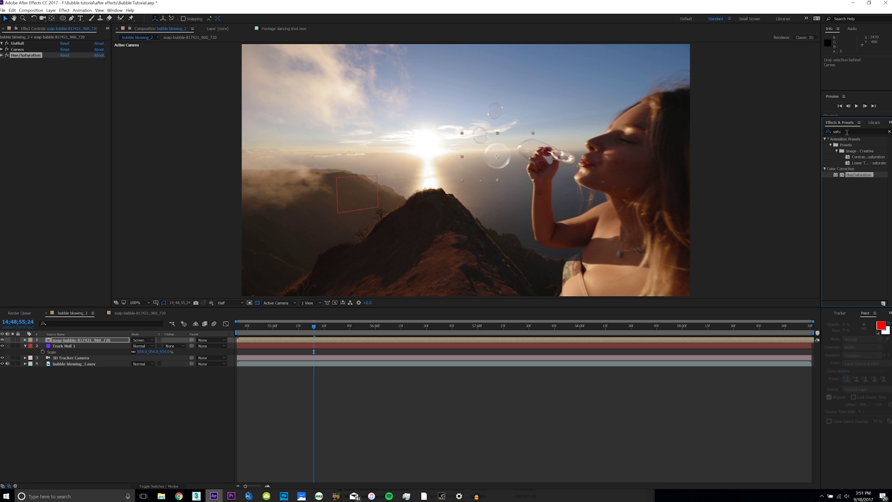
pyautogui.write('tint')
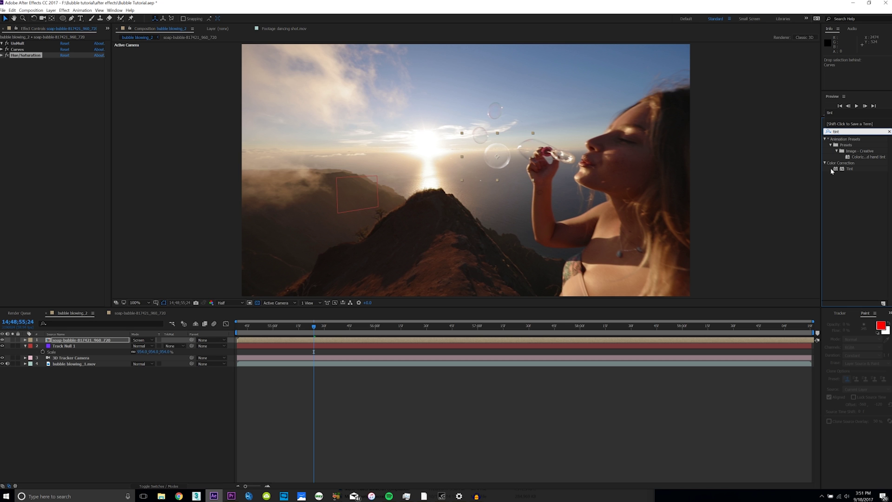
pyautogui.moveTo(850, 169); pyautogui.dragTo(53, 121)
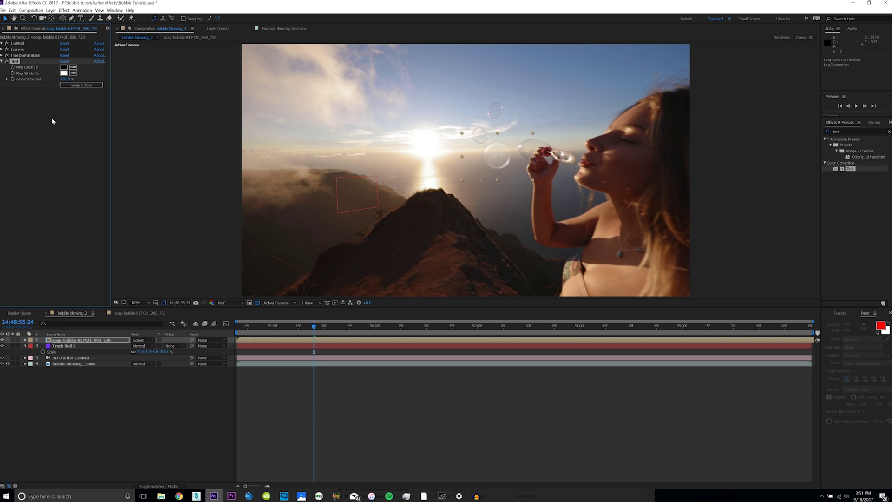
pyautogui.click(64, 73)
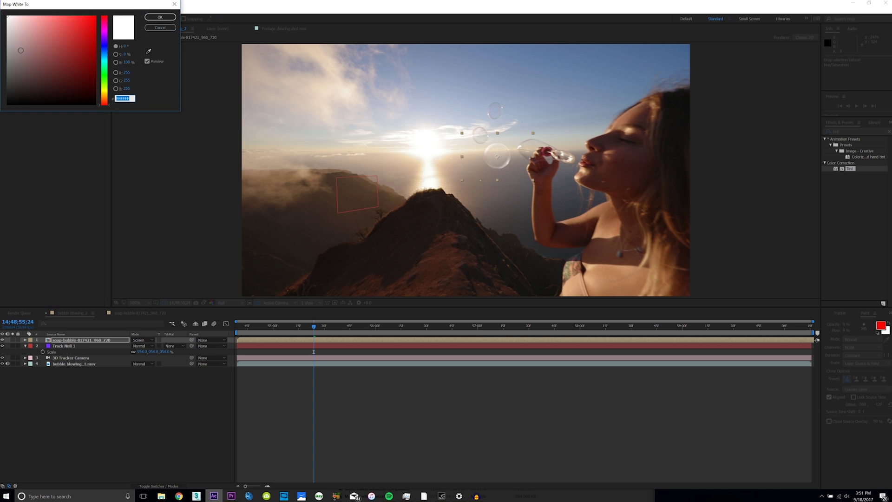
pyautogui.click(148, 51)
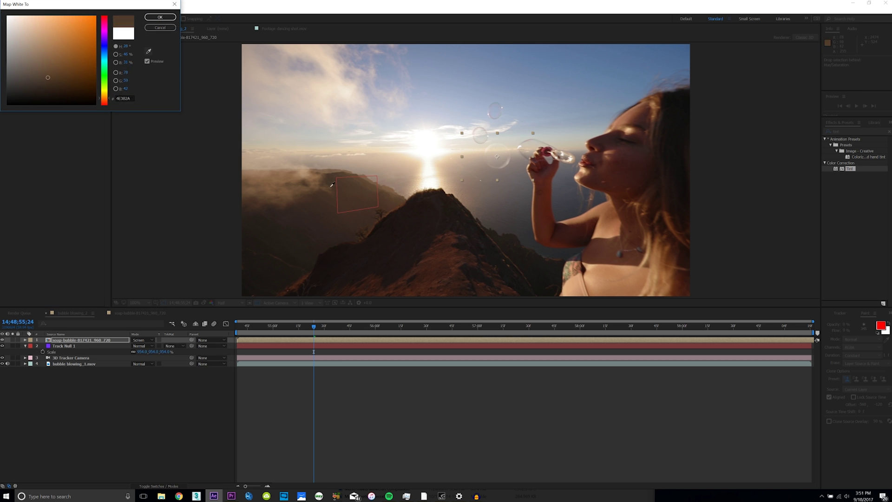
pyautogui.click(312, 182)
pyautogui.click(159, 17)
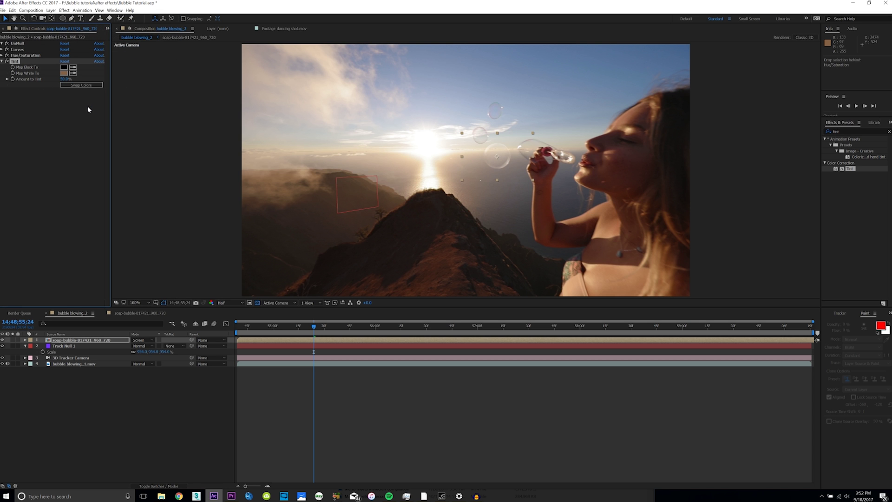
pyautogui.moveTo(63, 80); pyautogui.dragTo(64, 85)
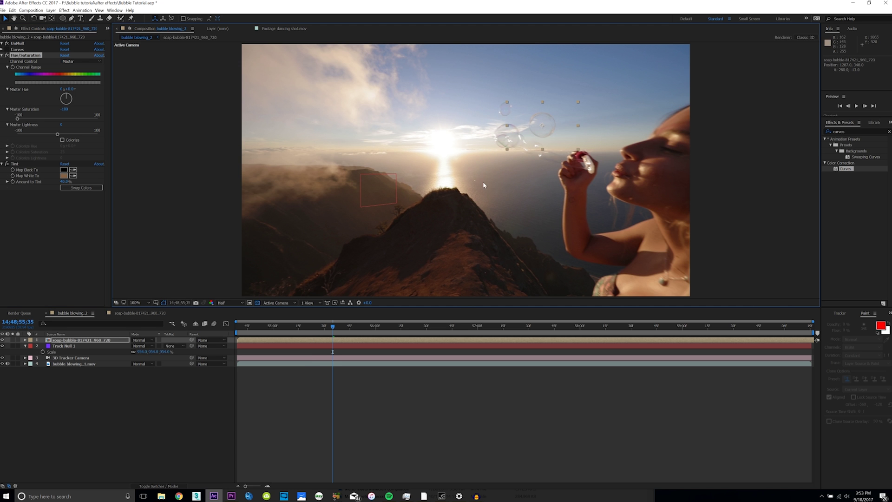
# Step: Set the soap bubble's Master Saturation to -45 and reposition the bubble just below the real bubbles in the shot
pyautogui.moveTo(20, 119); pyautogui.dragTo(53, 123)
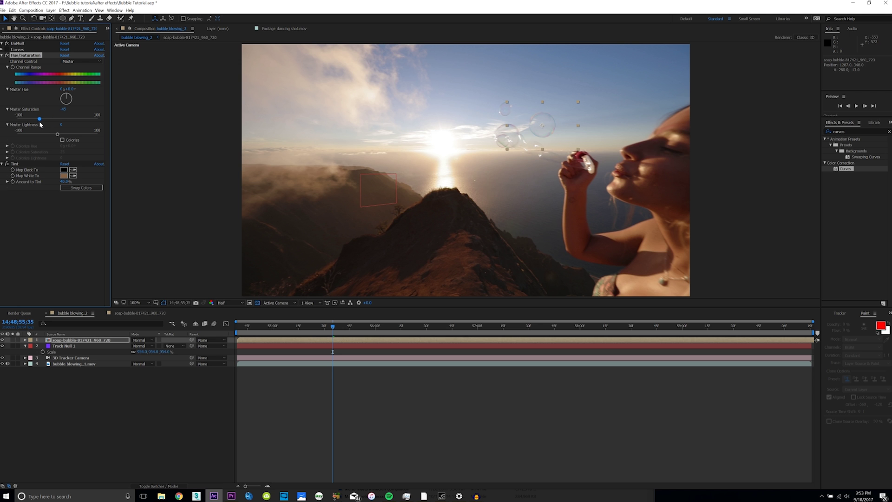
pyautogui.moveTo(546, 139); pyautogui.dragTo(519, 178)
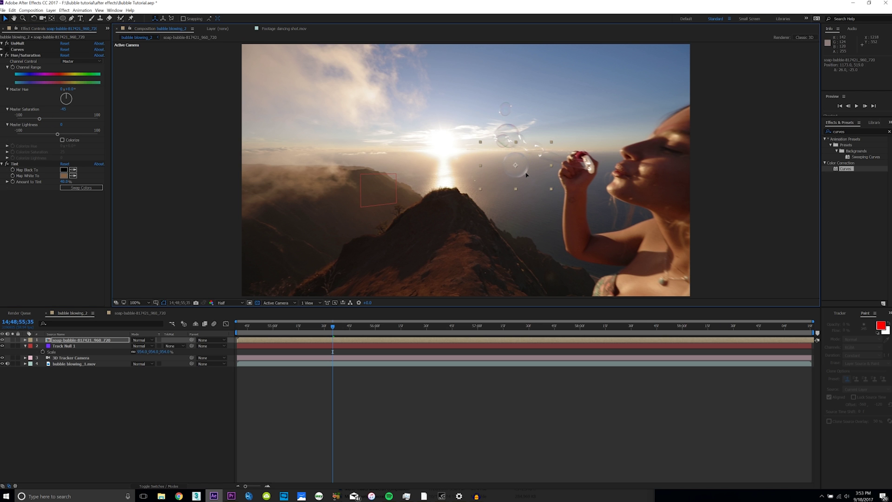
pyautogui.click(585, 138)
pyautogui.scroll(-1, 579, 138)
pyautogui.scroll(1, 579, 139)
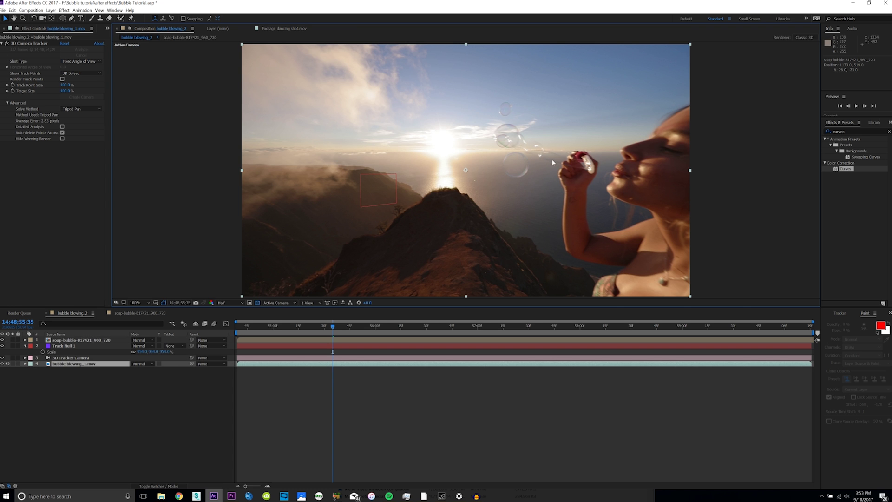
# Step: Turn the soap bubble layer into a 3D layer and check how it follows the tracked camera across the shot
pyautogui.press('F4')
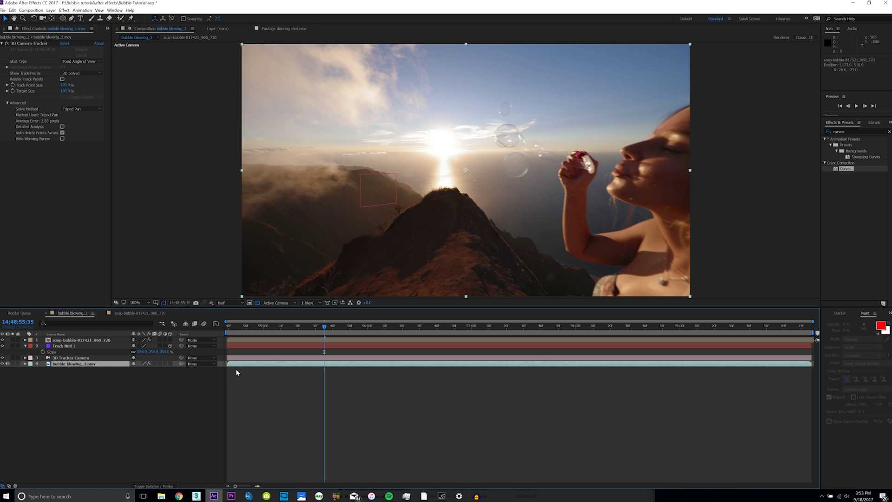
pyautogui.click(74, 391)
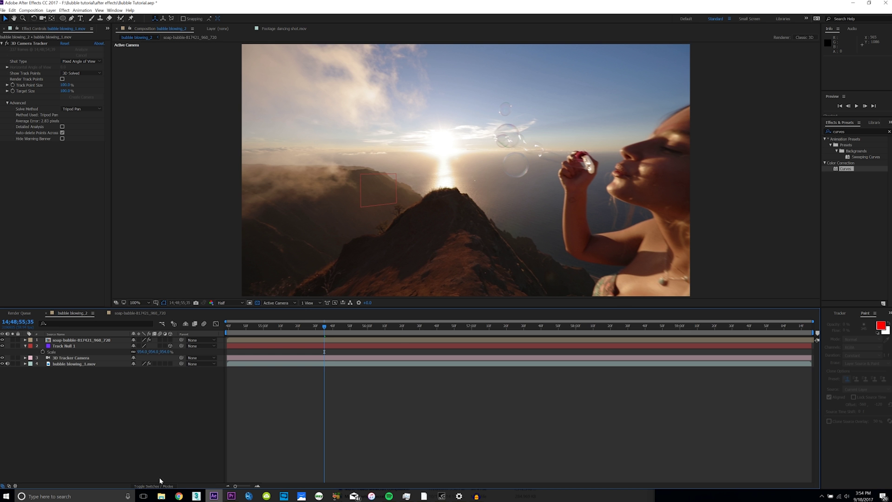
pyautogui.moveTo(325, 326); pyautogui.dragTo(460, 339)
pyautogui.click(170, 340)
pyautogui.moveTo(269, 336); pyautogui.dragTo(453, 337)
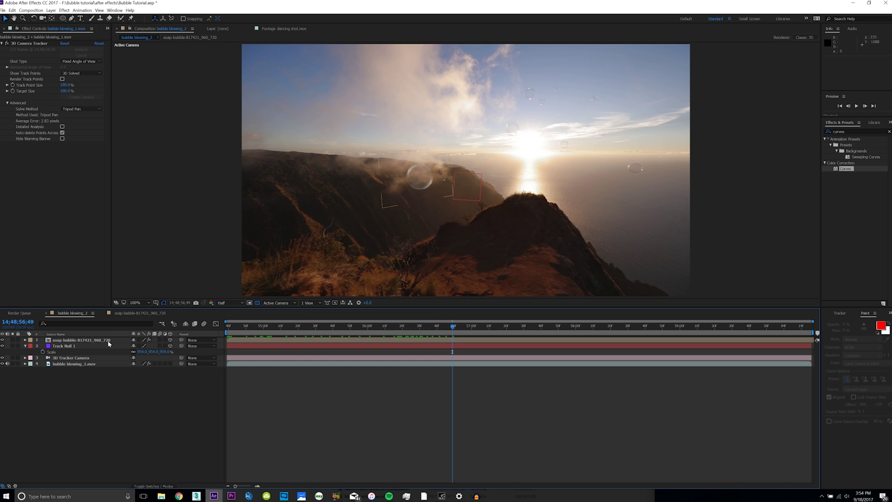
# Step: Reposition the soap bubble over the hillside and rotate it about 20° around its Y axis to face the camera
pyautogui.click(108, 342)
pyautogui.moveTo(442, 187); pyautogui.dragTo(495, 188)
pyautogui.moveTo(360, 330); pyautogui.dragTo(309, 331)
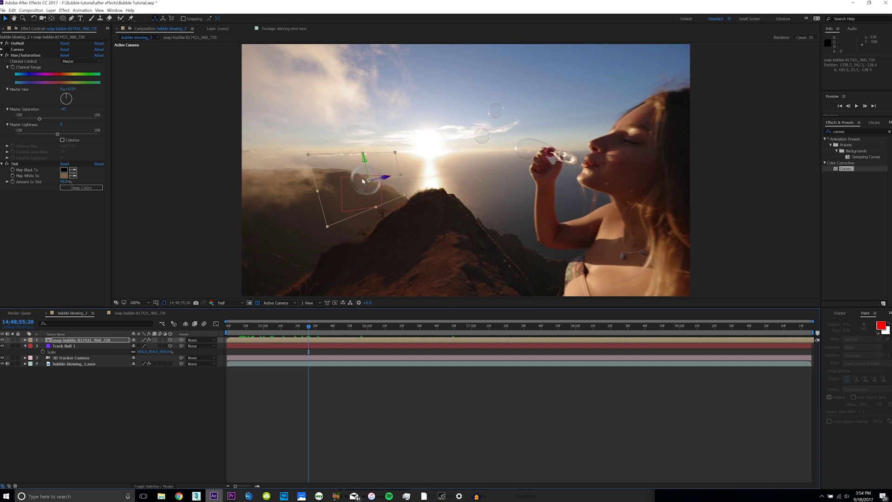
pyautogui.press('w')
pyautogui.moveTo(367, 170); pyautogui.dragTo(361, 172)
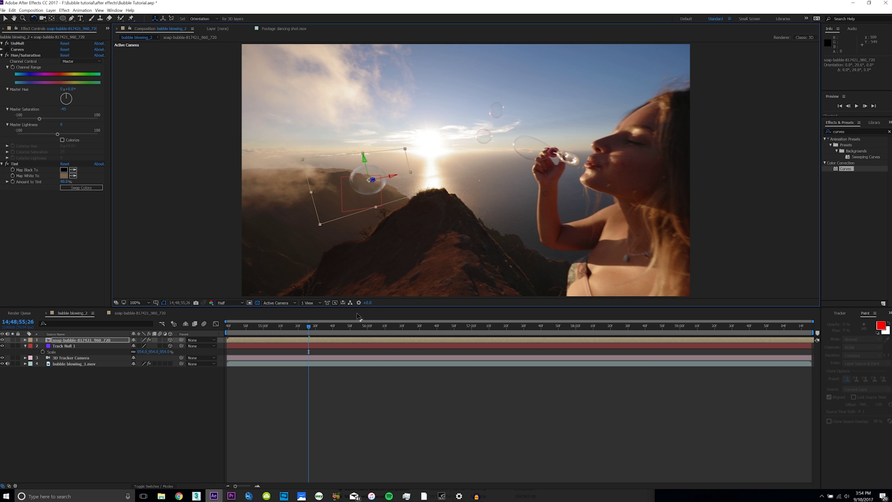
# Step: At 14;48;55;40, place the soap bubble beside the real bubbles near the wand and shrink it to a similar size
pyautogui.moveTo(309, 330); pyautogui.dragTo(332, 352)
pyautogui.press('v')
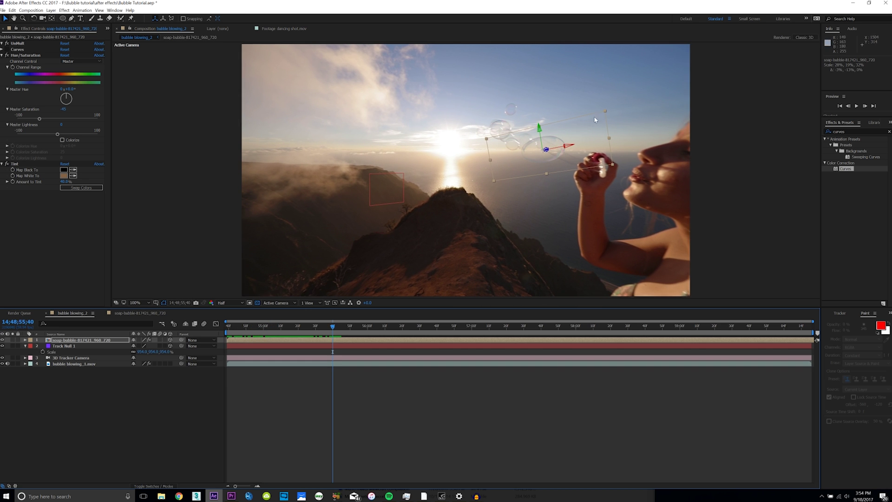
pyautogui.moveTo(606, 113); pyautogui.dragTo(587, 123)
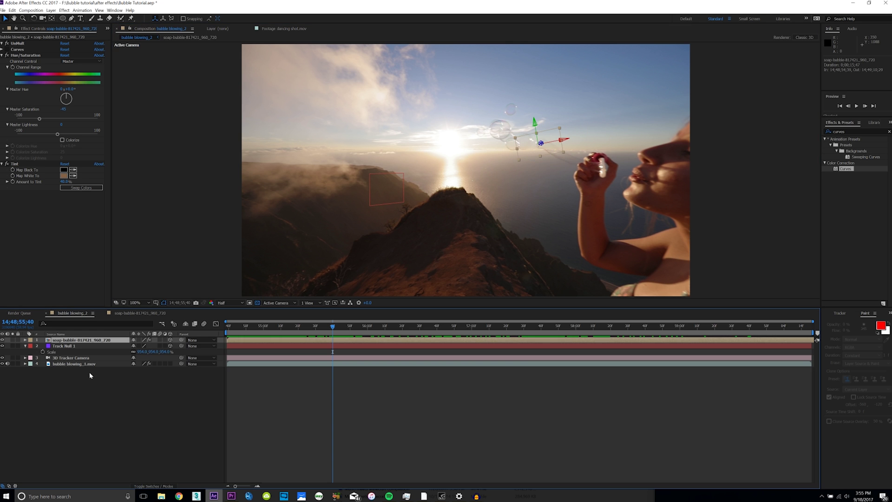
# Step: Keyframe the soap bubble's opacity from 0% at 14;48;55;40 to 100% a few frames further on, and check the fade-in
pyautogui.press('t')
pyautogui.click(42, 347)
pyautogui.click(43, 346)
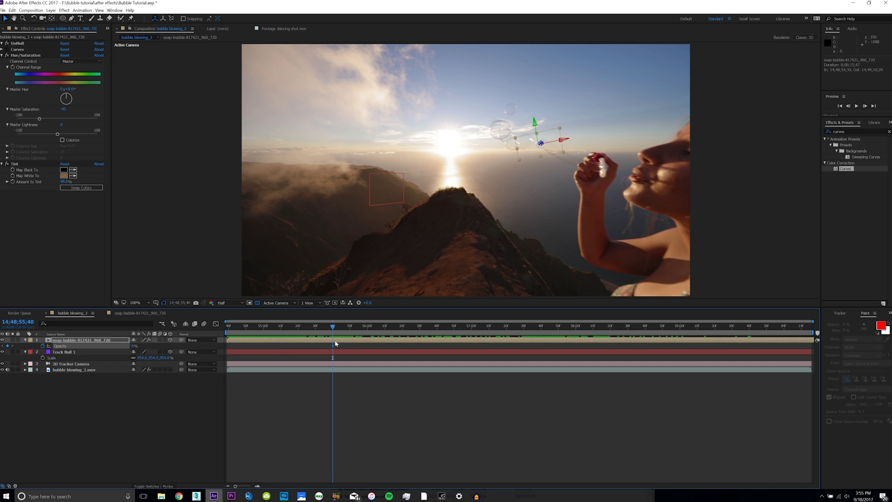
pyautogui.moveTo(334, 328); pyautogui.dragTo(338, 329)
pyautogui.moveTo(135, 347); pyautogui.dragTo(349, 337)
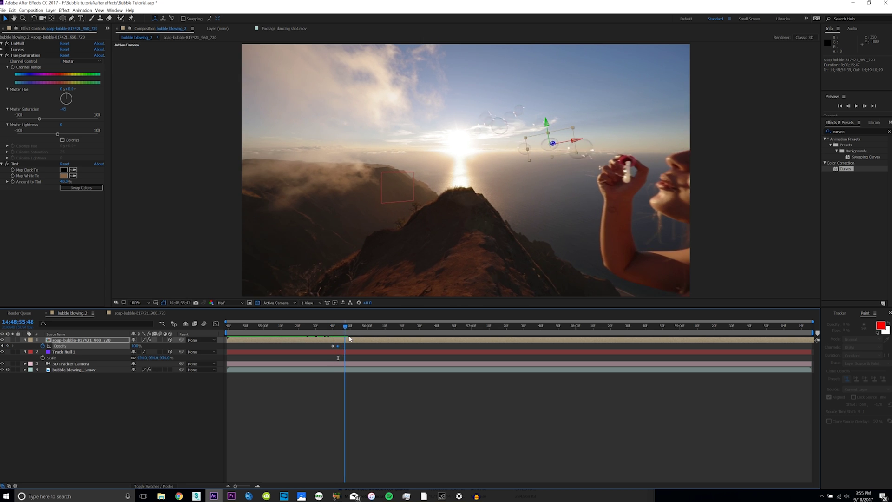
pyautogui.moveTo(349, 339); pyautogui.dragTo(353, 339)
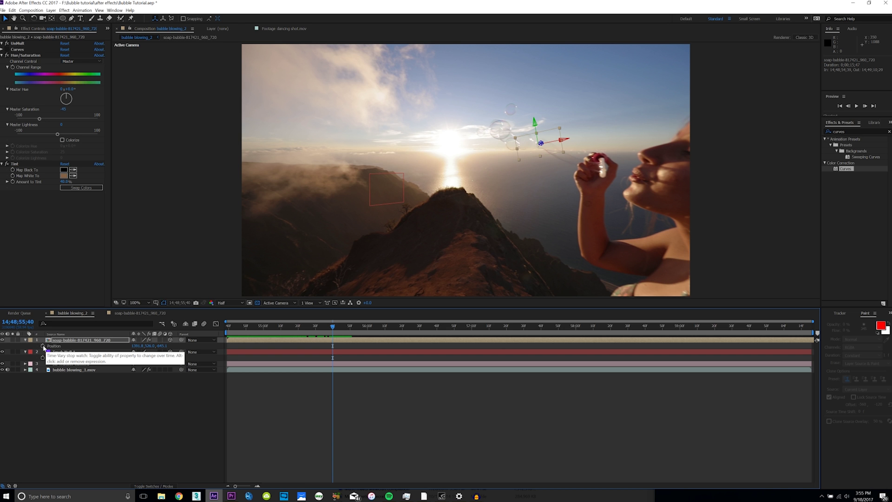
# Step: Set starting Position and Scale keyframes for the soap bubble at 14;48;55;40 and show all its keyframed properties
pyautogui.click(42, 346)
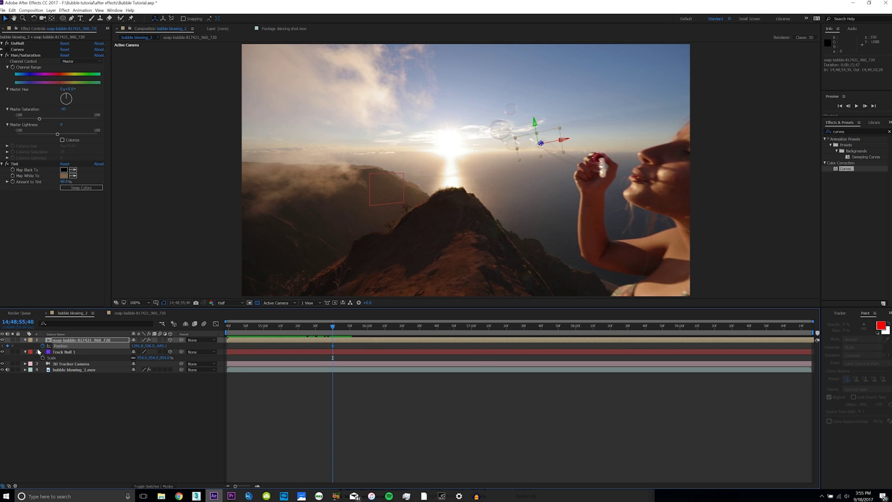
pyautogui.press('u')
pyautogui.press('u')
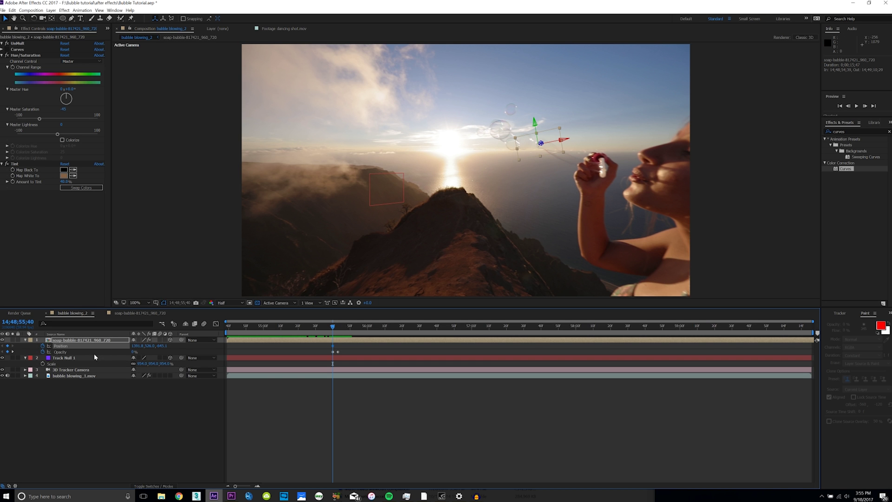
pyautogui.press('s')
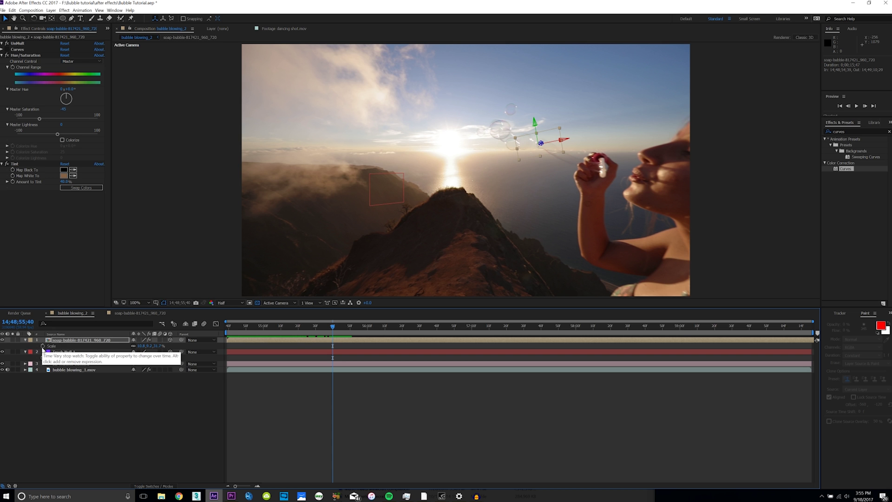
pyautogui.click(42, 346)
pyautogui.press('u')
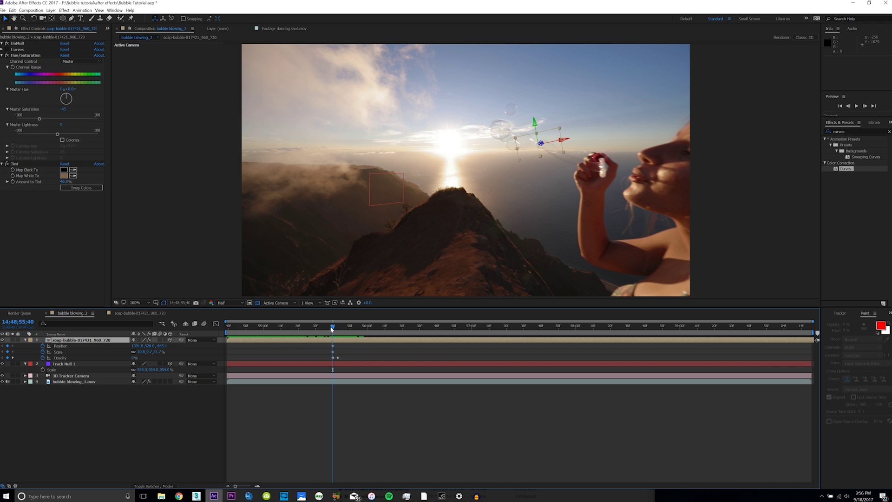
# Step: At 14;48;58;19, move the off-screen soap bubble back into frame over the misty hillside, keyframing its end position
pyautogui.moveTo(332, 327); pyautogui.dragTo(609, 334)
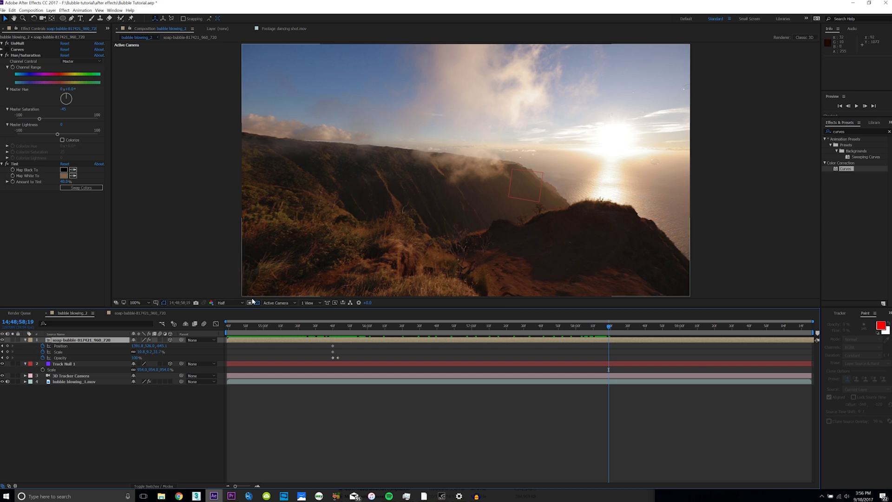
pyautogui.press(',')
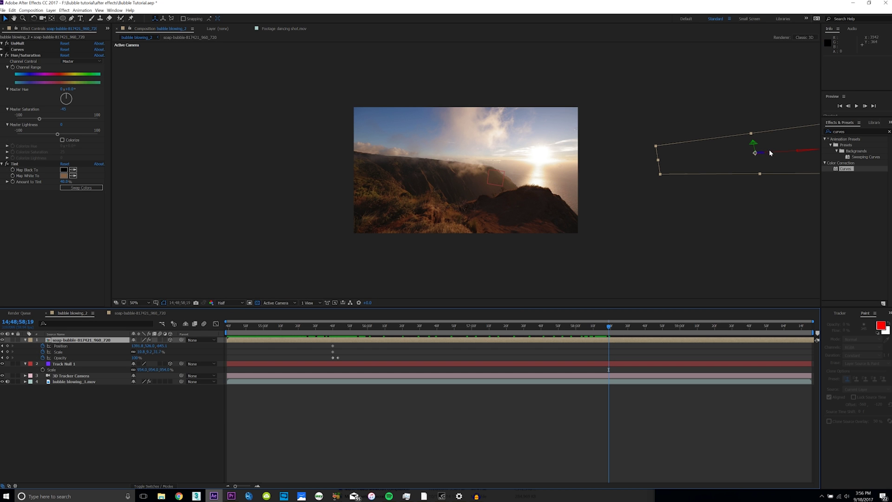
pyautogui.moveTo(782, 155); pyautogui.dragTo(719, 158)
pyautogui.scroll(1, 494, 171)
pyautogui.moveTo(537, 172)
pyautogui.mouseDown()
pyautogui.moveTo(351, 170)
pyautogui.moveTo(534, 160)
pyautogui.mouseUp()
pyautogui.press('w')
pyautogui.press('v')
pyautogui.moveTo(415, 166); pyautogui.dragTo(417, 168)
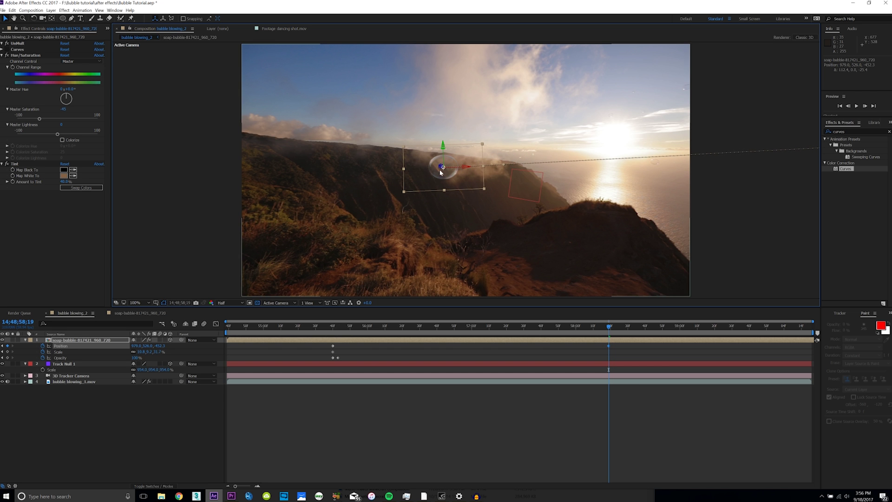
# Step: Bend the soap bubble's motion path into an upward arc using the direction handles at both ends
pyautogui.moveTo(504, 165); pyautogui.dragTo(583, 79)
pyautogui.press('space')
pyautogui.moveTo(646, 120); pyautogui.dragTo(520, 123)
pyautogui.moveTo(759, 147); pyautogui.dragTo(769, 116)
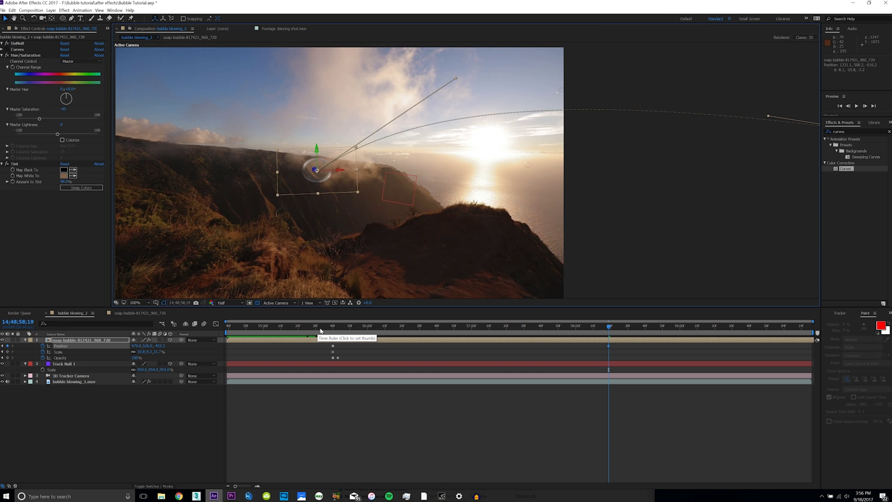
# Step: Return to the start of the composition at 14;48;54;39 and fit the whole frame in the viewer
pyautogui.click(331, 332)
pyautogui.moveTo(331, 332); pyautogui.dragTo(151, 308)
pyautogui.click(147, 303)
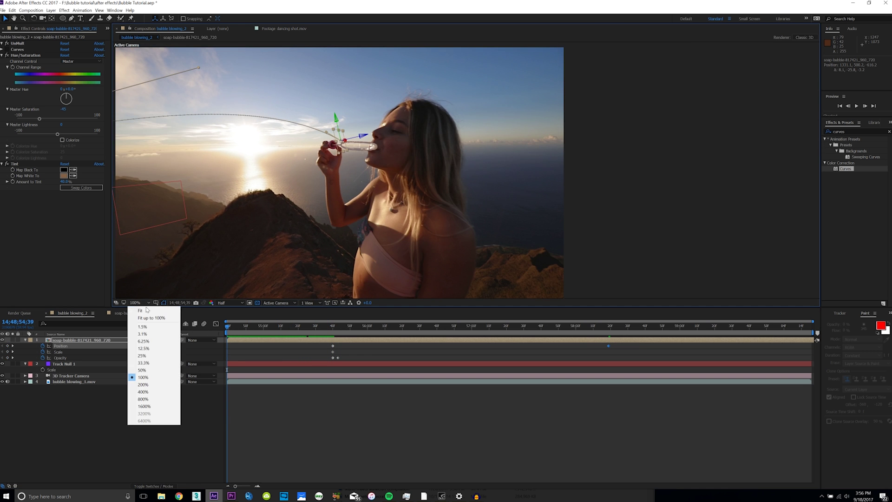
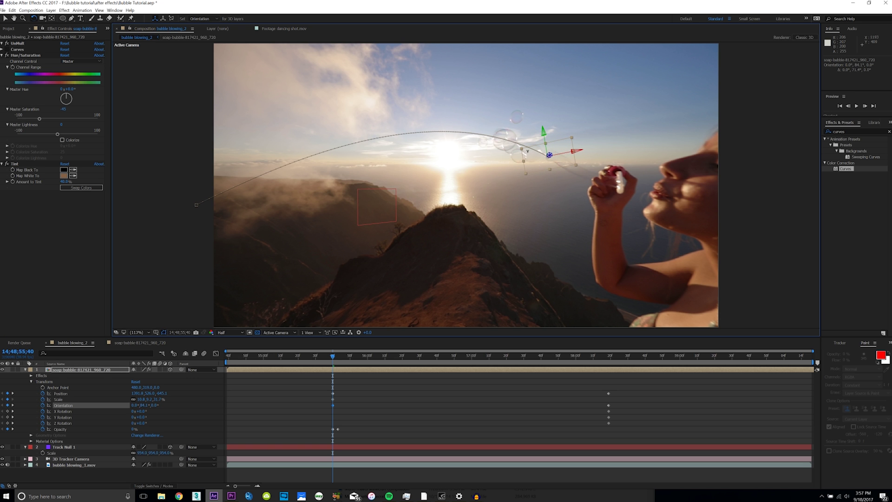
# Step: At 14;48;58;19, rotate the soap bubble to face the camera squarely and narrow its X scale to about 9.2%
pyautogui.press('k')
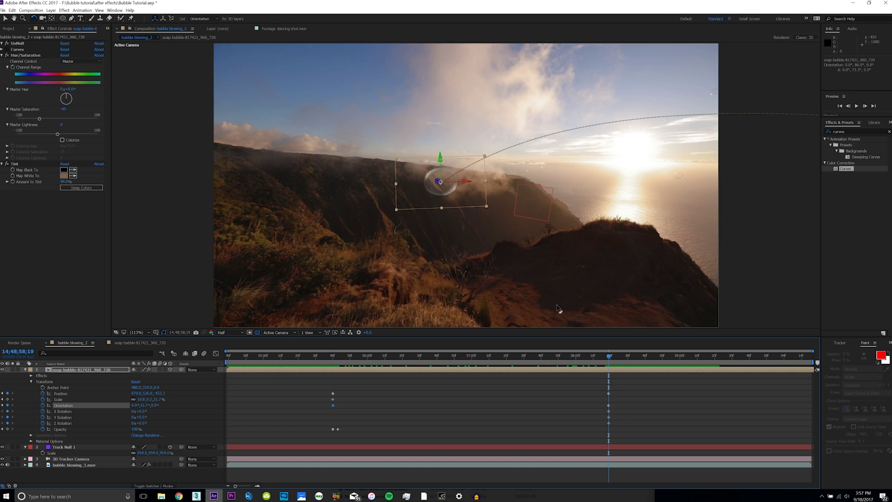
pyautogui.moveTo(668, 301); pyautogui.dragTo(668, 302)
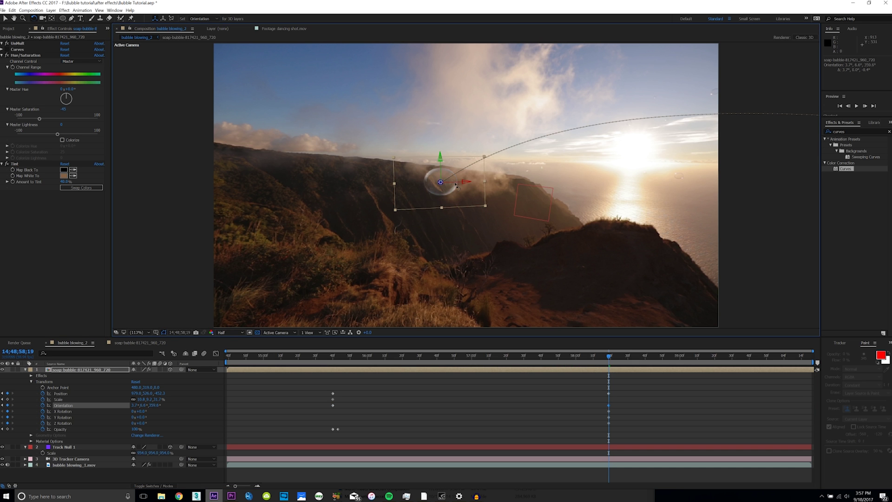
pyautogui.moveTo(485, 156); pyautogui.dragTo(480, 185)
pyautogui.press('v')
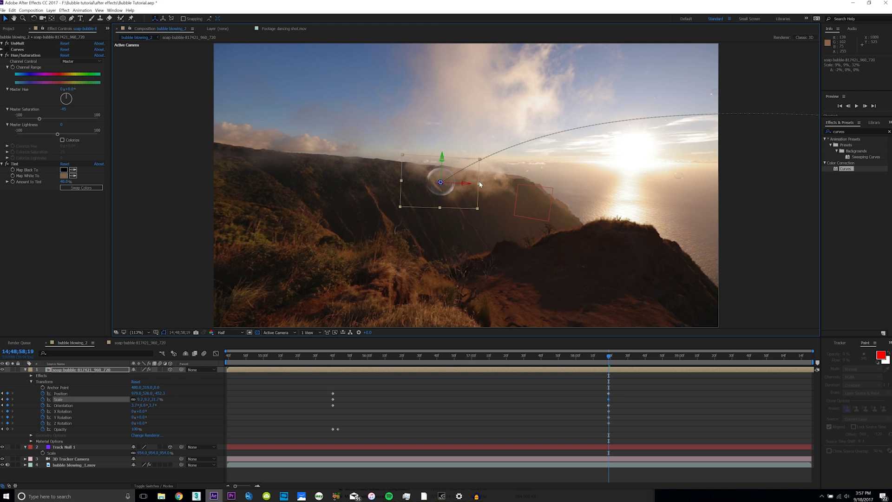
# Step: Preview the bubble animation and set the soap bubble's Z Rotation at 14;48;58;19 to 2 full turns
pyautogui.press('Home')
pyautogui.press('space')
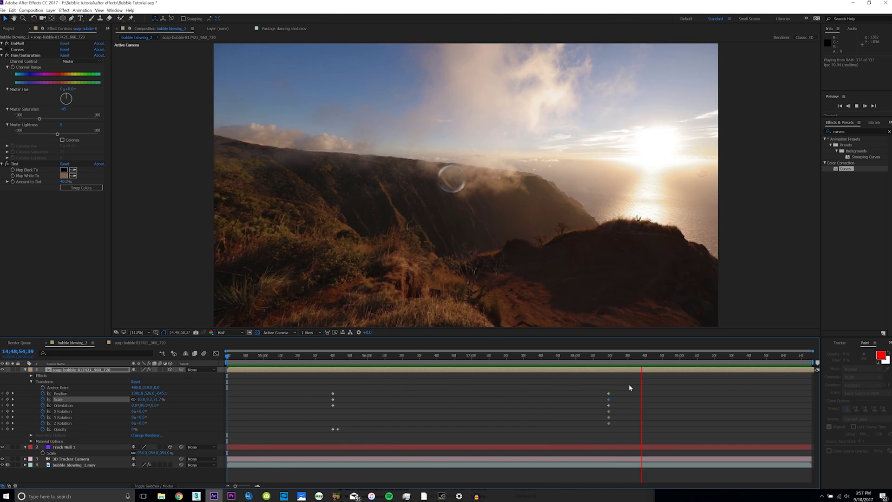
pyautogui.press('space')
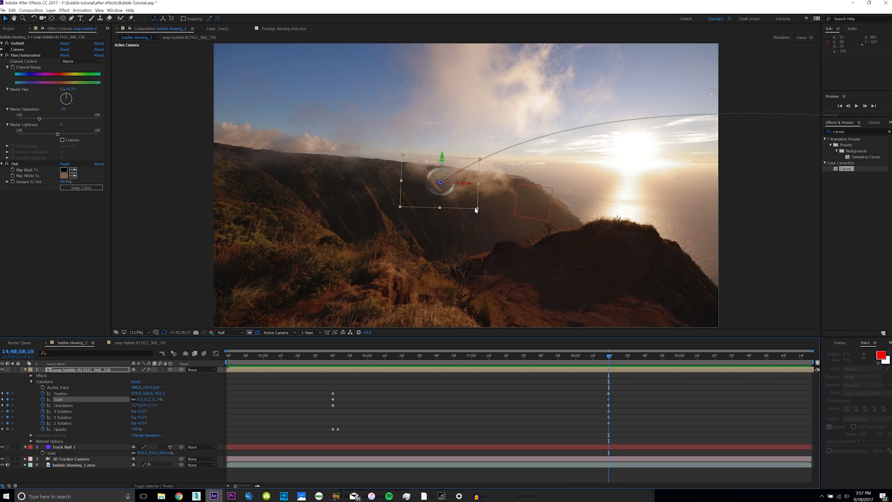
pyautogui.press('Return')
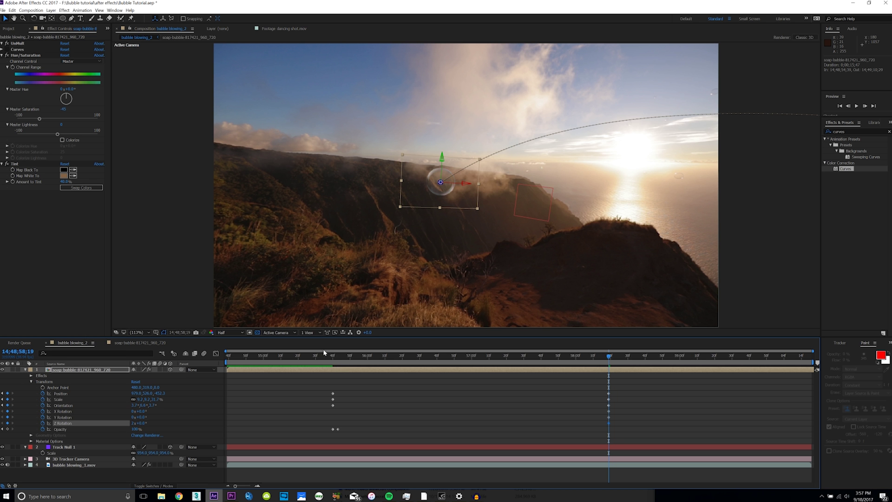
pyautogui.press('space')
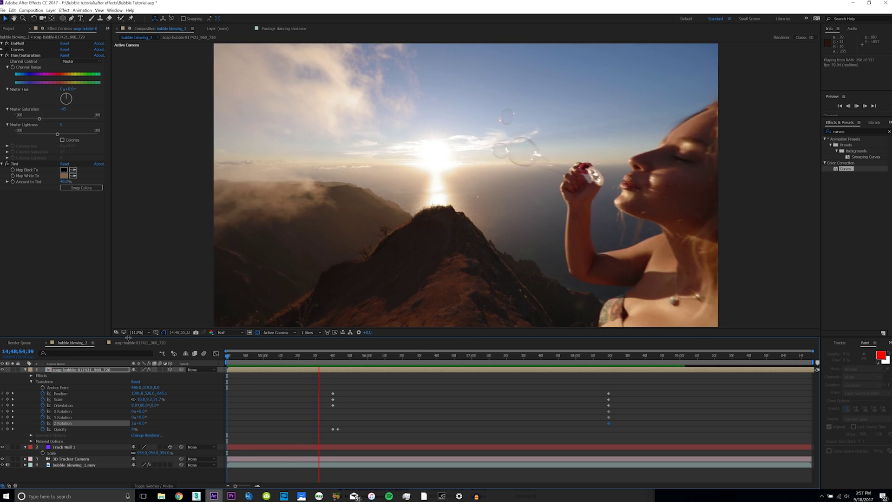
# Step: At 14;48;55;40, keyframe the soap bubble's X, Y and Z Rotation at 0° and preview the composition from the start
pyautogui.click(334, 356)
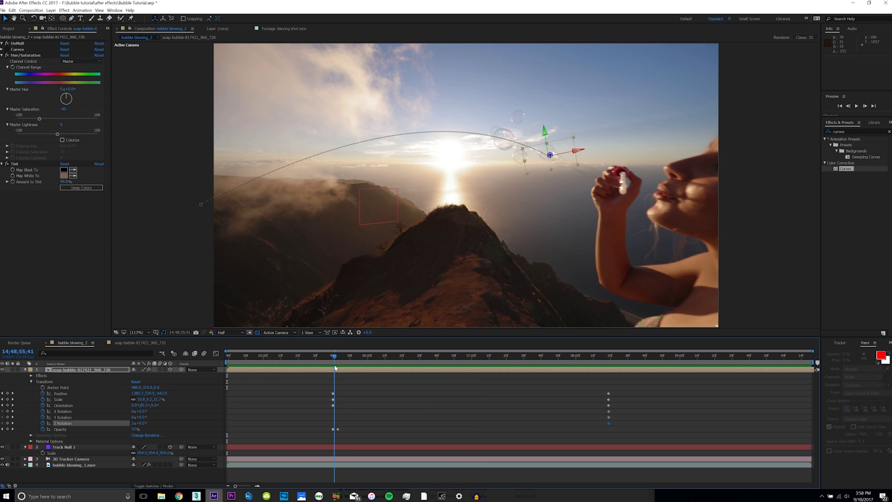
pyautogui.press('Return')
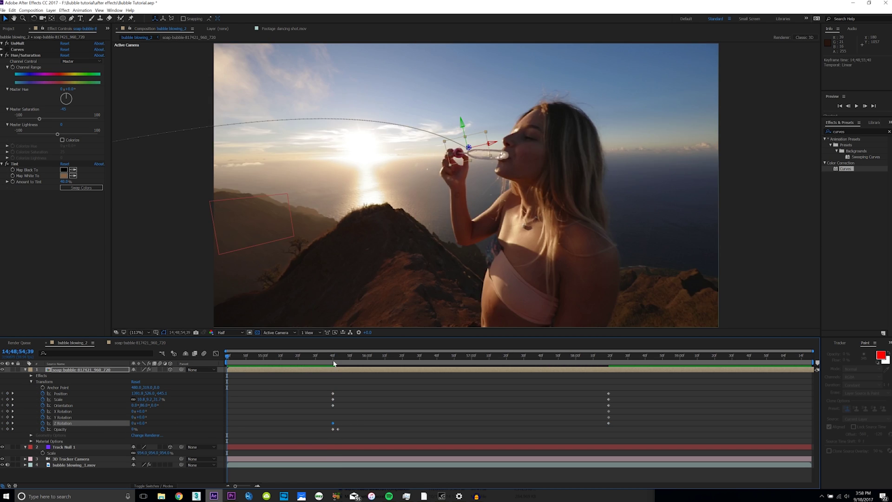
pyautogui.moveTo(333, 359); pyautogui.dragTo(333, 360)
pyautogui.click(7, 411)
pyautogui.click(8, 417)
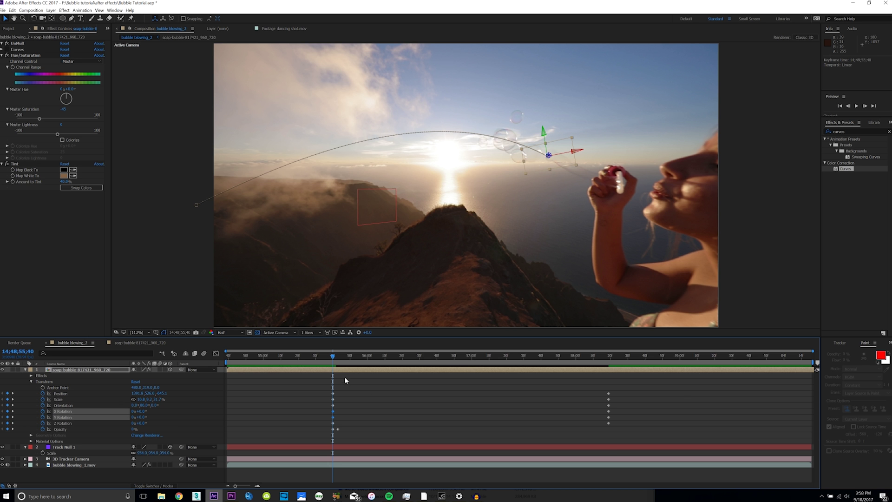
pyautogui.click(609, 362)
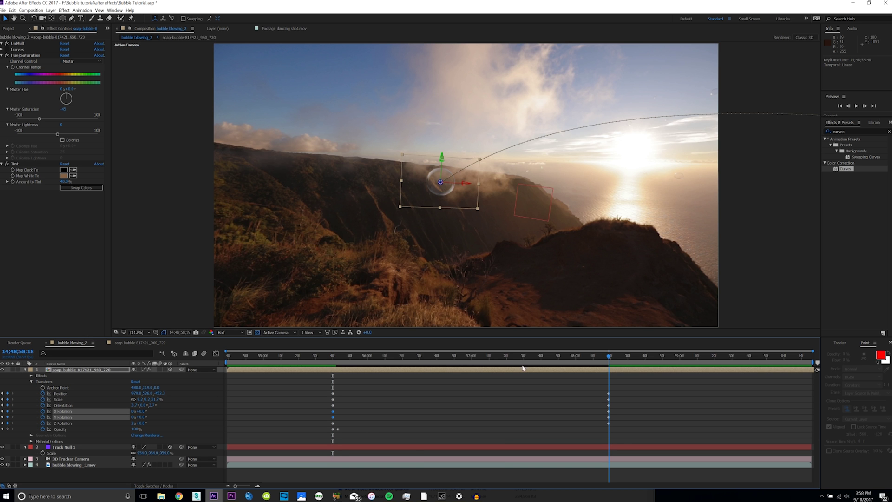
pyautogui.moveTo(523, 365); pyautogui.dragTo(141, 362)
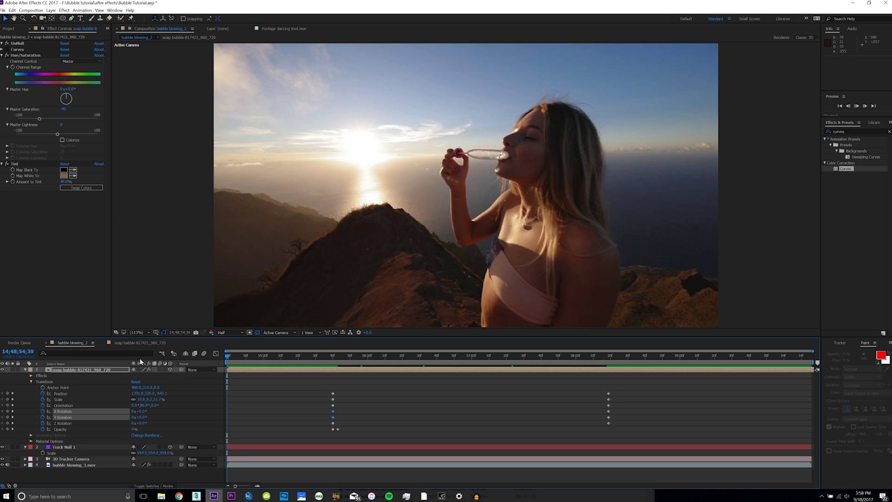
pyautogui.press('space')
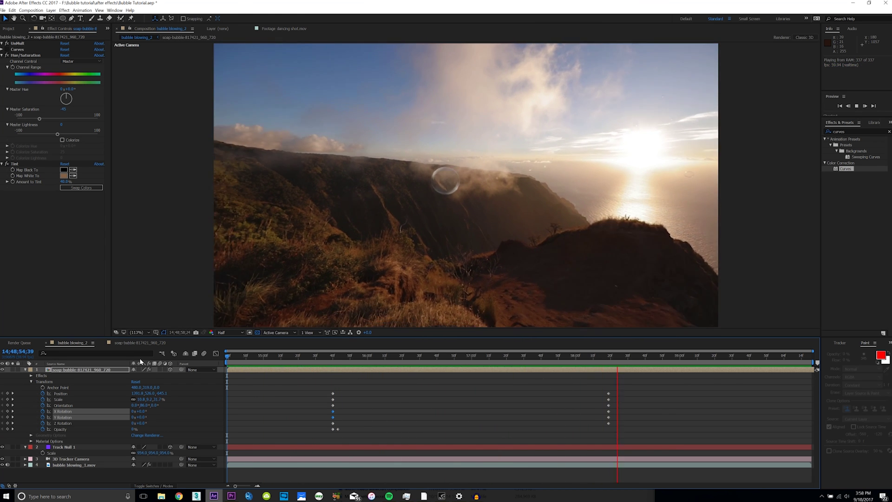
# Step: At 14;48;58;19, set the soap bubble's Z Rotation to 1x+180° and preview the spin
pyautogui.click(608, 363)
pyautogui.moveTo(608, 362); pyautogui.dragTo(609, 362)
pyautogui.click(132, 425)
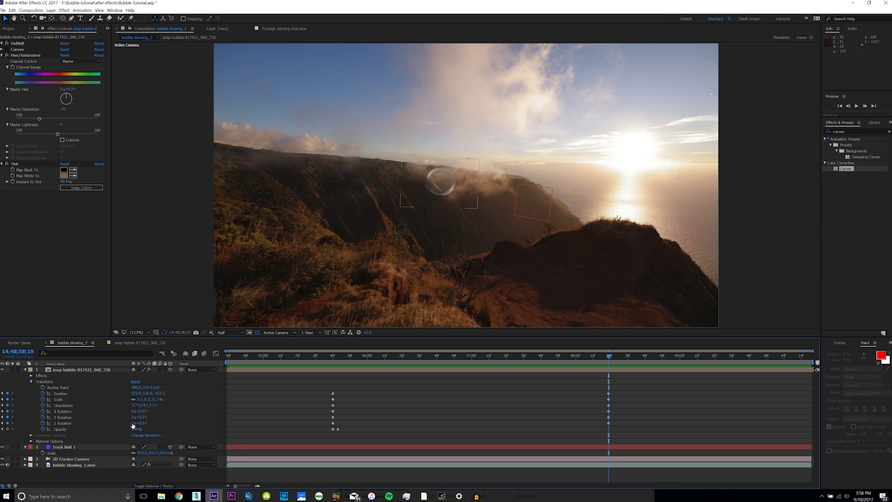
pyautogui.press('Return')
pyautogui.press('space')
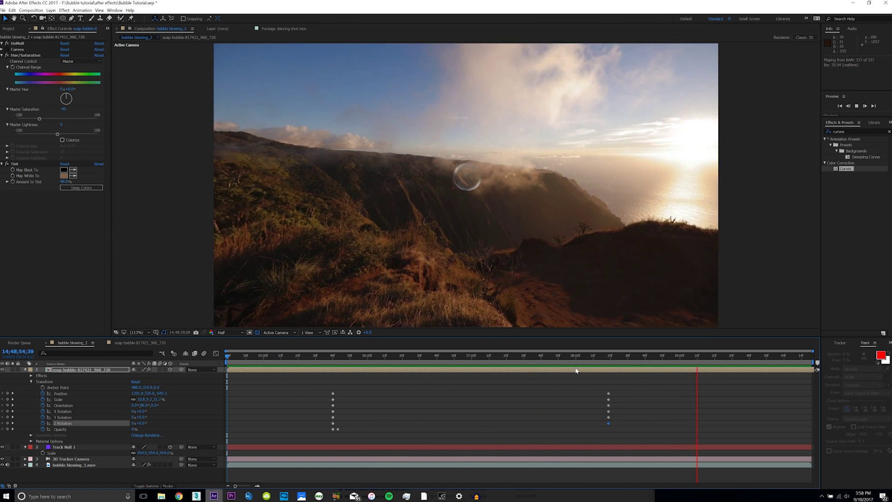
# Step: Move the soap bubble's end transform keyframes to 14;48;58;59, apply Easy Ease to them, and preview the motion
pyautogui.moveTo(609, 359); pyautogui.dragTo(678, 357)
pyautogui.moveTo(625, 393); pyautogui.dragTo(679, 404)
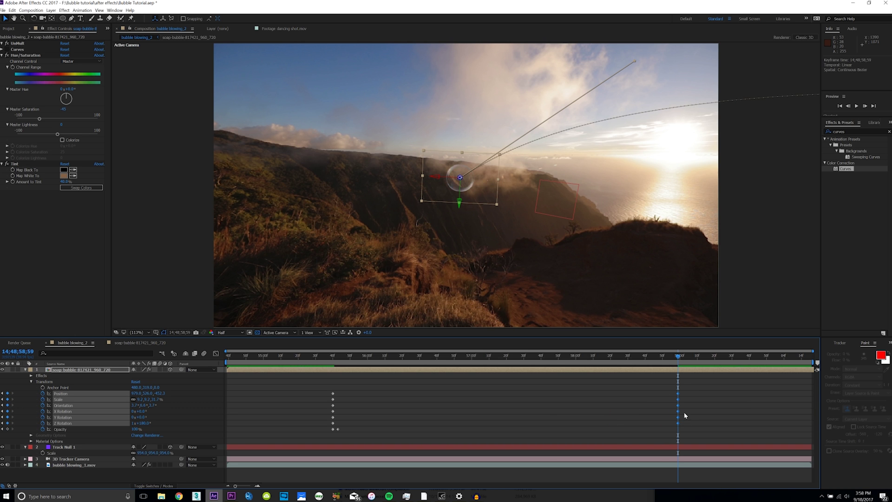
pyautogui.moveTo(678, 412)
pyautogui.rightClick(678, 412)
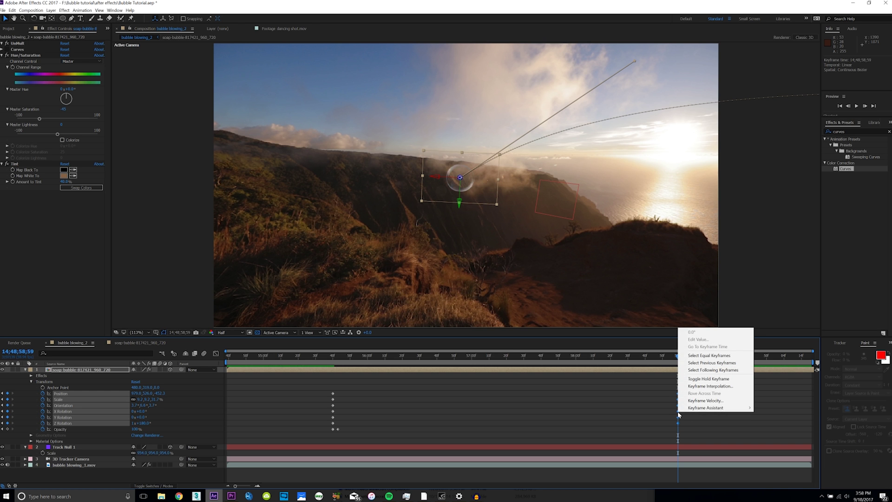
pyautogui.moveTo(695, 409)
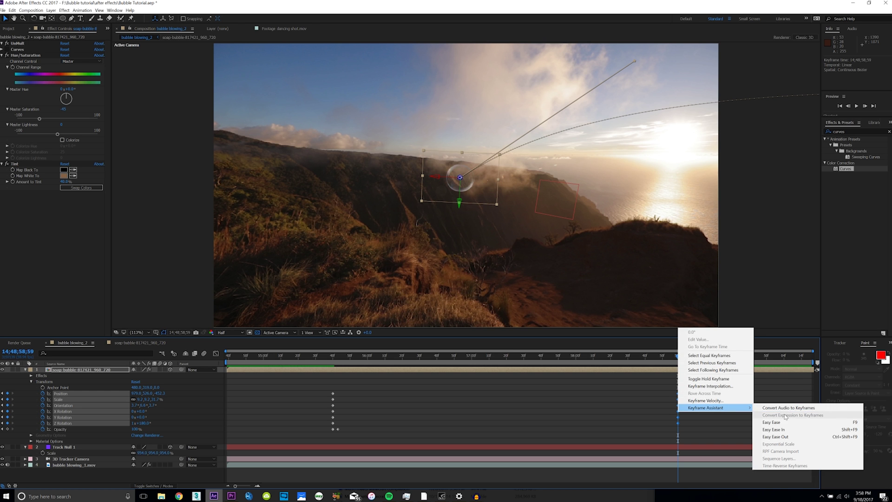
pyautogui.click(771, 421)
pyautogui.moveTo(678, 356); pyautogui.dragTo(682, 379)
pyautogui.press('space')
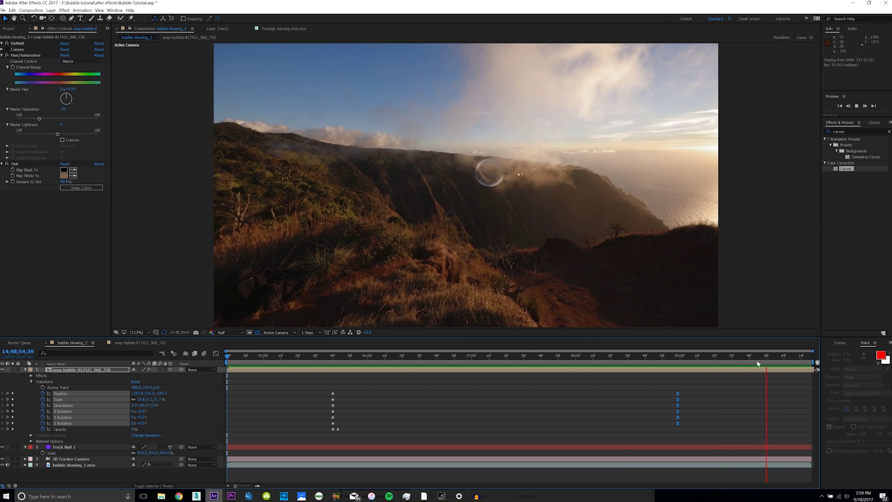
# Step: Keyframe the Scale of bubble blowing_1.mov at 14;48;58;28 and enlarge the footage to about 205% at 14;48;59;07
pyautogui.click(624, 356)
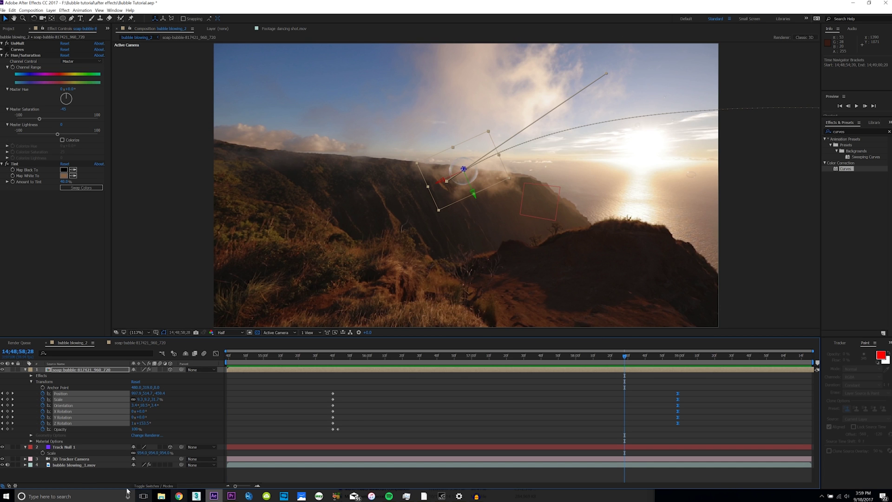
pyautogui.click(75, 465)
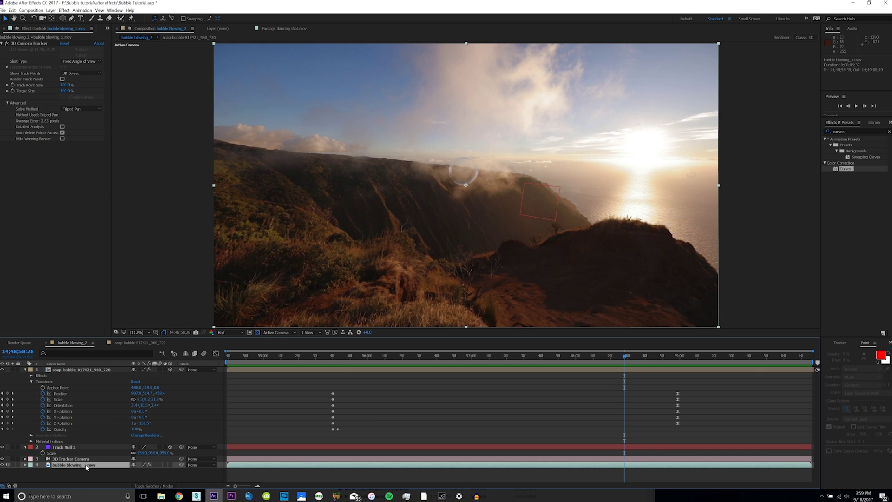
pyautogui.click(43, 471)
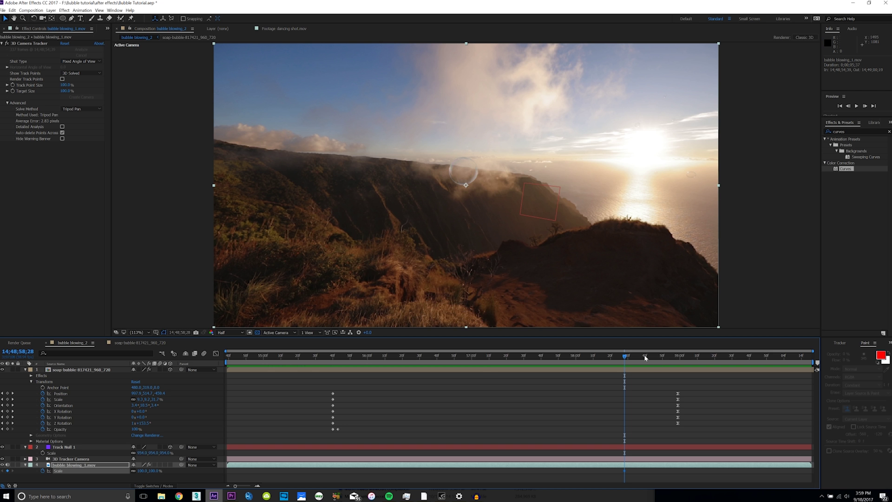
pyautogui.moveTo(626, 358); pyautogui.dragTo(693, 363)
pyautogui.scroll(-2, 584, 257)
pyautogui.moveTo(578, 249); pyautogui.dragTo(695, 314)
pyautogui.moveTo(536, 232); pyautogui.dragTo(538, 237)
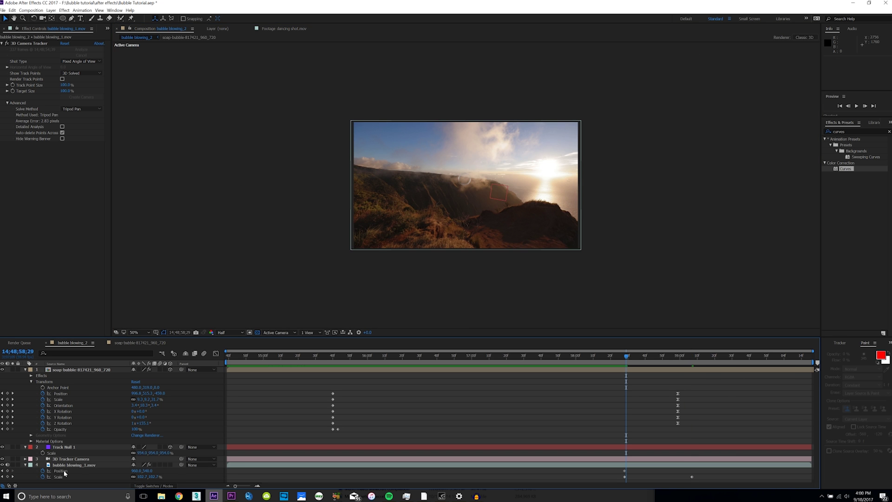
# Step: At 14;48;59;07, shift the enlarged bubble blowing_1.mov footage slightly down to about 962, 560
pyautogui.moveTo(631, 359); pyautogui.dragTo(693, 370)
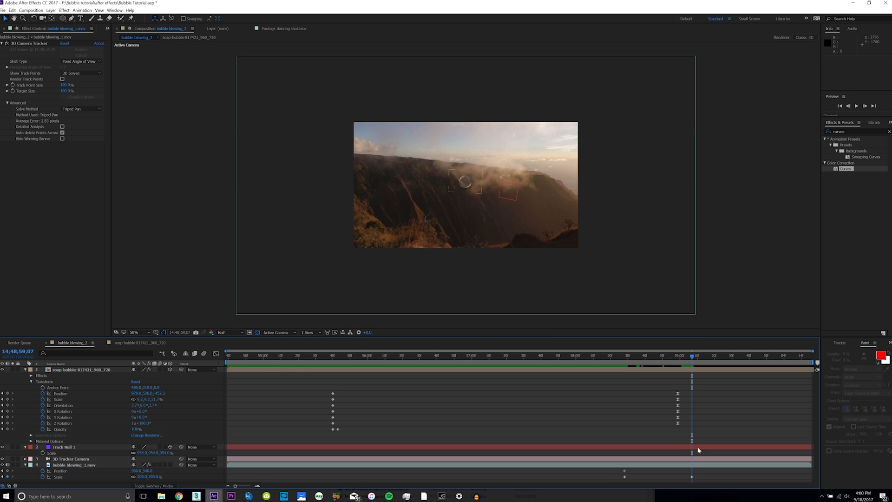
pyautogui.click(698, 465)
pyautogui.click(556, 253)
pyautogui.moveTo(556, 252); pyautogui.dragTo(556, 254)
# Step: Add a soap bubble Scale keyframe at 14;48;58;30, then enlarge the bubble to about 165% and reposition it at 14;48;58;59
pyautogui.moveTo(632, 360)
pyautogui.mouseDown()
pyautogui.moveTo(618, 362)
pyautogui.moveTo(688, 372)
pyautogui.moveTo(625, 372)
pyautogui.mouseUp()
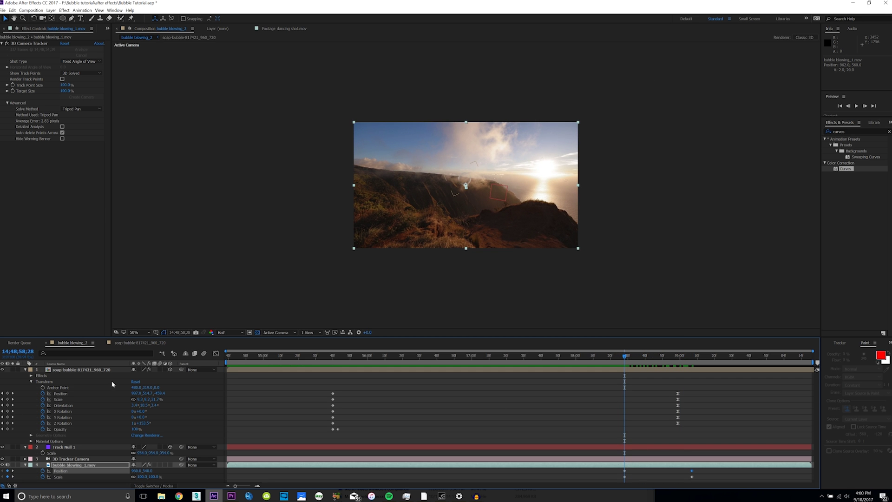
pyautogui.click(78, 370)
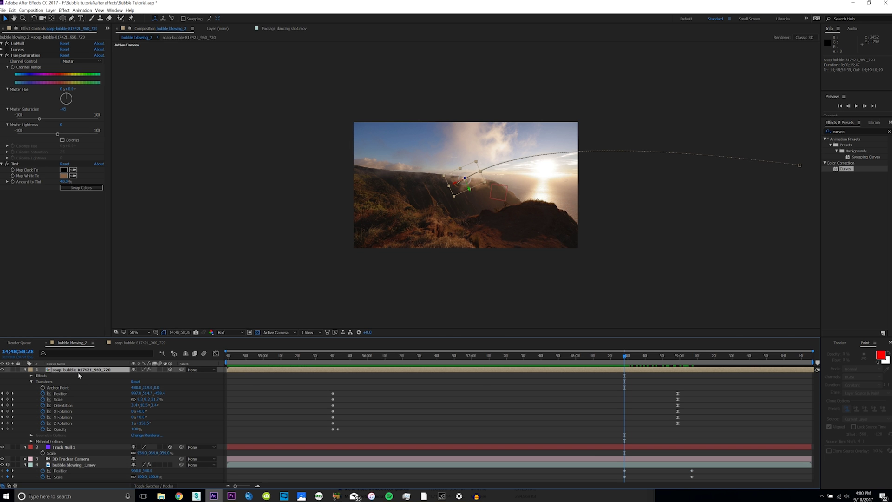
pyautogui.moveTo(629, 362)
pyautogui.mouseDown()
pyautogui.moveTo(641, 362)
pyautogui.moveTo(629, 362)
pyautogui.mouseUp()
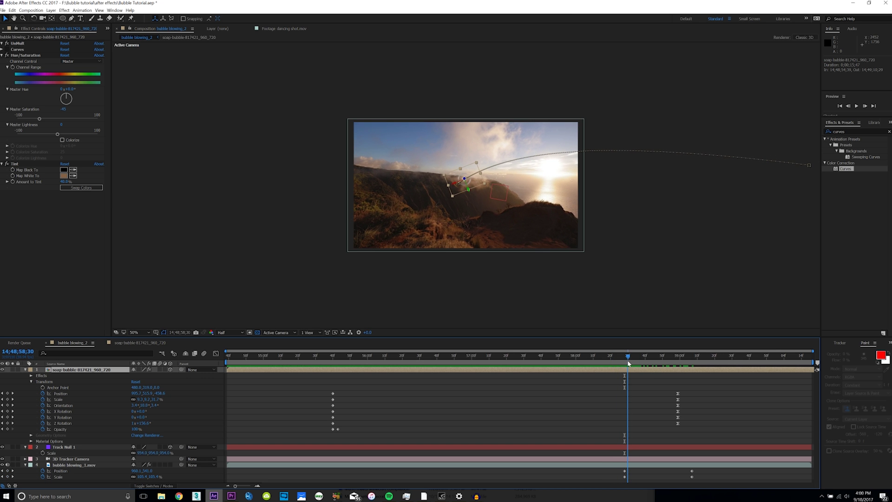
pyautogui.click(7, 399)
pyautogui.moveTo(660, 363); pyautogui.dragTo(677, 359)
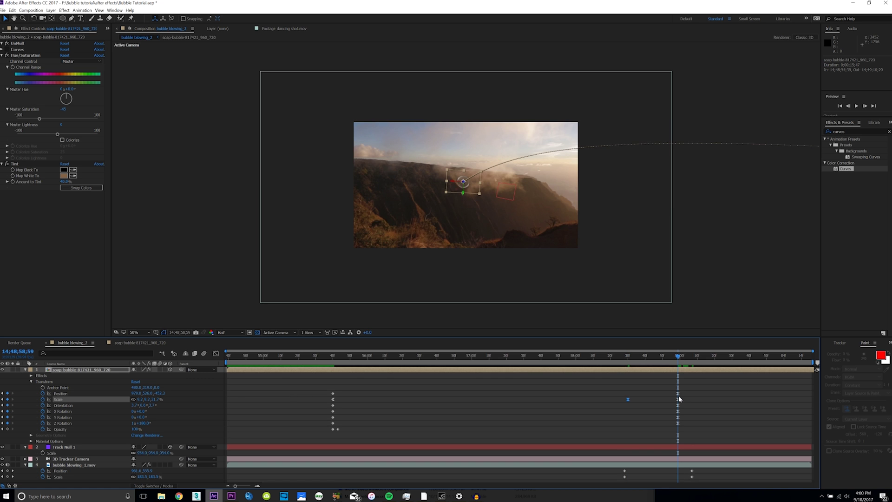
pyautogui.moveTo(479, 192); pyautogui.dragTo(732, 304)
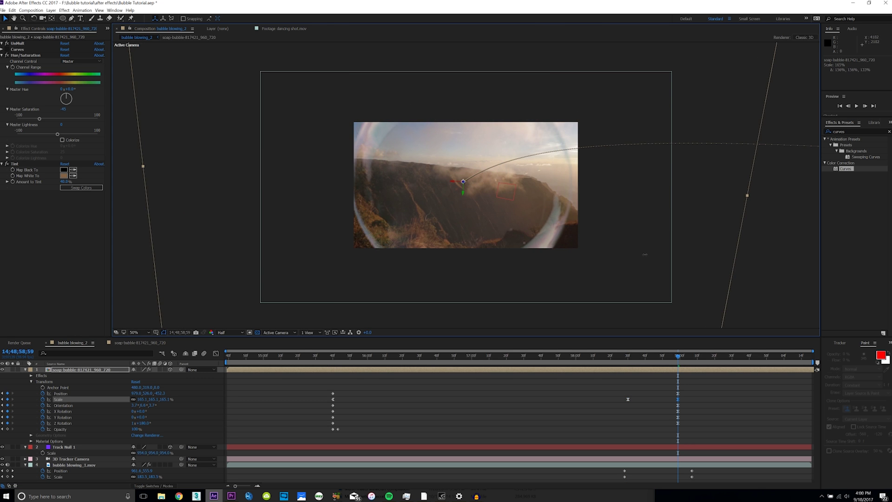
pyautogui.moveTo(519, 212); pyautogui.dragTo(525, 211)
# Step: Start the work area at 14;48;55;40 and preview the bubble growing over the footage zoom
pyautogui.moveTo(647, 357); pyautogui.dragTo(332, 363)
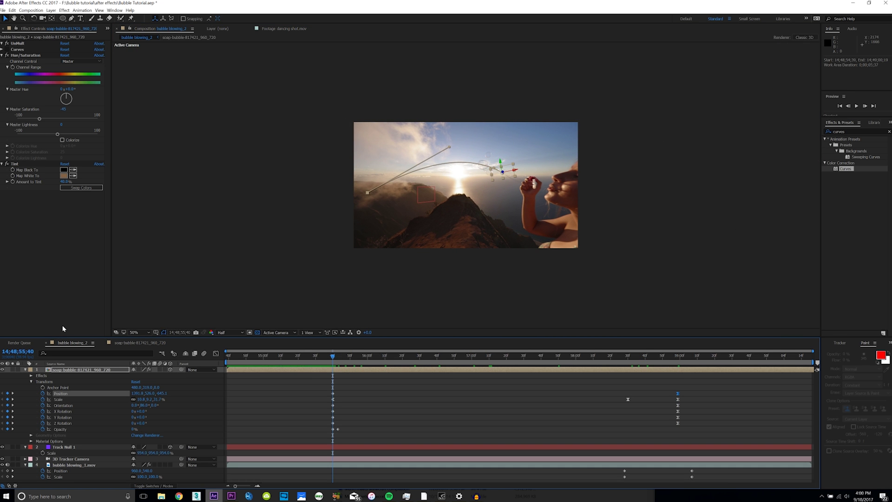
pyautogui.press('b')
pyautogui.press('space')
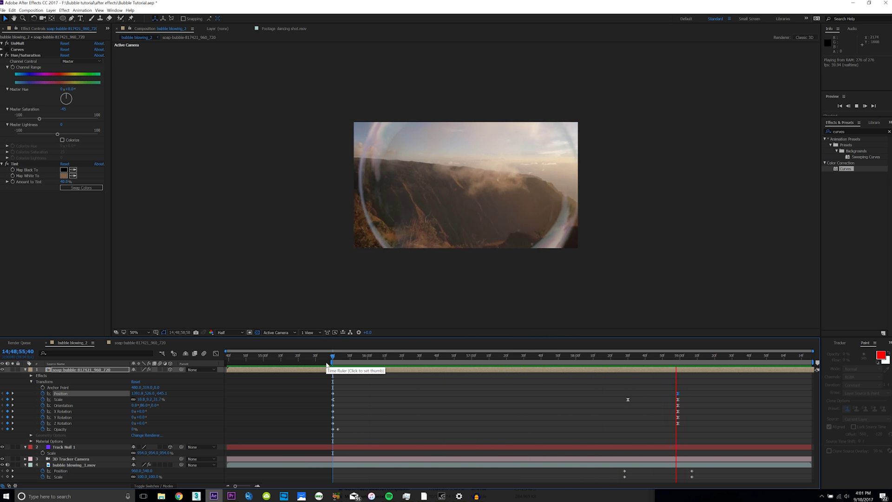
# Step: Move the end keyframes of both the soap bubble and bubble blowing_1.mov out to 14;48;59;46
pyautogui.click(627, 356)
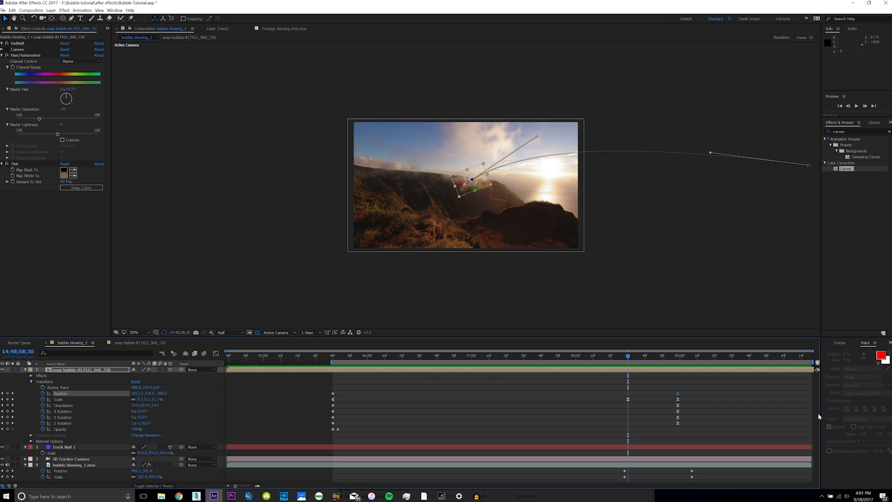
pyautogui.moveTo(717, 389); pyautogui.dragTo(762, 401)
pyautogui.moveTo(702, 469); pyautogui.dragTo(766, 470)
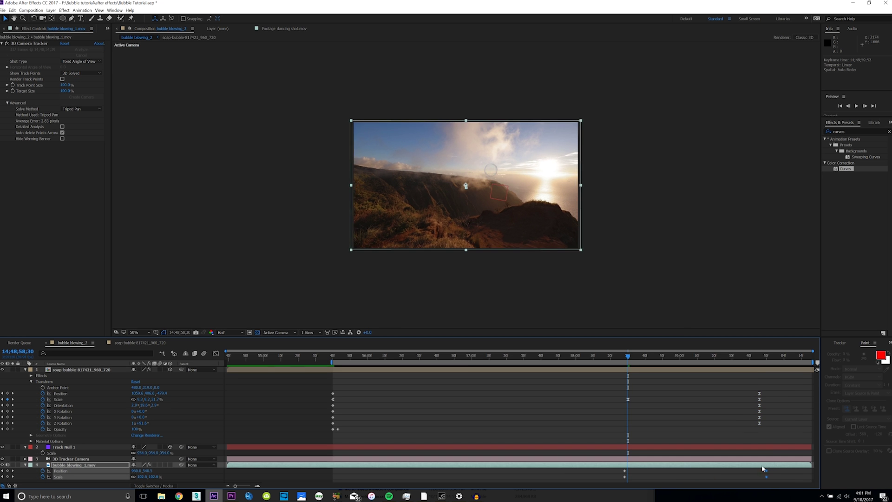
pyautogui.click(759, 358)
pyautogui.moveTo(766, 471); pyautogui.dragTo(760, 470)
# Step: At 14;48;59;46, enlarge bubble blowing_1.mov to about 439% and shift it down to about 978, 860
pyautogui.moveTo(629, 360); pyautogui.dragTo(759, 381)
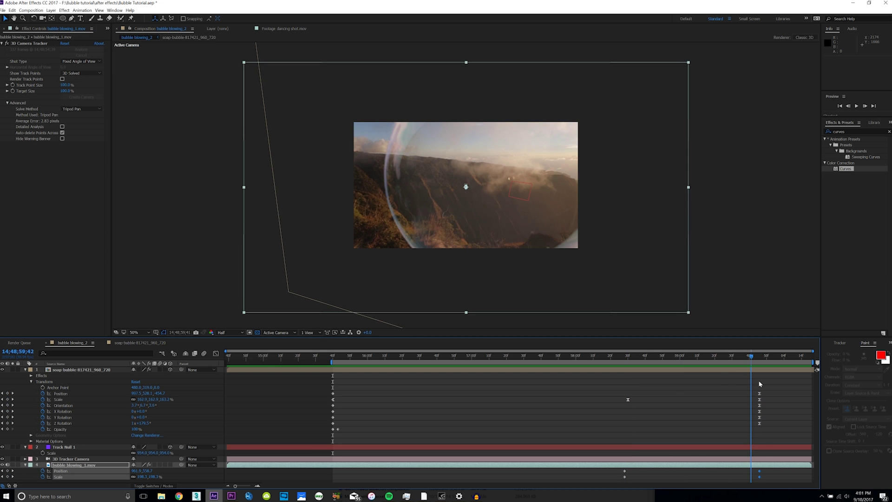
pyautogui.press(',')
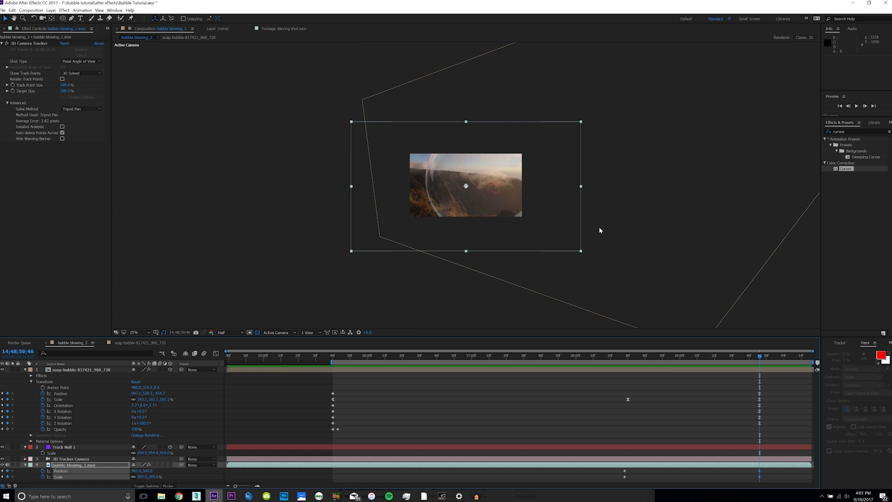
pyautogui.moveTo(583, 254); pyautogui.dragTo(743, 327)
pyautogui.moveTo(659, 246); pyautogui.dragTo(660, 255)
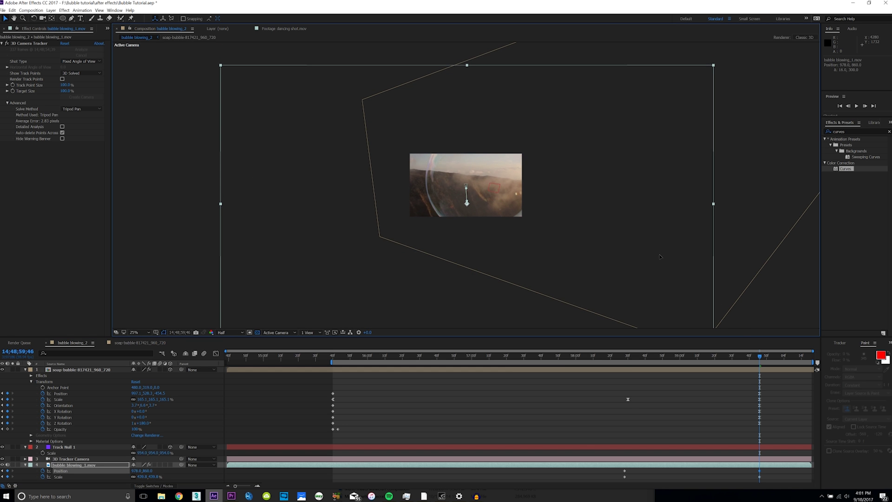
# Step: Align the soap bubble's middle Scale keyframe with the first bubble blowing_1.mov keyframes at 14;48;58;28 and ease them all
pyautogui.click(624, 359)
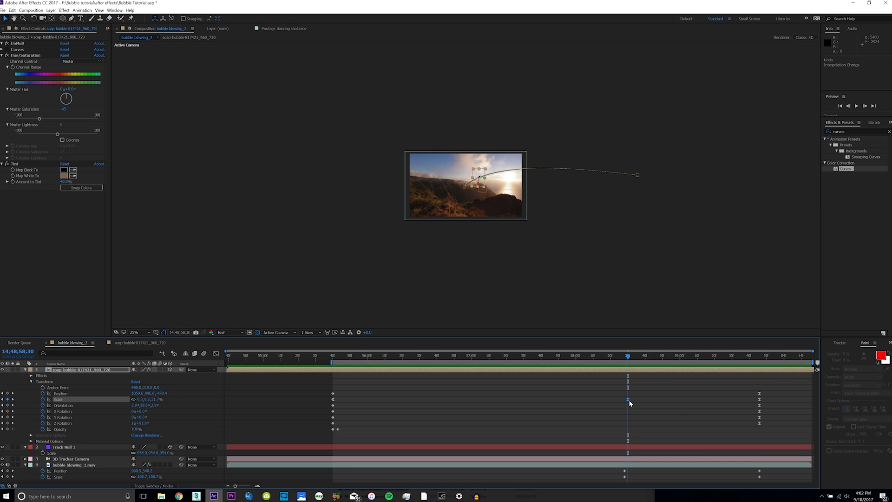
pyautogui.keyDown('ctrl'); pyautogui.click(628, 400); pyautogui.keyUp('ctrl')
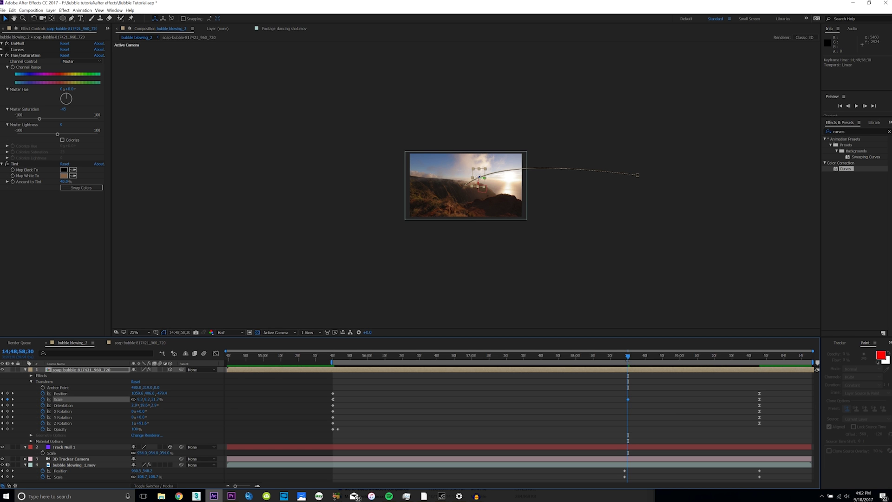
pyautogui.moveTo(624, 360)
pyautogui.mouseDown()
pyautogui.moveTo(610, 363)
pyautogui.moveTo(627, 364)
pyautogui.mouseUp()
# Step: Preview the eased transition from 14;48;55;40 and inspect the frames around 14;48;58;38
pyautogui.click(333, 358)
pyautogui.press('space')
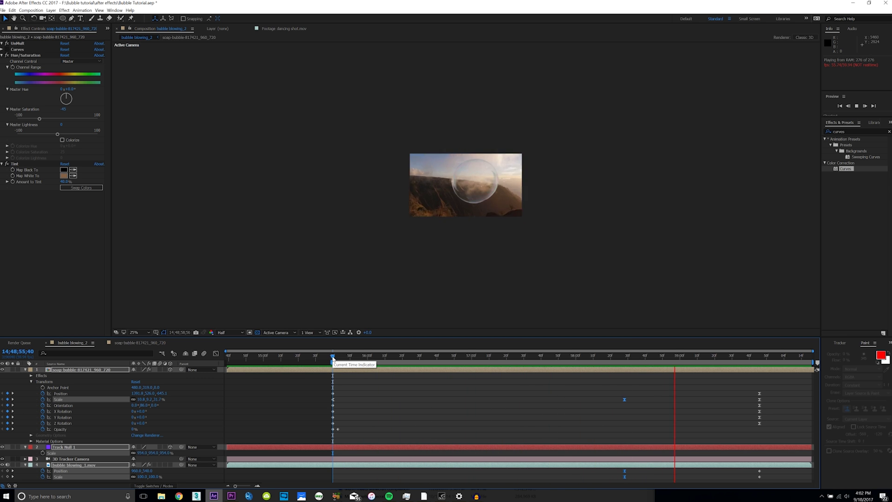
pyautogui.press('space')
pyautogui.moveTo(621, 358); pyautogui.dragTo(642, 358)
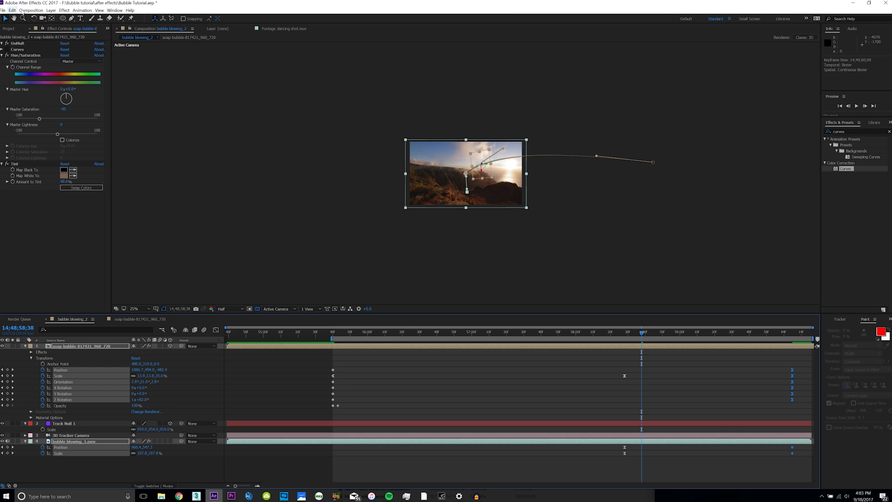
# Step: Set the duration of the bubble blowing_2 composition to 0;00;10;37
pyautogui.click(22, 10)
pyautogui.click(39, 25)
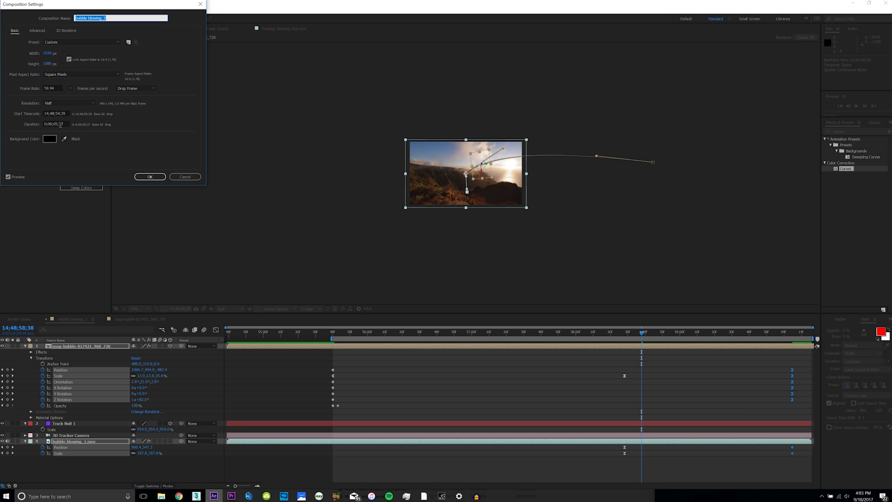
pyautogui.click(56, 124)
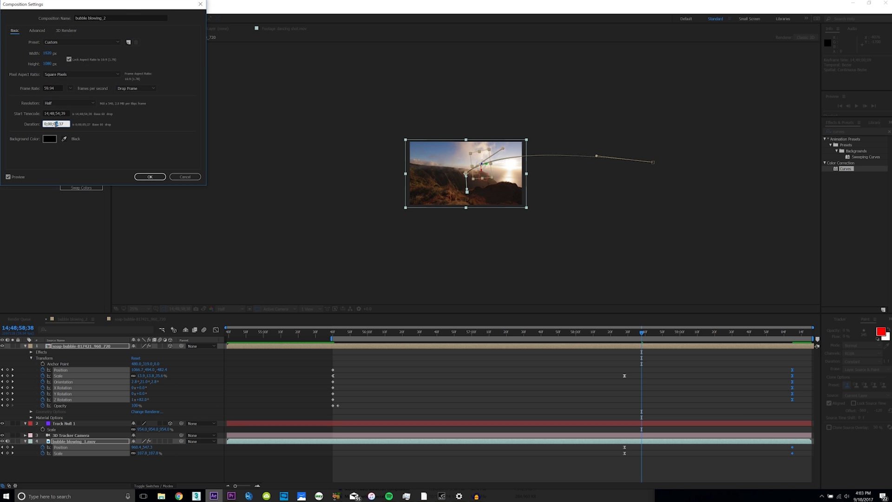
pyautogui.click(150, 178)
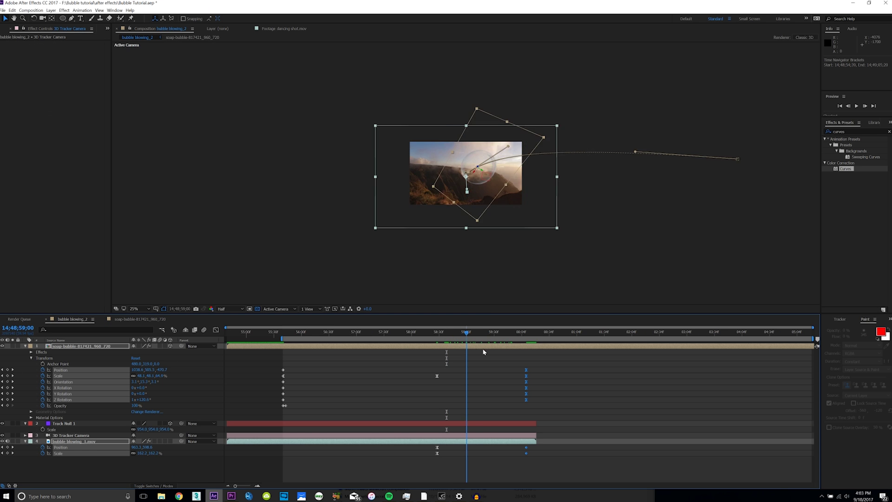
# Step: At 14;49;00;09, rotate the soap bubble to about 4.4°, 354.7°, 3.6° and move it to about 951, 571
pyautogui.moveTo(483, 352); pyautogui.dragTo(526, 334)
pyautogui.click(509, 231)
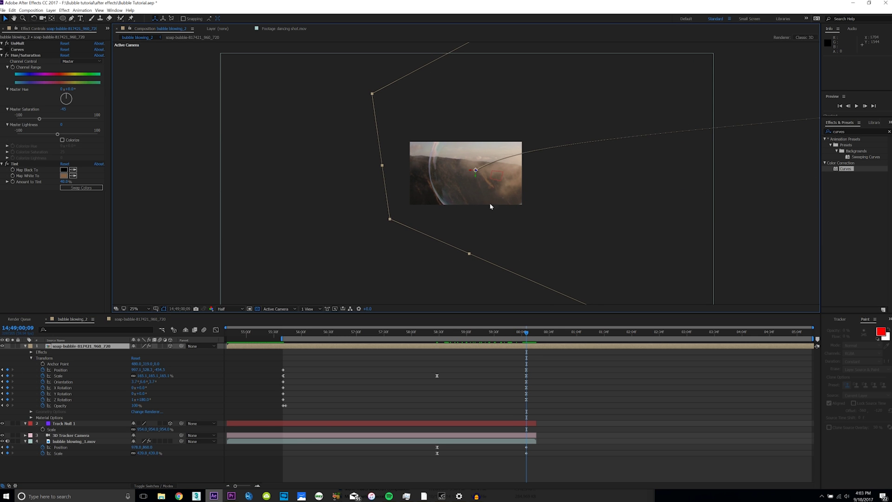
pyautogui.click(478, 172)
pyautogui.press('w')
pyautogui.scroll(1, 475, 170)
pyautogui.scroll(3, 475, 171)
pyautogui.scroll(-3, 475, 170)
pyautogui.moveTo(479, 168); pyautogui.dragTo(485, 167)
pyautogui.scroll(1, 485, 167)
pyautogui.moveTo(485, 173); pyautogui.dragTo(465, 185)
# Step: Preview the adjusted bubble transition from the start of the work area
pyautogui.moveTo(500, 333); pyautogui.dragTo(461, 337)
pyautogui.press('space')
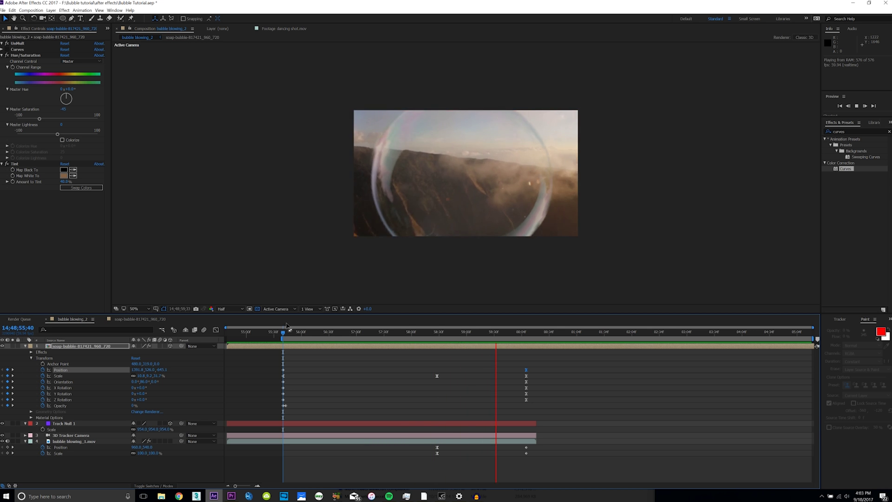
pyautogui.press('space')
# Step: Enlarge the soap bubble slightly at its middle Scale keyframe at 14;48;58;28
pyautogui.click(436, 334)
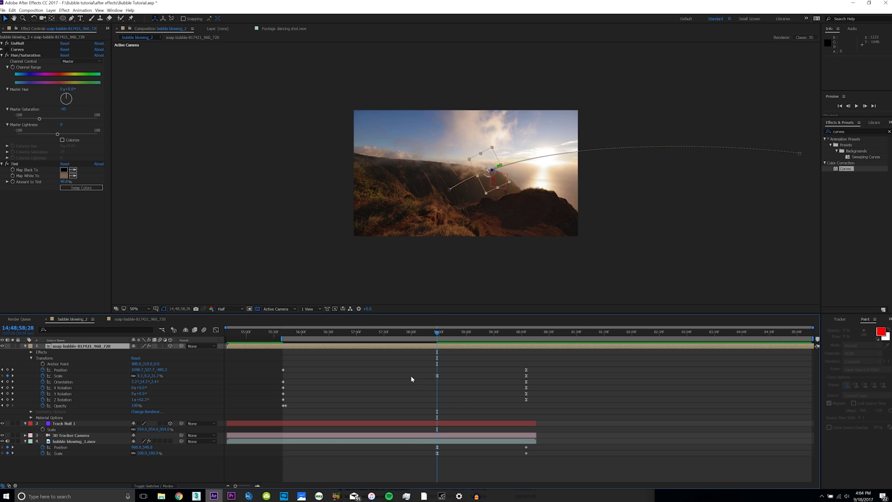
pyautogui.click(437, 376)
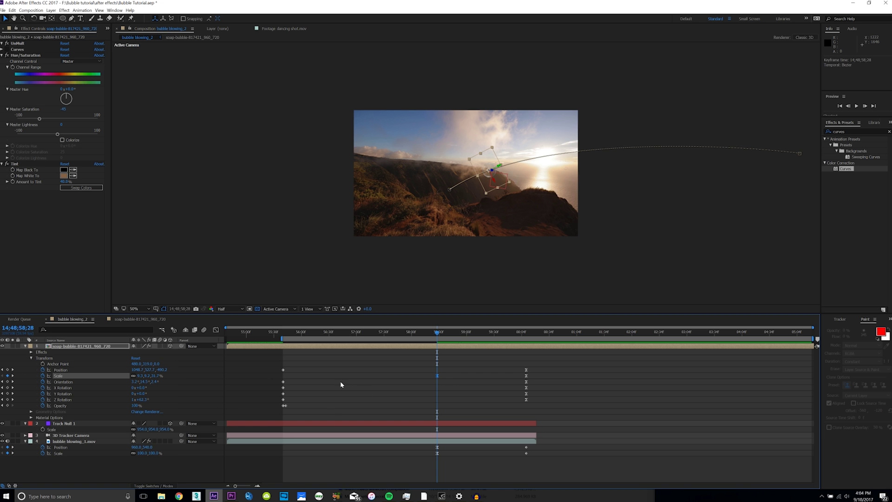
pyautogui.moveTo(146, 375); pyautogui.dragTo(149, 375)
# Step: Check the full-size bubble at 14;49;00;09 and open the soap-bubble-817421_960_720 composition along with the project items
pyautogui.moveTo(439, 332); pyautogui.dragTo(523, 354)
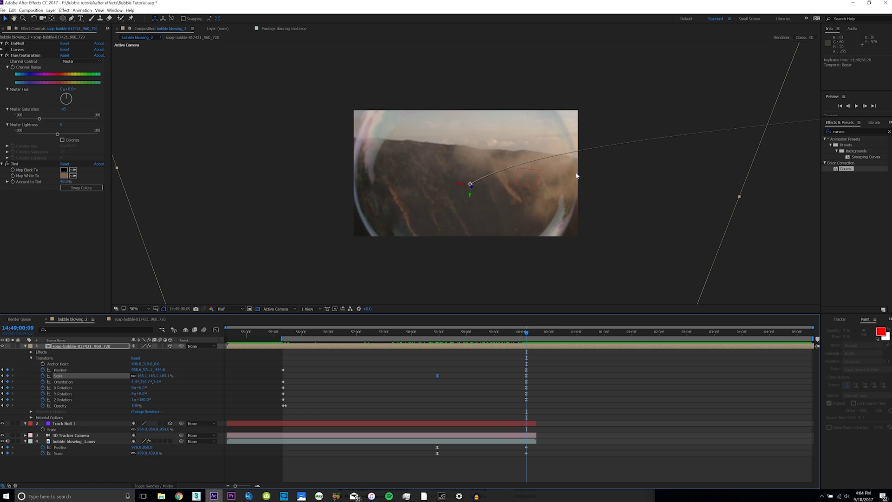
pyautogui.click(140, 319)
pyautogui.click(8, 29)
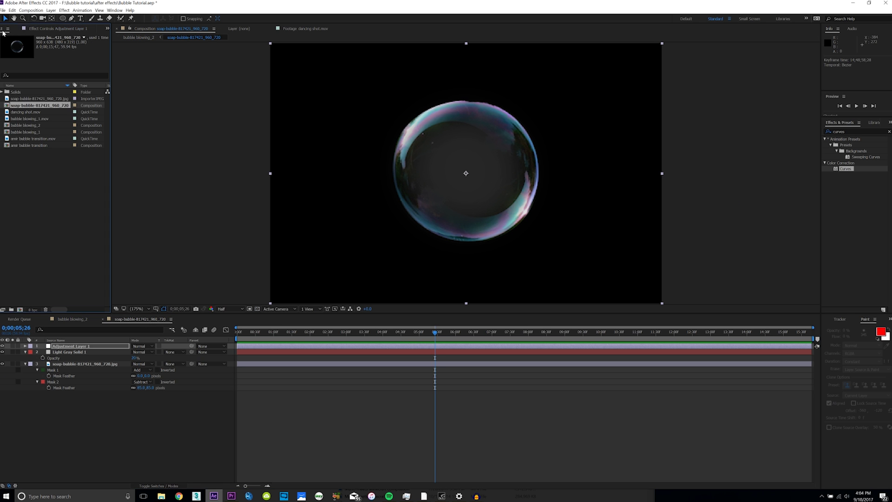
# Step: Try to place dancing shot.mov beneath the bubble in the soap bubble composition
pyautogui.click(28, 113)
pyautogui.moveTo(33, 116); pyautogui.dragTo(86, 362)
pyautogui.press('Home')
pyautogui.hotkey('ctrl', 'z')
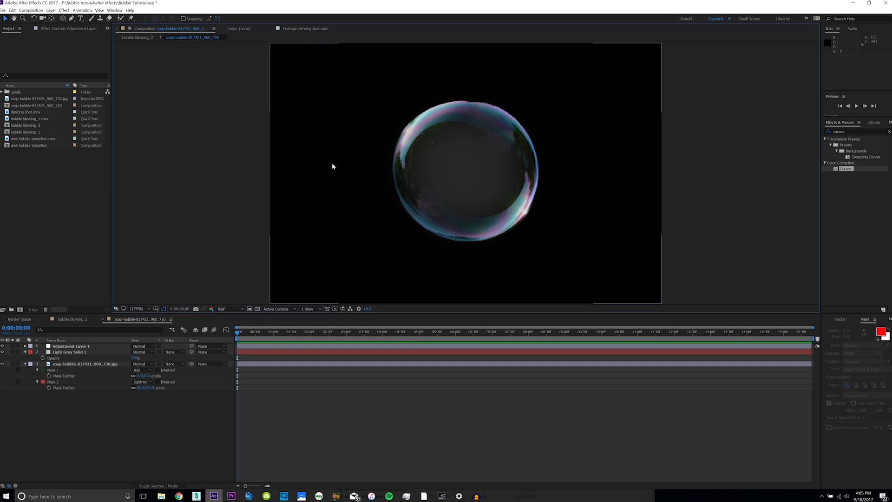
# Step: Resize the soap bubble composition to 1934 × 1285 px and check the bubble in bubble blowing_2 around 14;48;58;06
pyautogui.click(31, 10)
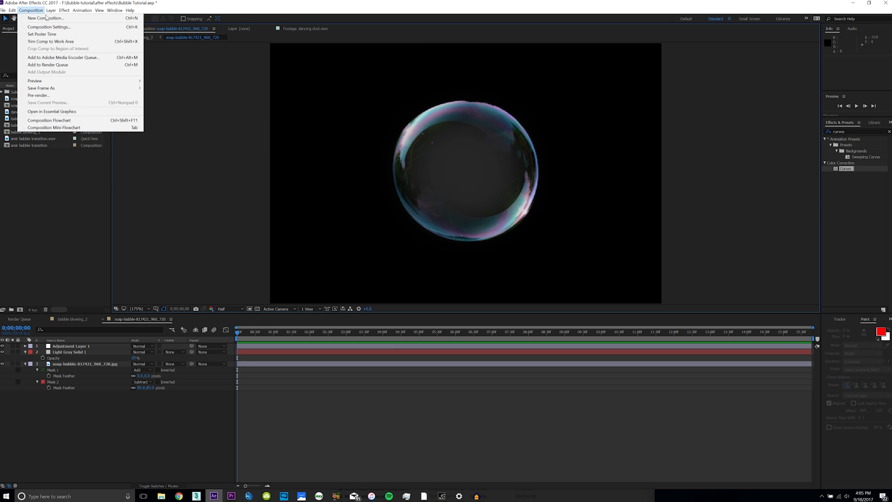
pyautogui.click(52, 27)
pyautogui.click(47, 63)
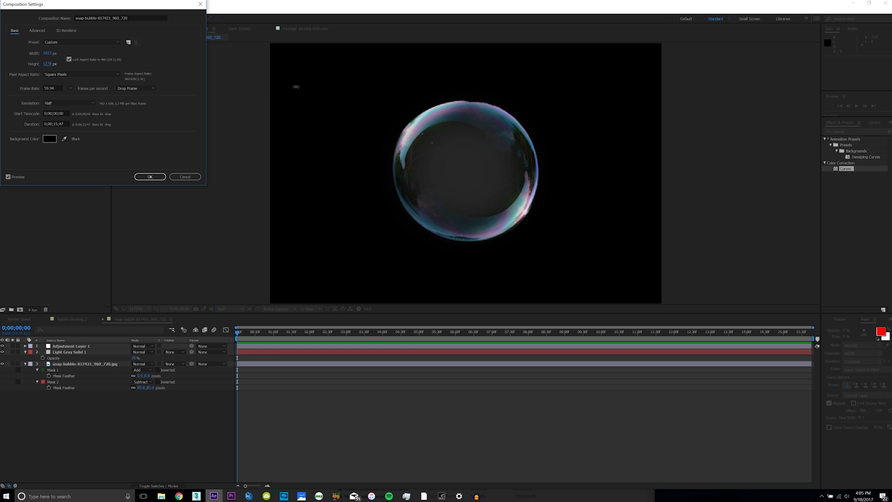
pyautogui.click(149, 176)
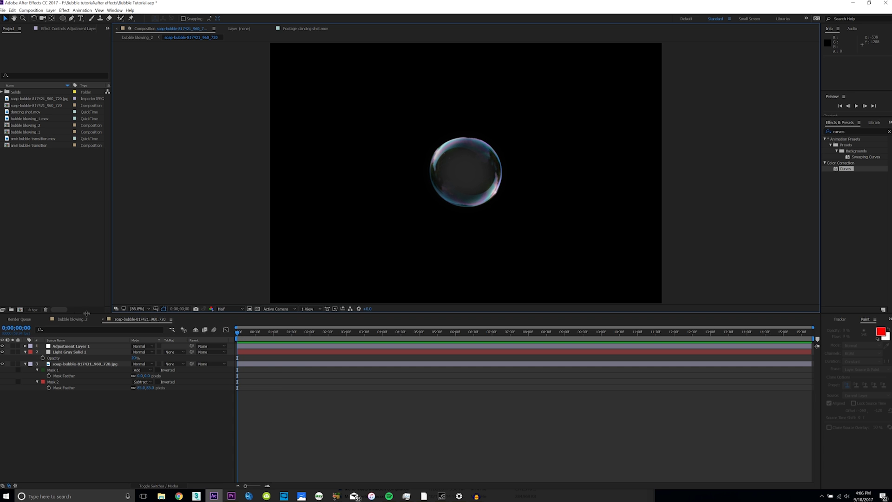
pyautogui.click(75, 319)
pyautogui.moveTo(368, 333); pyautogui.dragTo(418, 338)
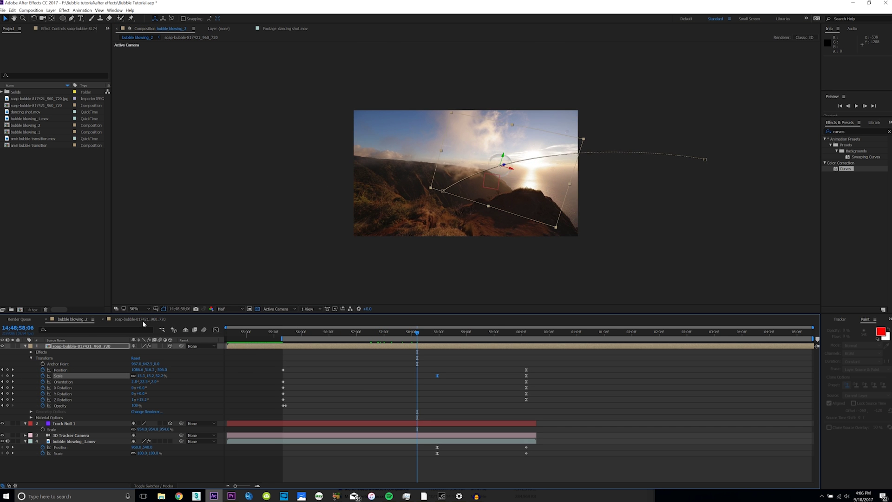
# Step: Add dancing shot.mov as the bottom layer of the soap bubble composition
pyautogui.click(140, 320)
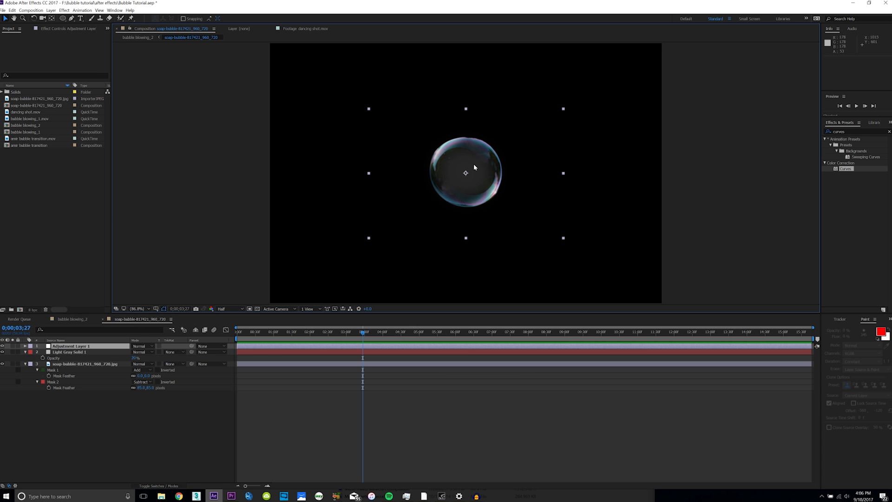
pyautogui.click(37, 113)
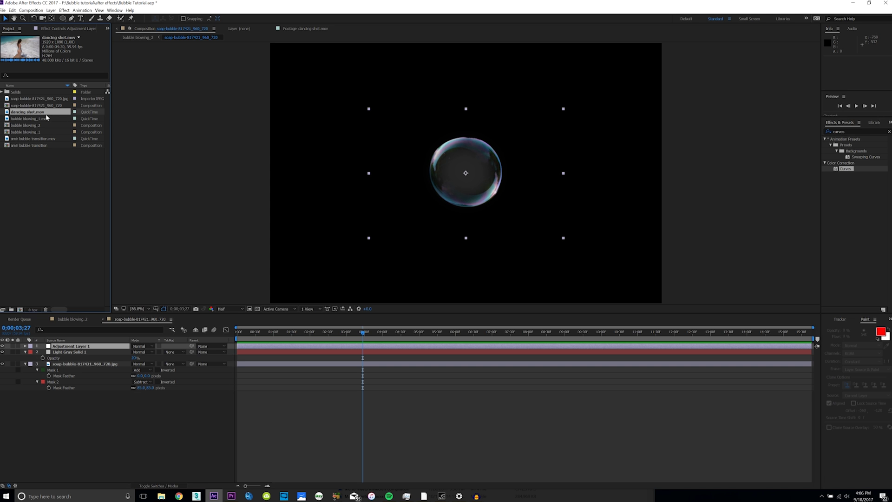
pyautogui.moveTo(35, 116); pyautogui.dragTo(73, 402)
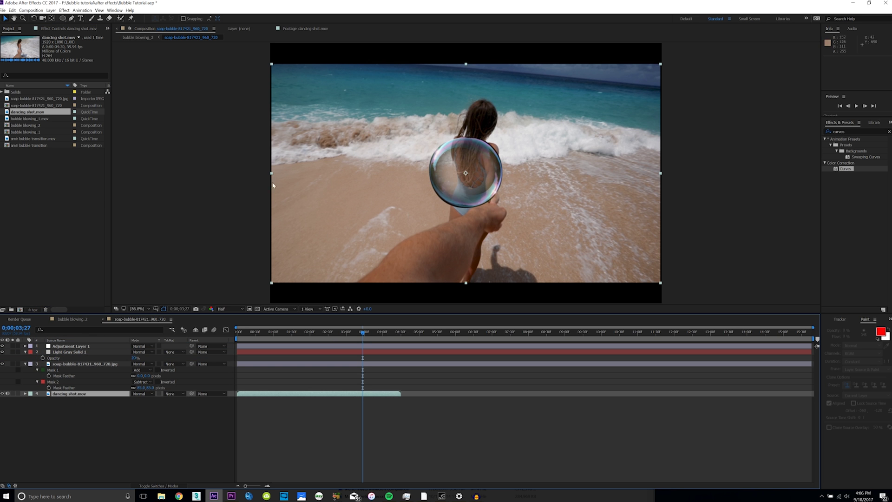
# Step: Scale dancing shot.mov down to 33% around its centre so that it sits behind the bubble
pyautogui.moveTo(271, 175); pyautogui.dragTo(402, 199)
pyautogui.press('.')
pyautogui.press('.')
pyautogui.press('.')
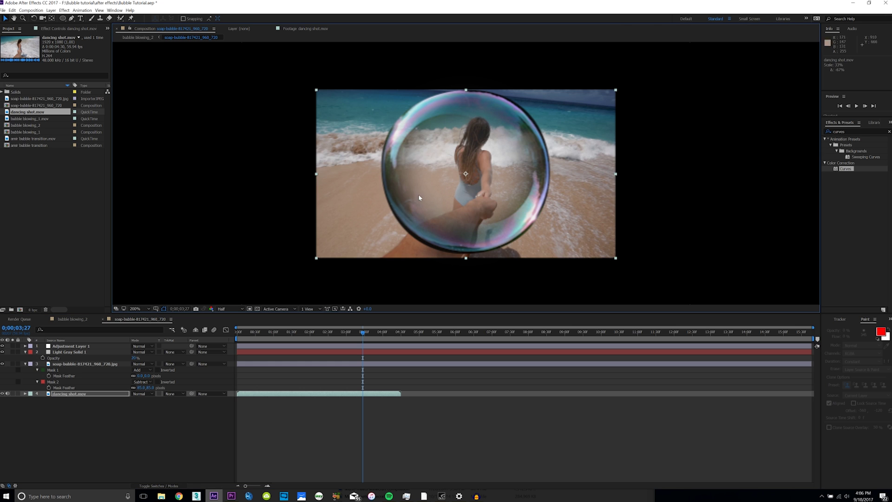
pyautogui.press(',')
pyautogui.moveTo(87, 352); pyautogui.dragTo(78, 400)
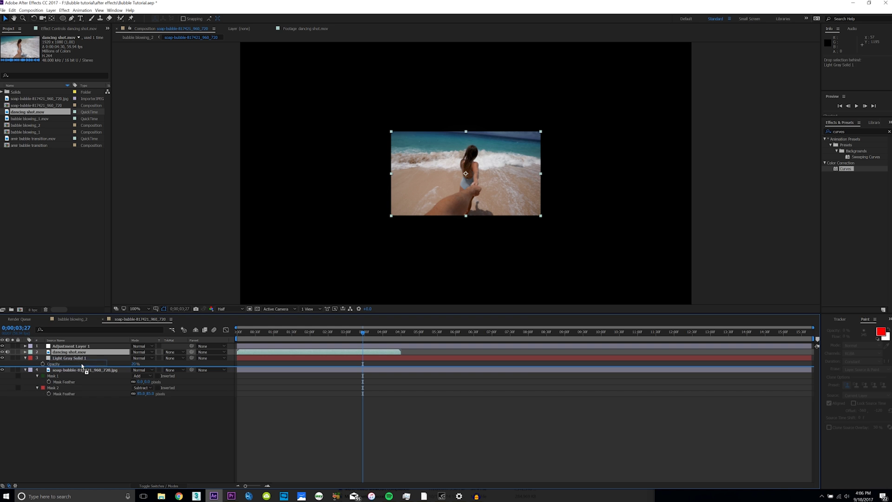
pyautogui.hotkey('ctrl', 'z')
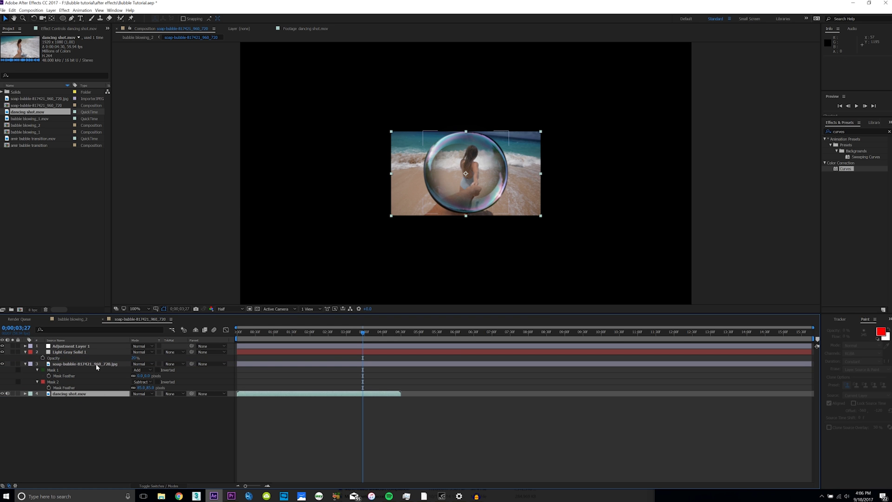
# Step: Apply the UnMult effect to the soap-bubble-817421_960_720.jpg layer
pyautogui.click(99, 365)
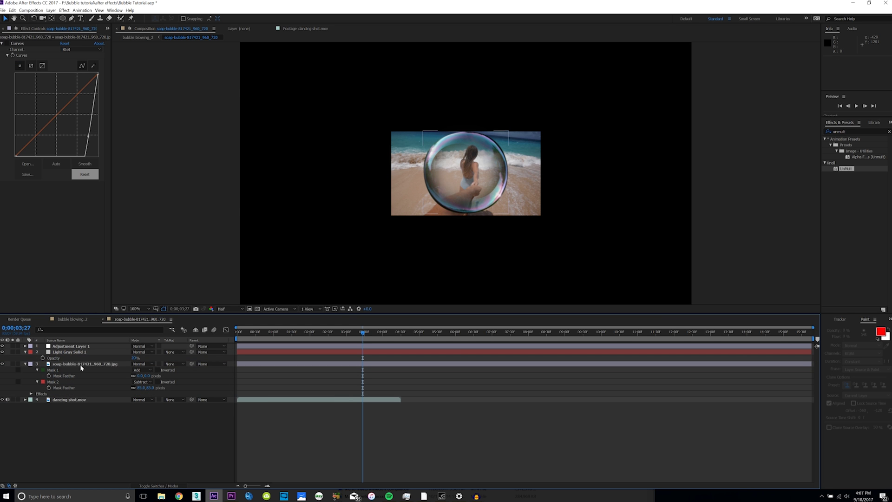
pyautogui.click(80, 364)
pyautogui.moveTo(846, 172); pyautogui.dragTo(96, 369)
pyautogui.click(377, 164)
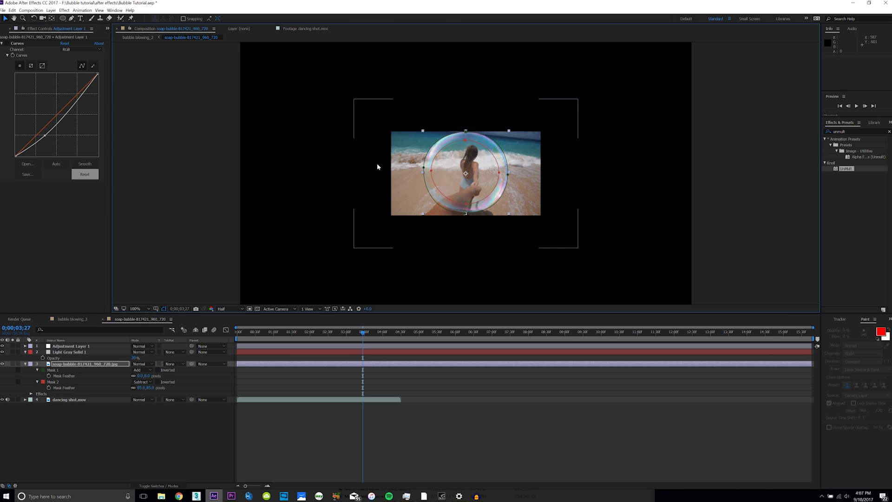
# Step: Duplicate the soap bubble image layer and use the lower copy as the Alpha matte for dancing shot.mov
pyautogui.click(91, 364)
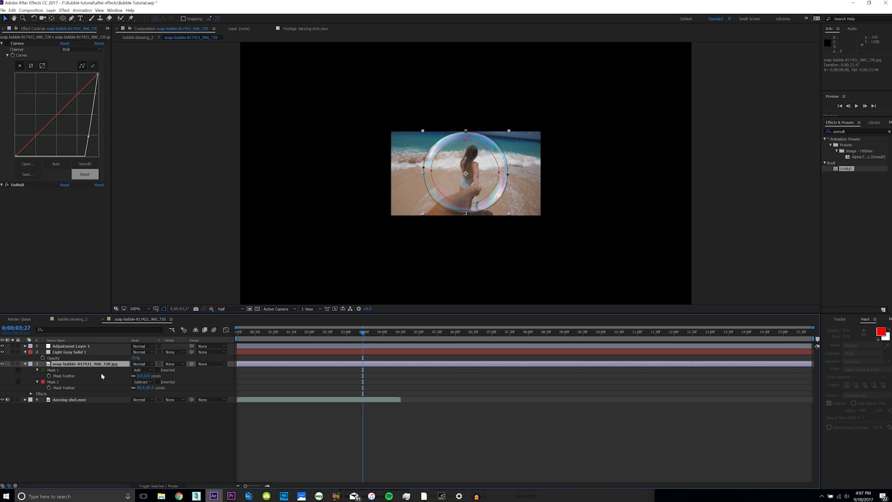
pyautogui.hotkey('ctrl', 'd')
pyautogui.click(90, 370)
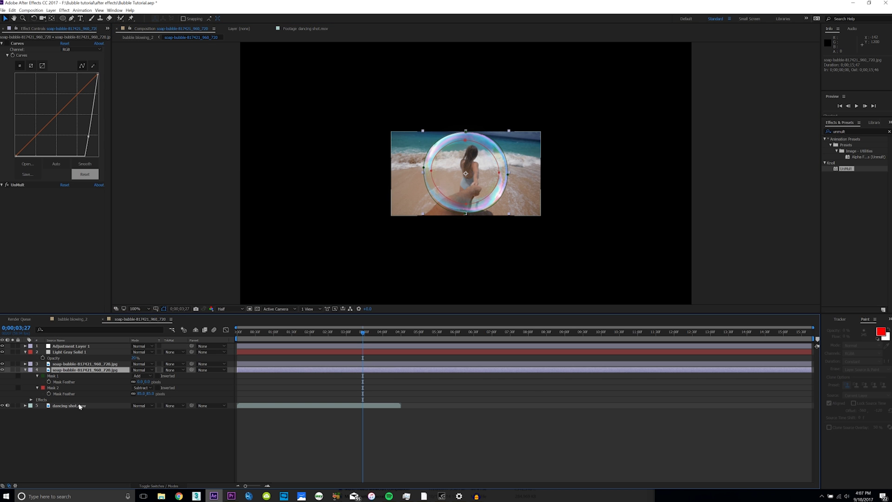
pyautogui.click(173, 406)
pyautogui.click(190, 420)
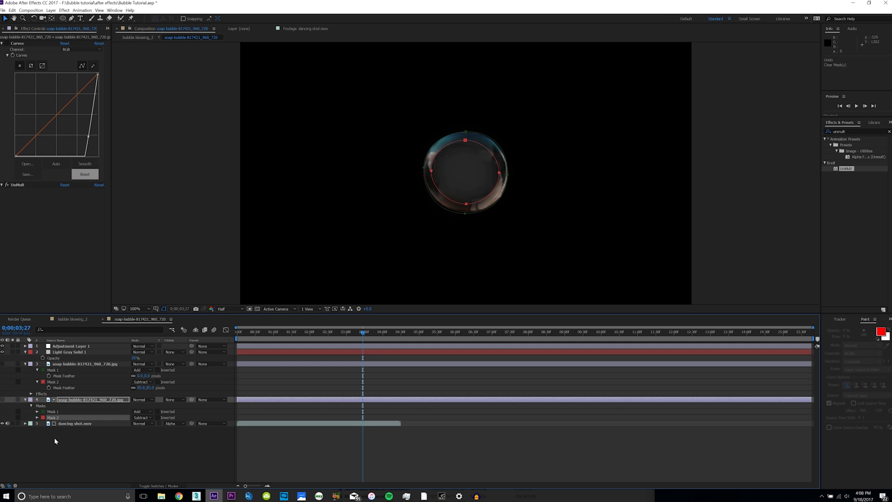
# Step: Delete the subtracting Mask 2 from the bubble copy that serves as the matte
pyautogui.click(54, 437)
pyautogui.click(25, 399)
pyautogui.click(77, 400)
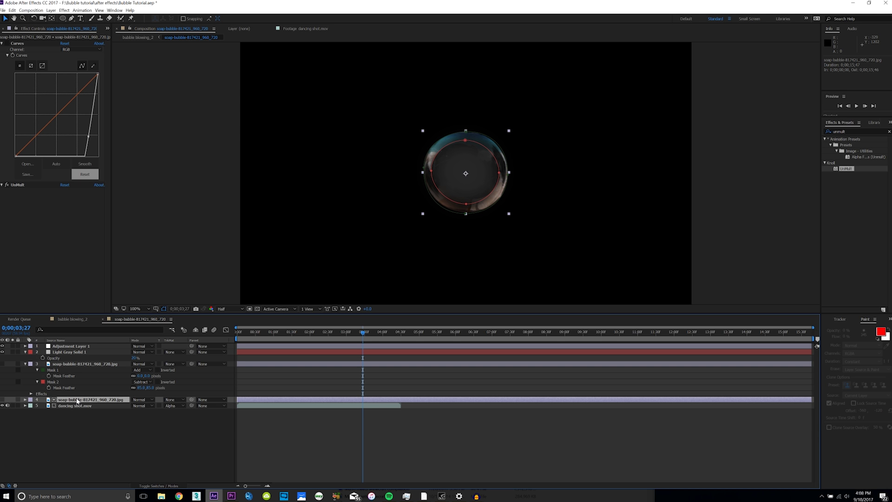
pyautogui.press('m')
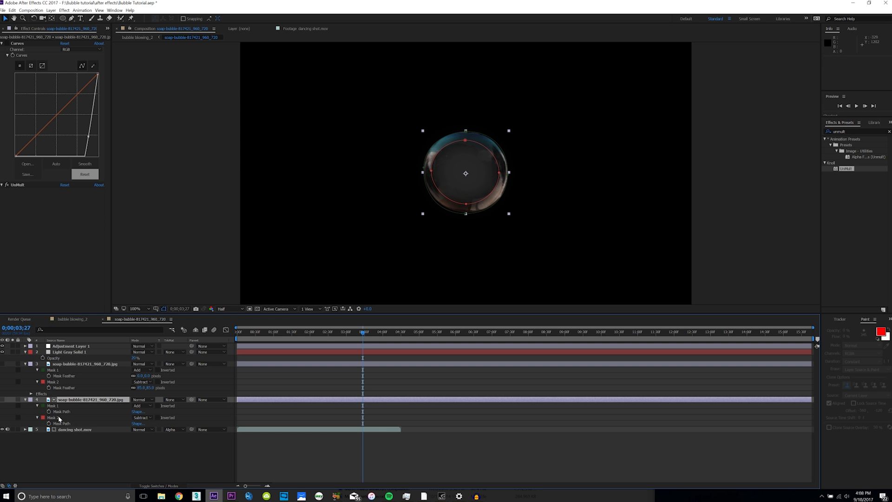
pyautogui.click(59, 417)
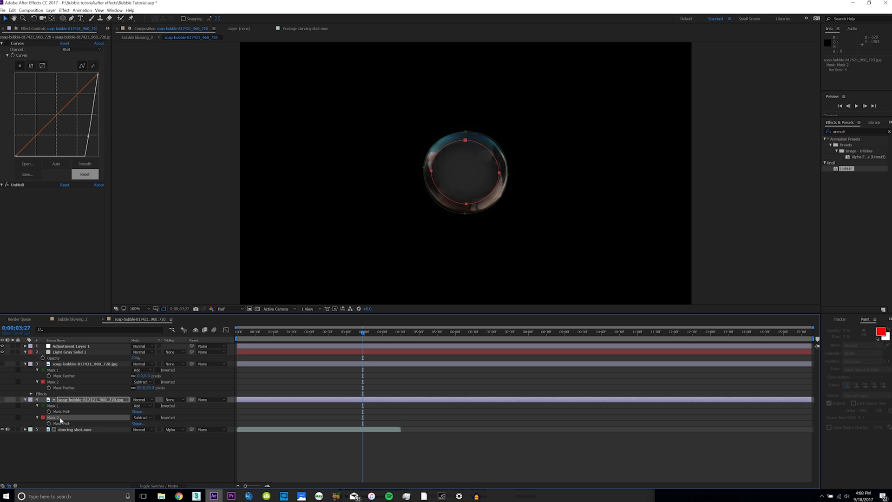
pyautogui.press('Delete')
pyautogui.click(446, 216)
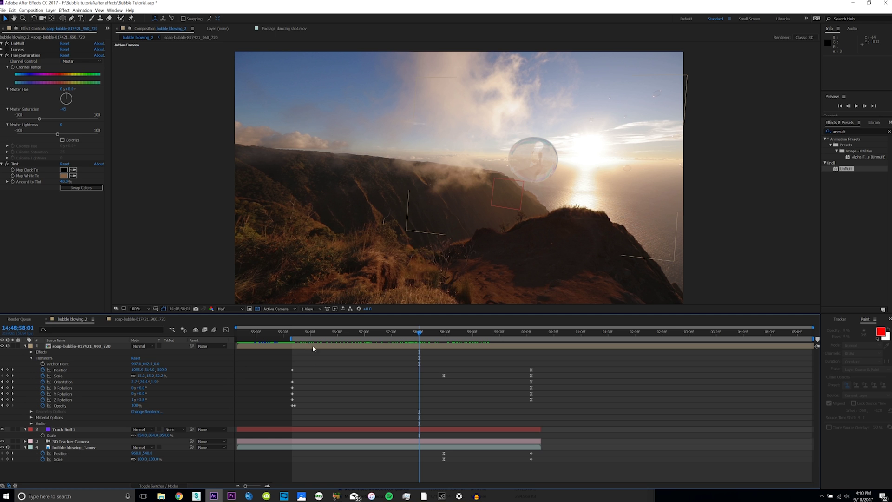
# Step: Turn off the UnMult effect on the soap bubble layer in bubble blowing_2
pyautogui.click(80, 346)
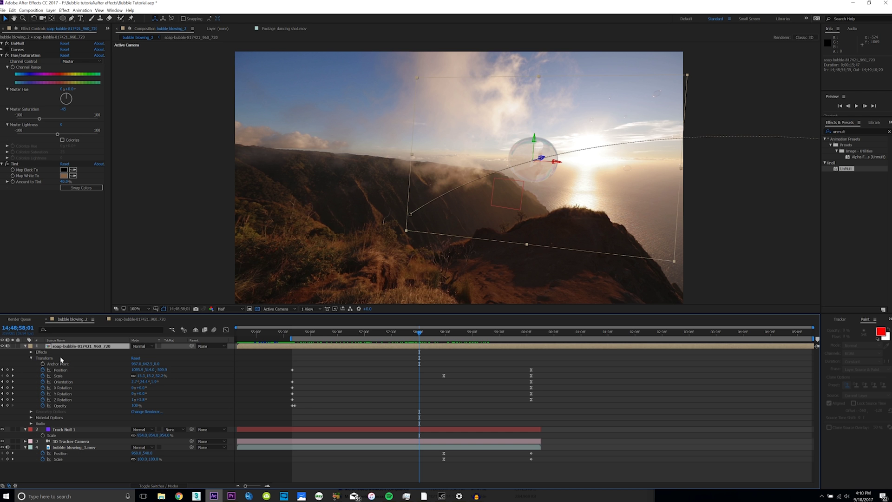
pyautogui.click(6, 44)
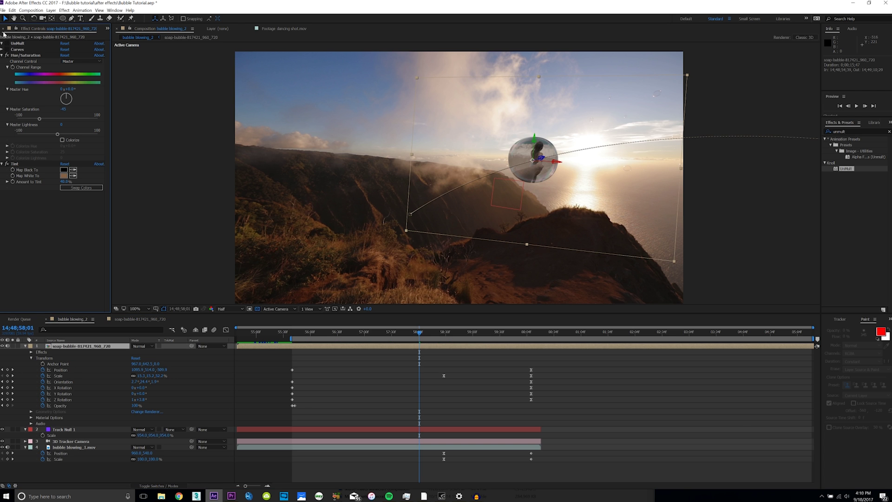
# Step: Time-stretch dancing shot.mov in the soap bubble composition with a stretch factor of 200, held at the layer in-point
pyautogui.click(134, 320)
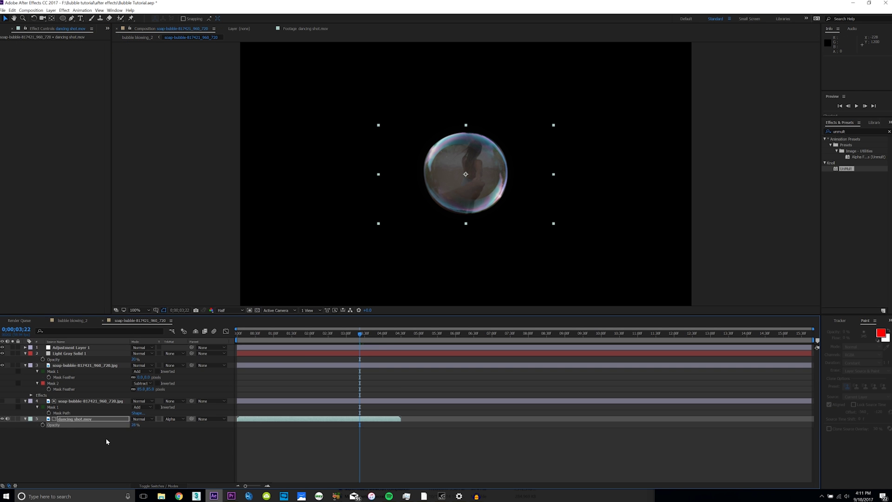
pyautogui.click(105, 437)
pyautogui.click(76, 421)
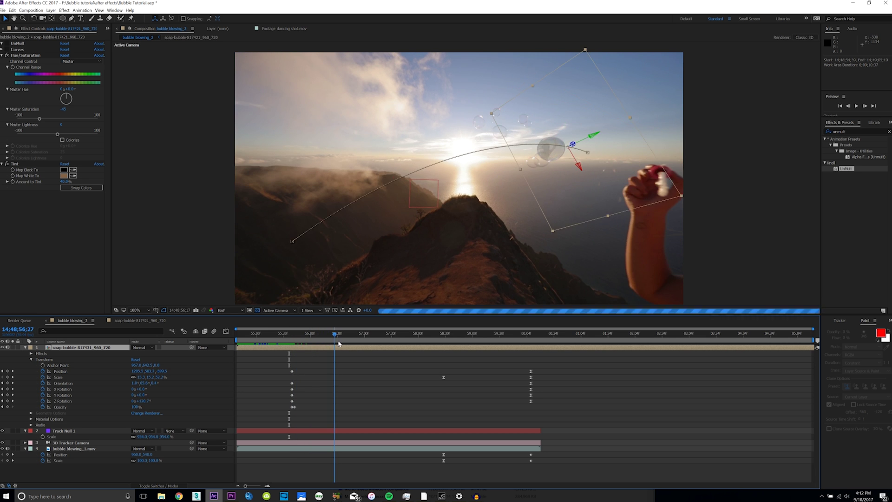
pyautogui.moveTo(396, 343); pyautogui.dragTo(448, 338)
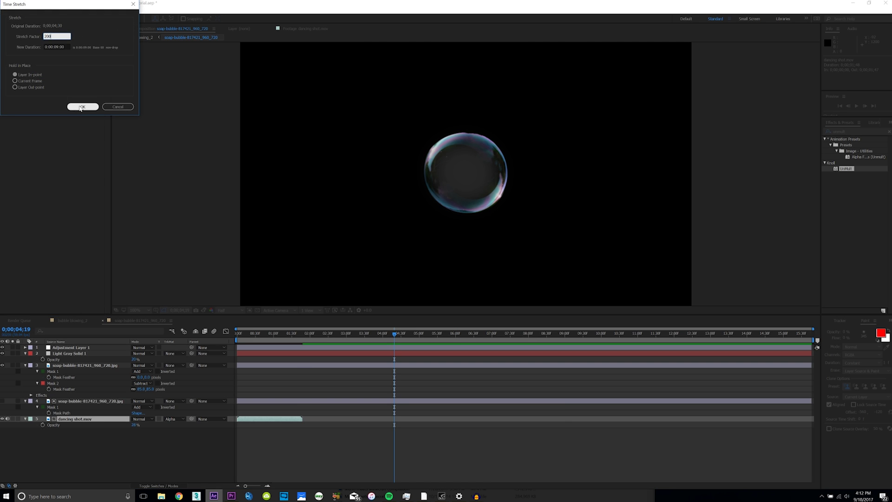
pyautogui.click(82, 107)
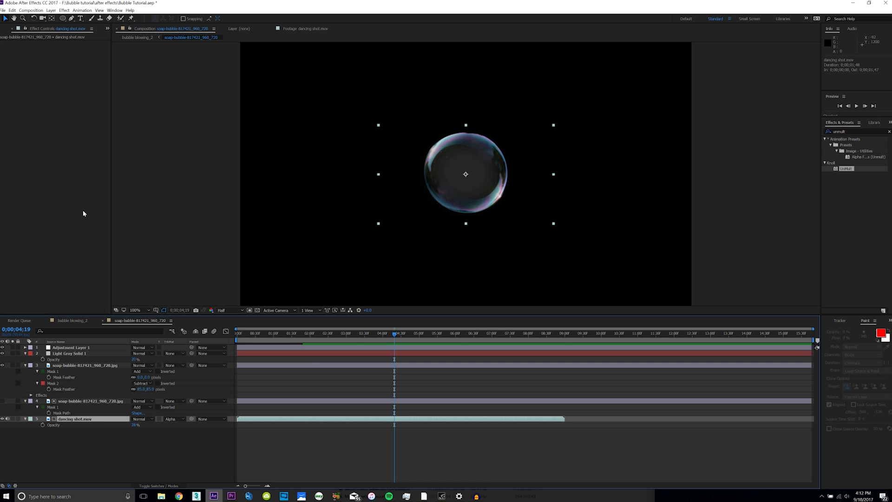
# Step: Scrub bubble blowing_2 to find when the growing bubble nearly fills the frame, and return to the soap bubble composition at that time
pyautogui.click(76, 322)
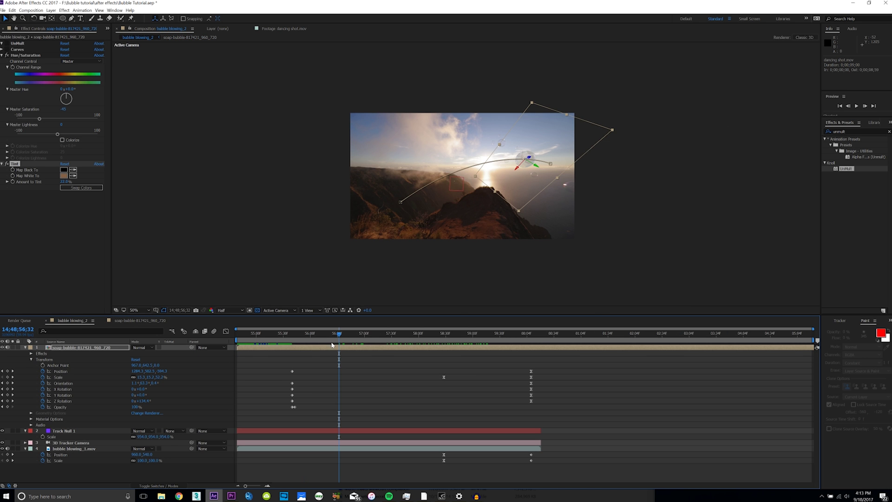
pyautogui.moveTo(339, 335); pyautogui.dragTo(522, 349)
pyautogui.click(139, 320)
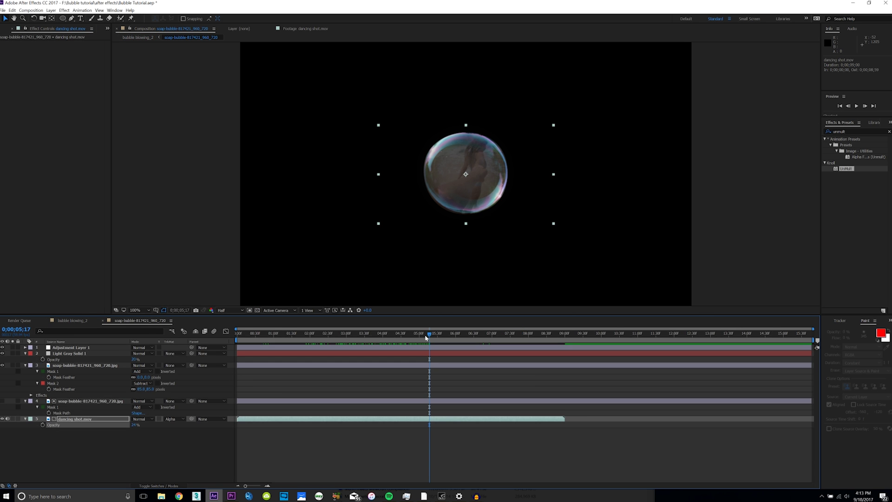
pyautogui.moveTo(420, 338); pyautogui.dragTo(429, 338)
pyautogui.click(78, 322)
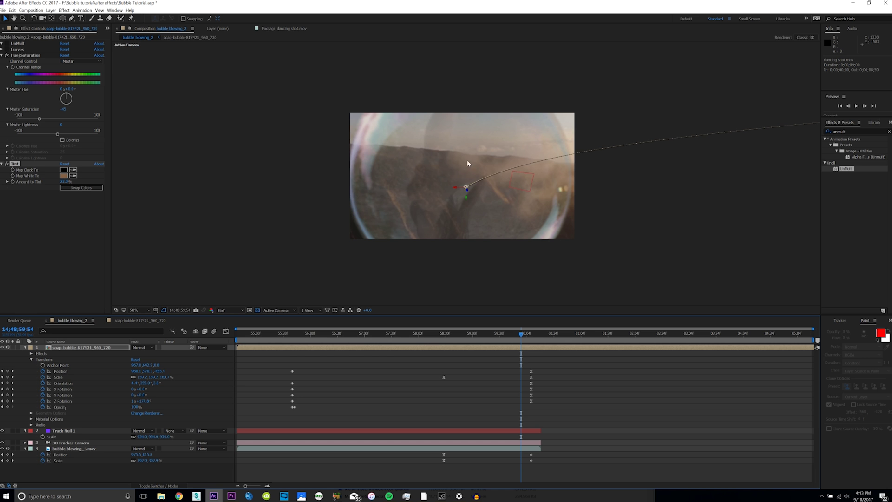
pyautogui.moveTo(521, 334)
pyautogui.mouseDown()
pyautogui.moveTo(505, 334)
pyautogui.moveTo(523, 343)
pyautogui.moveTo(494, 342)
pyautogui.moveTo(513, 341)
pyautogui.mouseUp()
pyautogui.click(134, 320)
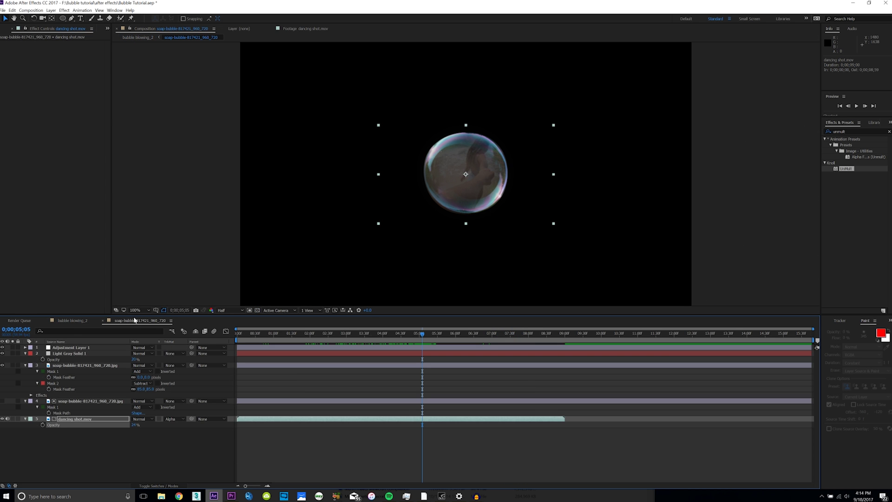
# Step: Animate the upper soap bubble image's Scale from 100% at 0;00;05;05 to a larger size at 0;00;05;19
pyautogui.click(83, 365)
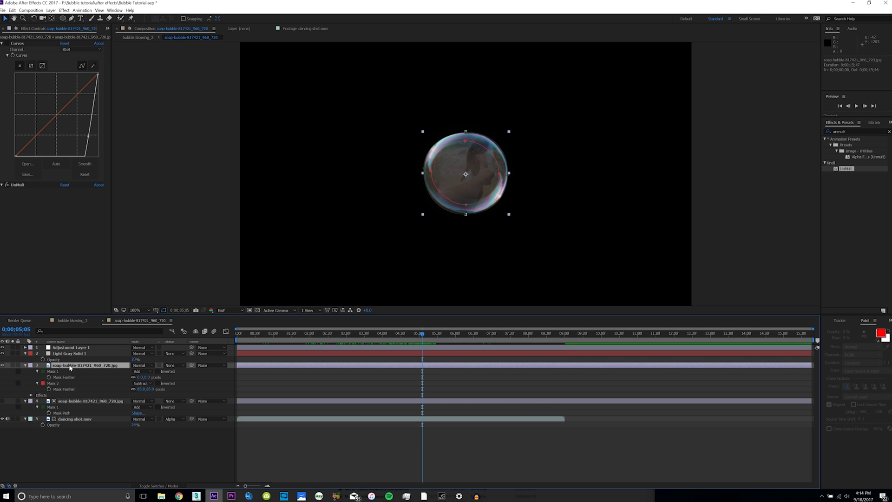
pyautogui.press('s')
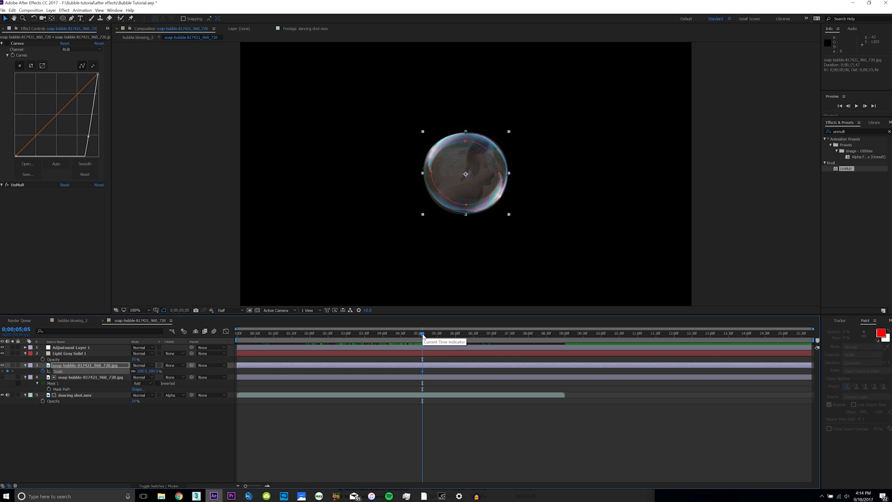
pyautogui.moveTo(423, 335); pyautogui.dragTo(431, 340)
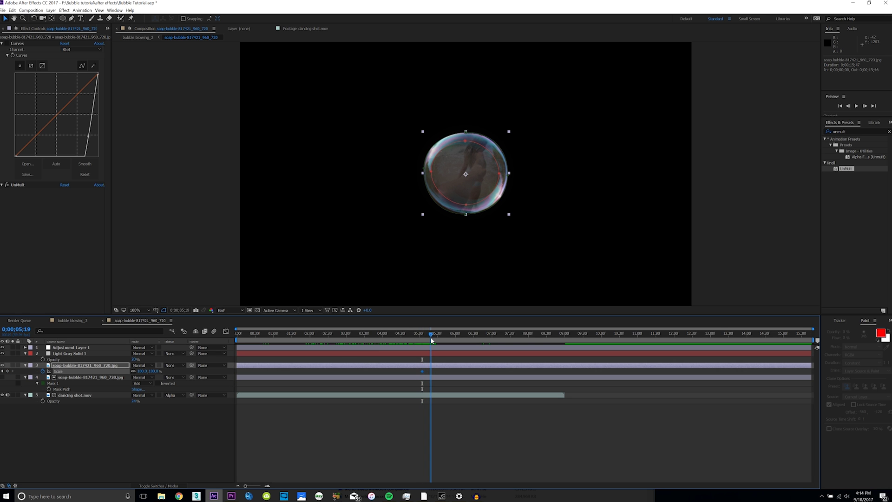
pyautogui.moveTo(149, 371); pyautogui.dragTo(179, 372)
pyautogui.moveTo(179, 371); pyautogui.dragTo(187, 372)
# Step: Copy both Scale keyframes to the matte copy of the soap bubble image, starting at 0;00;05;05
pyautogui.click(422, 338)
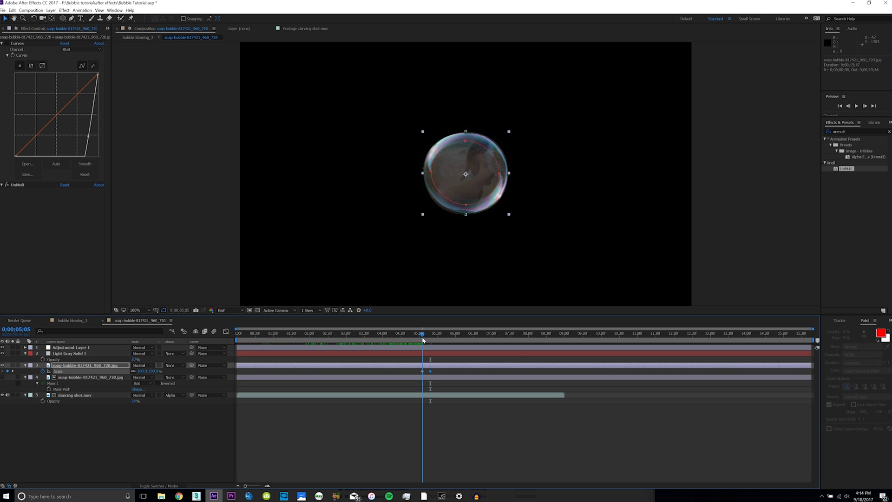
pyautogui.hotkey('ctrl', 'c')
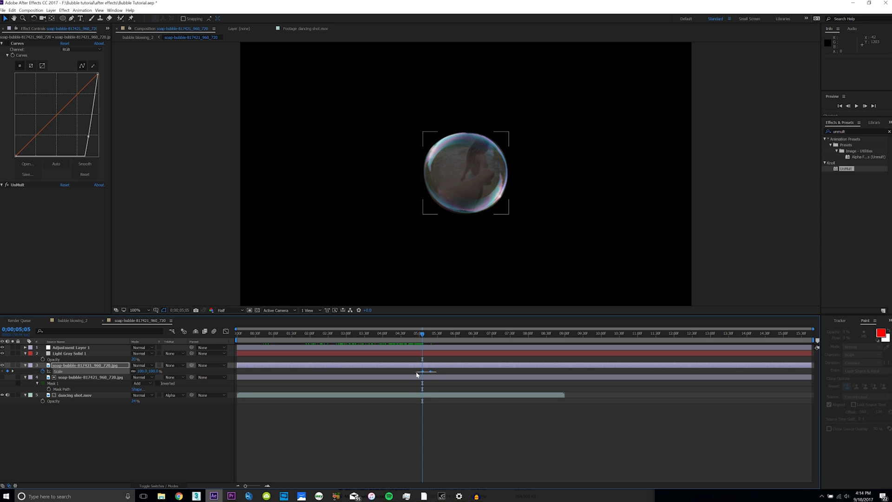
pyautogui.click(74, 378)
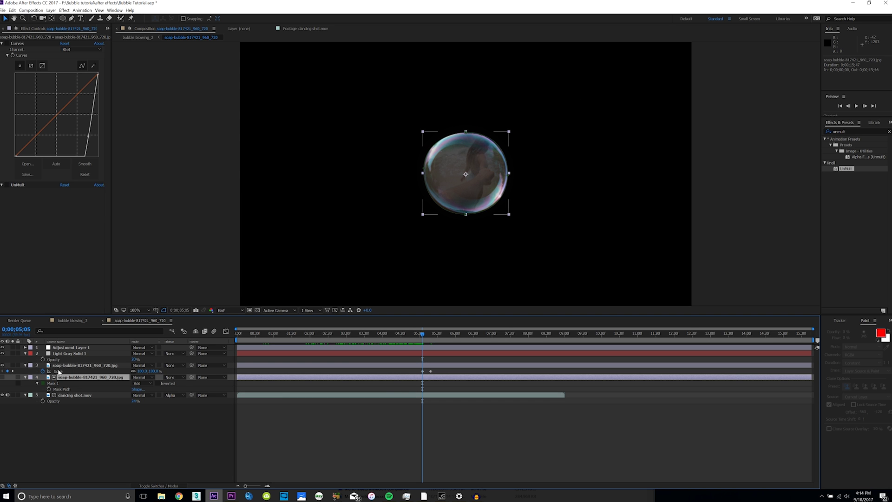
pyautogui.hotkey('ctrl', 'v')
# Step: Check the bubble timing in bubble blowing_2 and move the first Scale keyframe of both soap bubble image layers to 0;00;04;59
pyautogui.moveTo(422, 333)
pyautogui.mouseDown()
pyautogui.moveTo(435, 337)
pyautogui.moveTo(422, 335)
pyautogui.mouseUp()
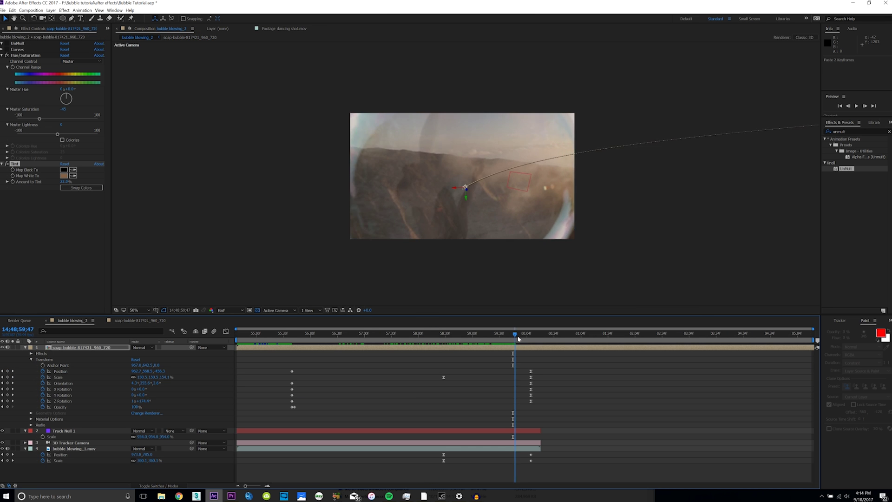
pyautogui.moveTo(514, 334); pyautogui.dragTo(509, 355)
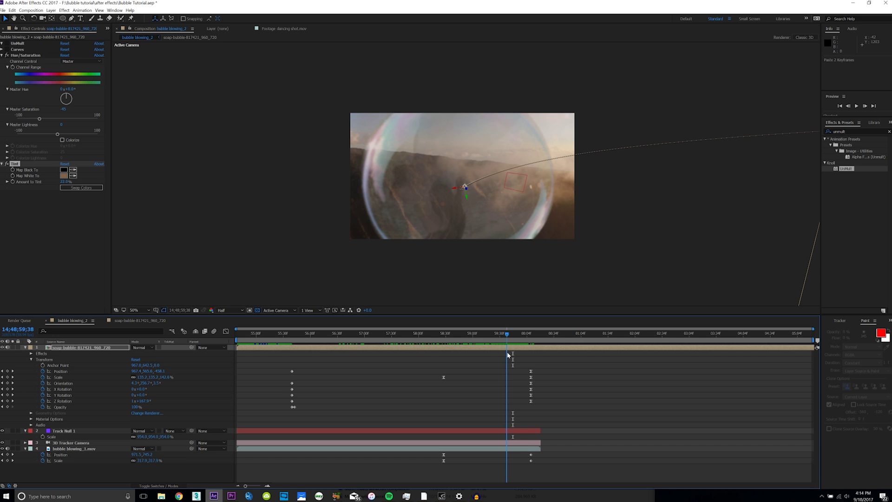
pyautogui.click(140, 320)
pyautogui.click(426, 370)
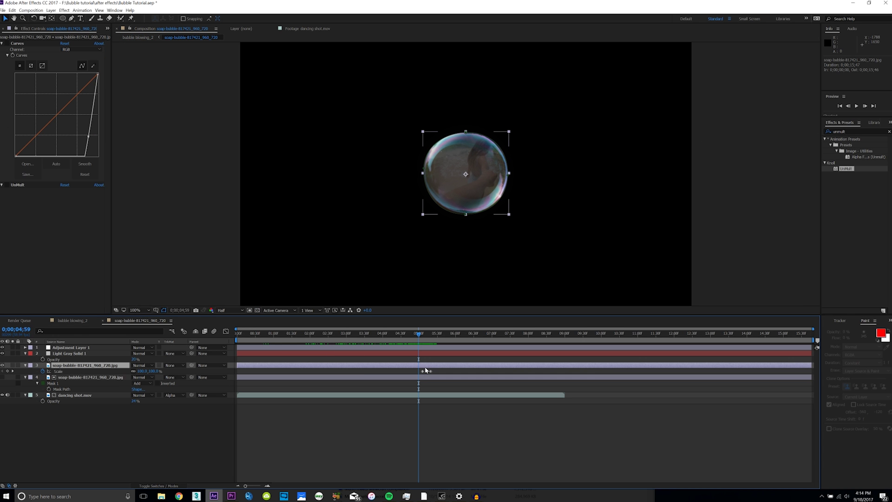
pyautogui.keyDown('ctrl'); pyautogui.click(78, 379); pyautogui.keyUp('ctrl')
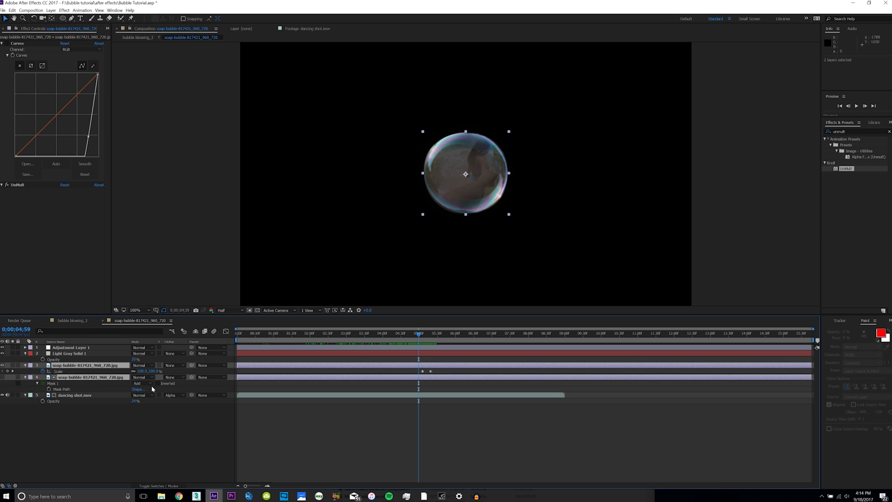
pyautogui.press('u')
pyautogui.press('u')
pyautogui.scroll(-1, 425, 412)
pyautogui.moveTo(426, 411); pyautogui.dragTo(418, 469)
# Step: Fade out the upper soap bubble image with Opacity keyframes from 100% at 0;00;05;01 to 0% at 0;00;05;19
pyautogui.click(77, 320)
pyautogui.moveTo(514, 343)
pyautogui.mouseDown()
pyautogui.moveTo(534, 343)
pyautogui.moveTo(506, 344)
pyautogui.mouseUp()
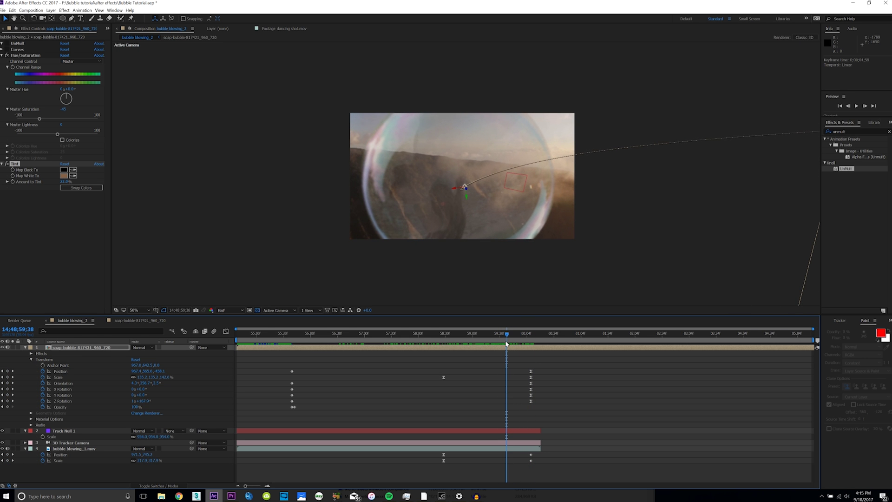
pyautogui.click(151, 320)
pyautogui.moveTo(418, 341); pyautogui.dragTo(413, 341)
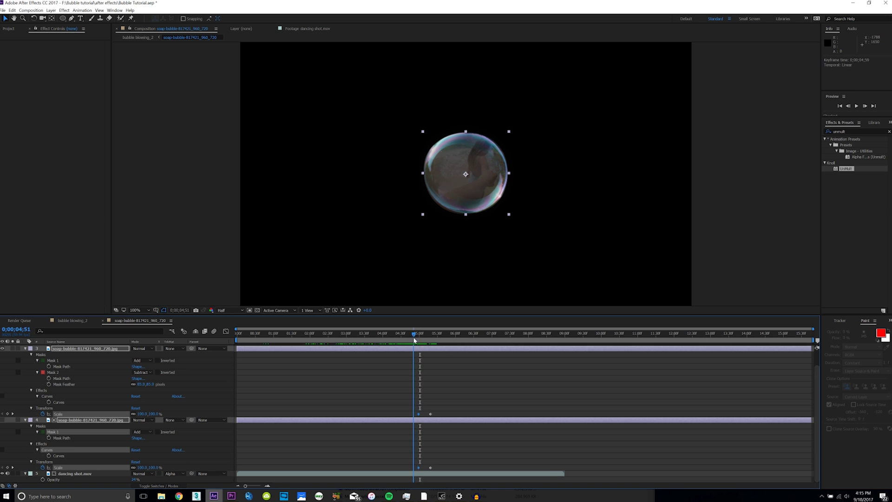
pyautogui.click(88, 366)
pyautogui.click(70, 351)
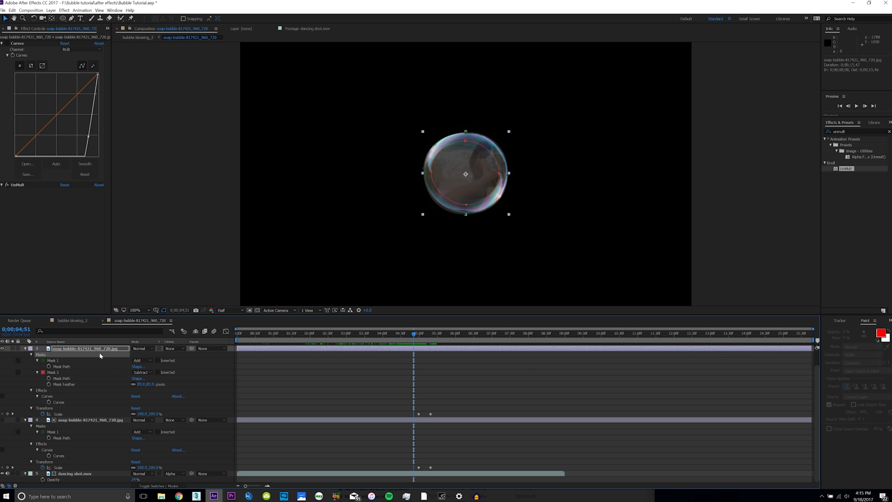
pyautogui.moveTo(411, 340); pyautogui.dragTo(420, 341)
pyautogui.press('t')
pyautogui.click(43, 371)
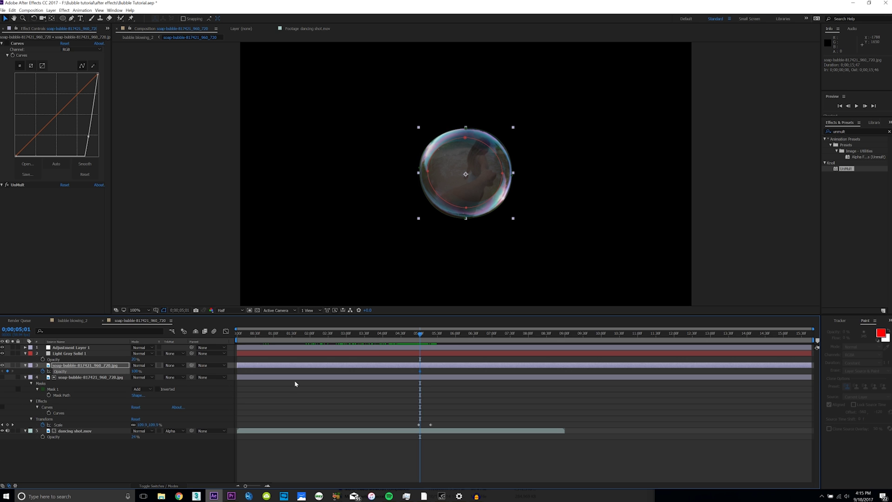
pyautogui.moveTo(420, 341); pyautogui.dragTo(431, 342)
pyautogui.moveTo(134, 371); pyautogui.dragTo(112, 371)
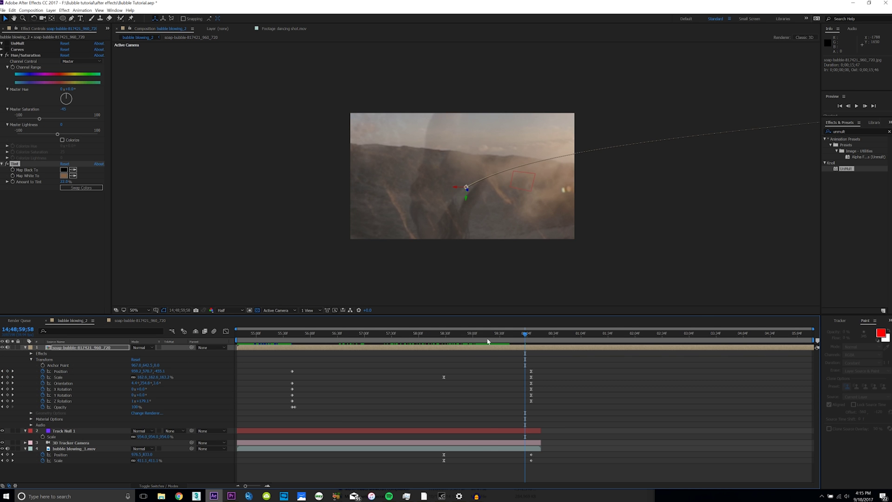
# Step: Duplicate dancing shot.mov together with its soap bubble matte layer in the soap bubble composition
pyautogui.moveTo(488, 342); pyautogui.dragTo(506, 351)
pyautogui.click(140, 321)
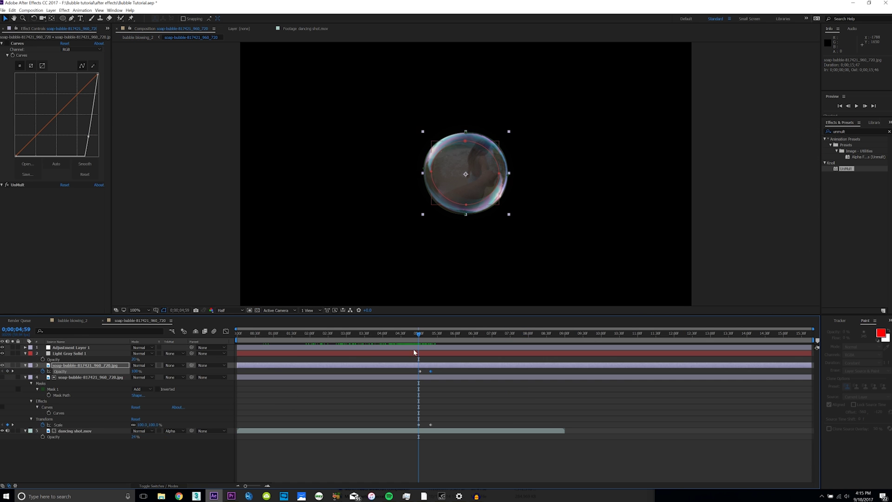
pyautogui.moveTo(419, 336)
pyautogui.mouseDown()
pyautogui.moveTo(426, 339)
pyautogui.moveTo(418, 340)
pyautogui.mouseUp()
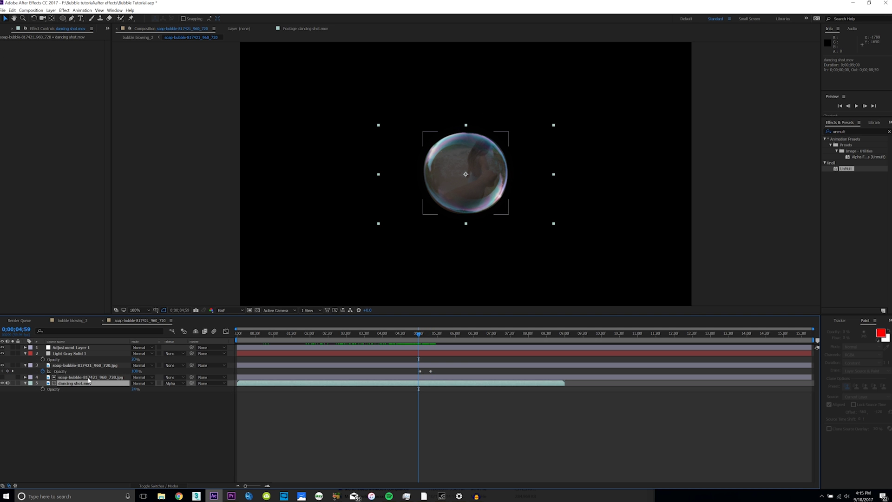
pyautogui.keyDown('ctrl'); pyautogui.click(89, 377); pyautogui.keyUp('ctrl')
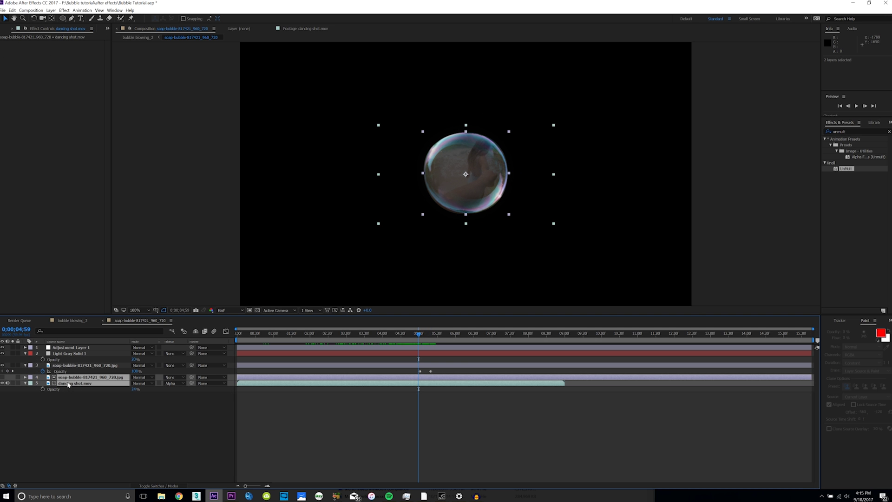
pyautogui.hotkey('ctrl', 'd')
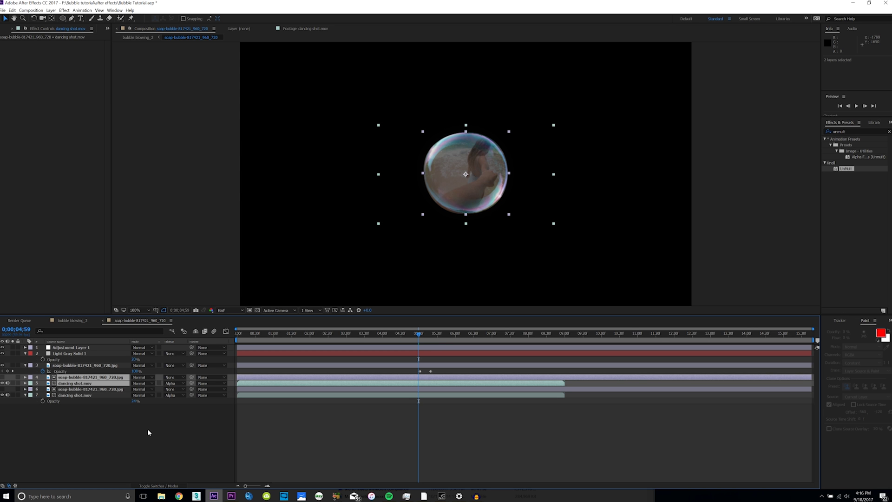
# Step: Fade in the upper dancing shot.mov copy with Opacity keyframes from transparent at 0;00;05;01 to 100% at 0;00;05;19
pyautogui.click(74, 384)
pyautogui.press('t')
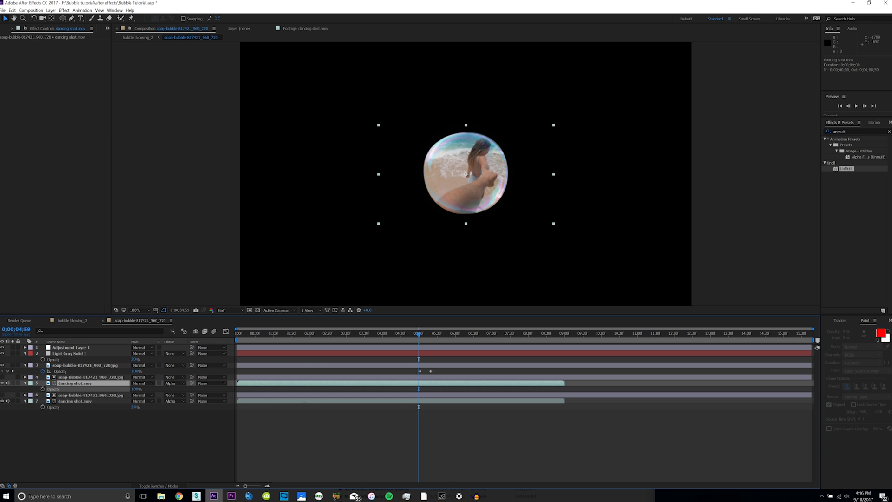
pyautogui.click(435, 405)
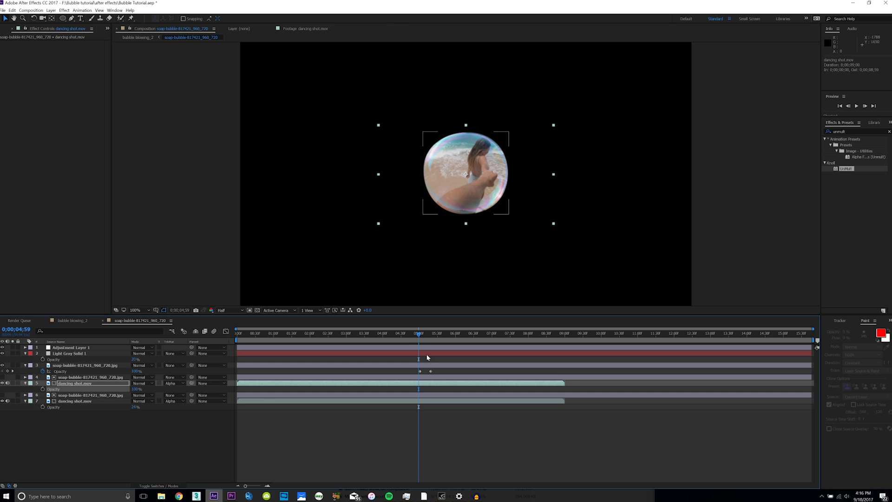
pyautogui.moveTo(418, 334); pyautogui.dragTo(420, 335)
pyautogui.press('t')
pyautogui.press('t')
pyautogui.moveTo(135, 390); pyautogui.dragTo(89, 389)
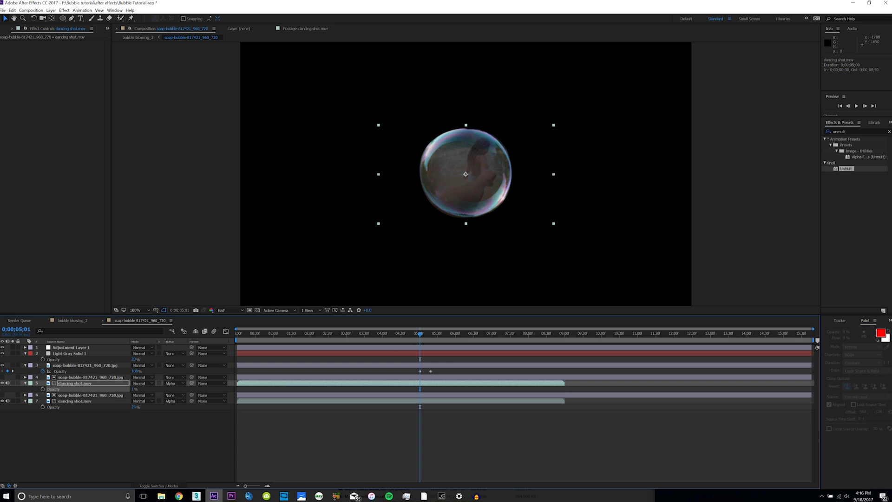
pyautogui.moveTo(420, 335); pyautogui.dragTo(432, 339)
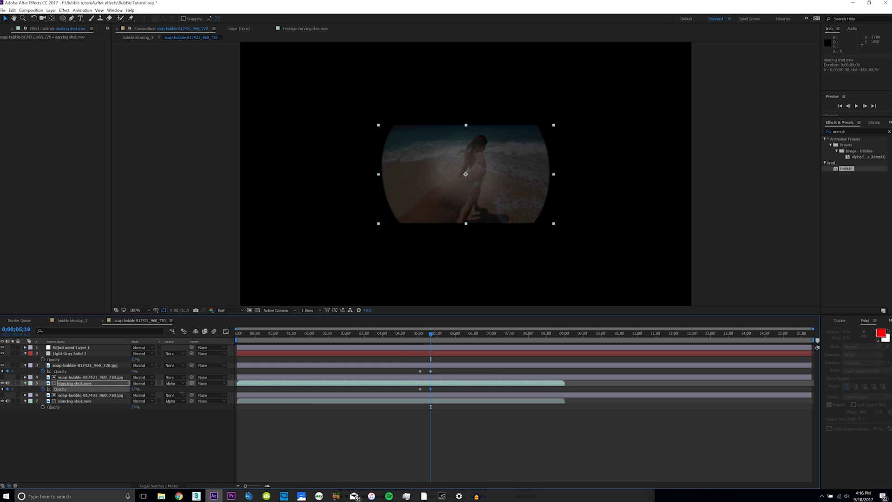
pyautogui.moveTo(141, 392); pyautogui.dragTo(316, 395)
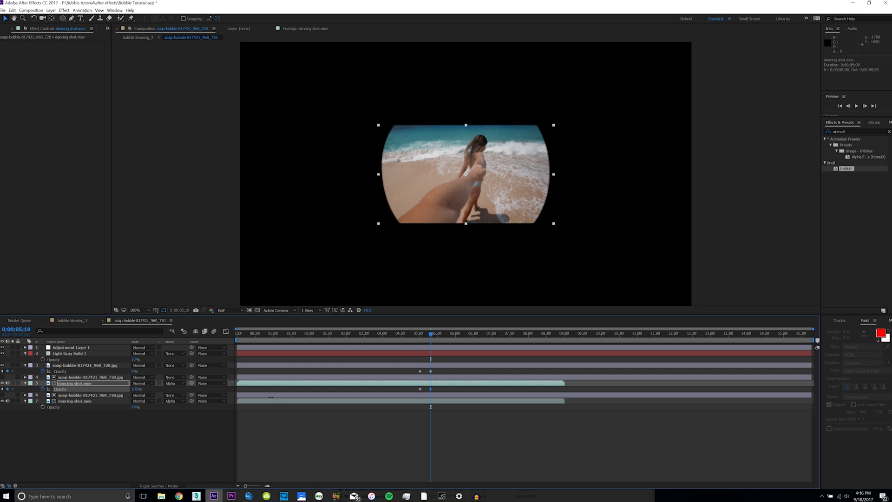
# Step: Enlarge the upper matte soap bubble image further, with a Scale keyframe of about 265% at 0;00;05;29
pyautogui.click(72, 320)
pyautogui.moveTo(463, 340); pyautogui.dragTo(528, 354)
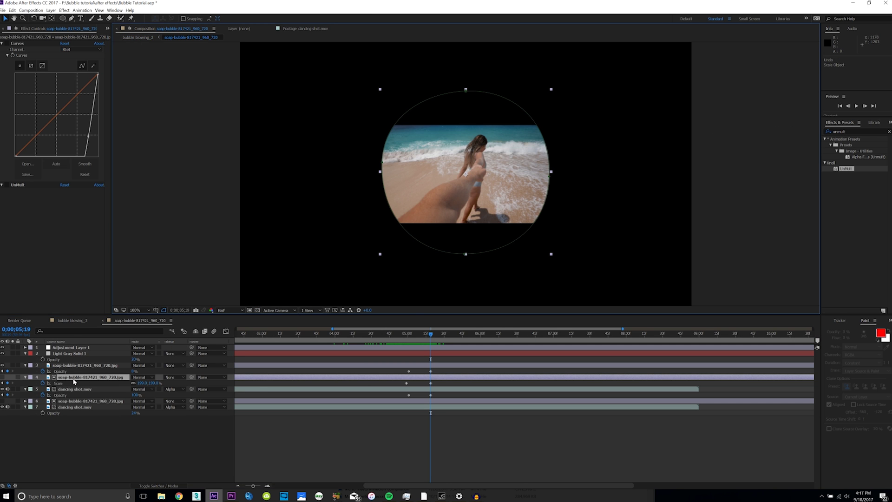
pyautogui.moveTo(552, 257); pyautogui.dragTo(670, 290)
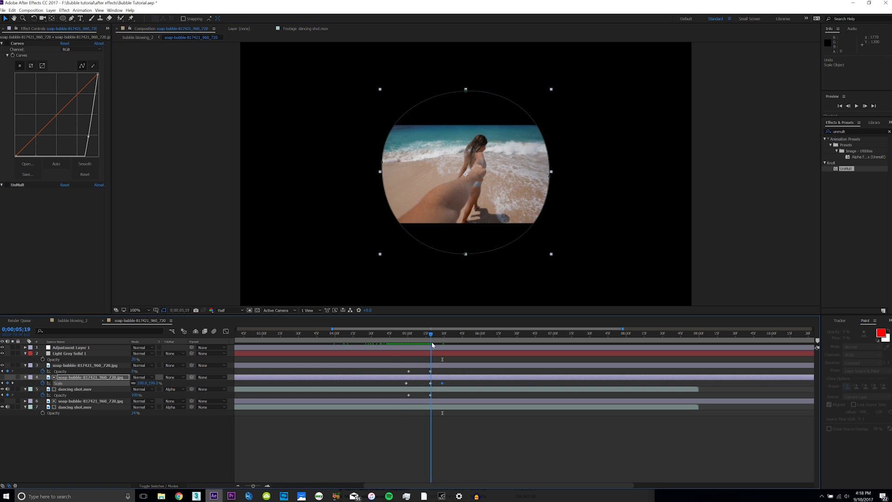
pyautogui.moveTo(433, 341)
pyautogui.mouseDown()
pyautogui.moveTo(414, 344)
pyautogui.moveTo(440, 348)
pyautogui.moveTo(432, 347)
pyautogui.mouseUp()
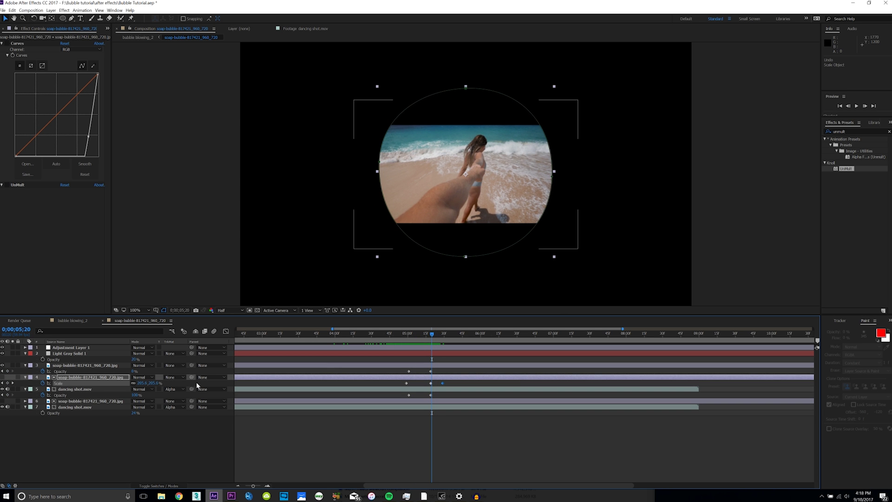
# Step: Animate the upper dancing shot.mov's Scale with a starting keyframe at 0;00;05;17 and about 74% at 0;00;05;29
pyautogui.click(95, 389)
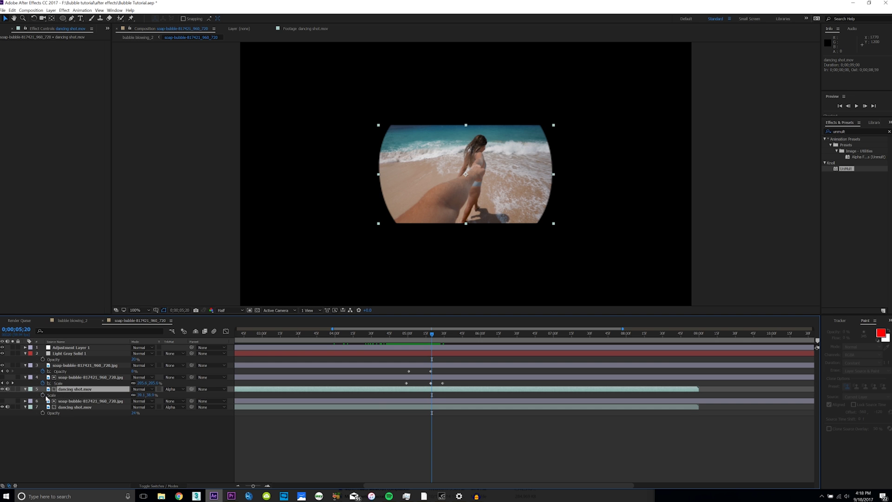
pyautogui.click(42, 395)
pyautogui.click(430, 398)
pyautogui.click(430, 395)
pyautogui.moveTo(435, 335); pyautogui.dragTo(442, 334)
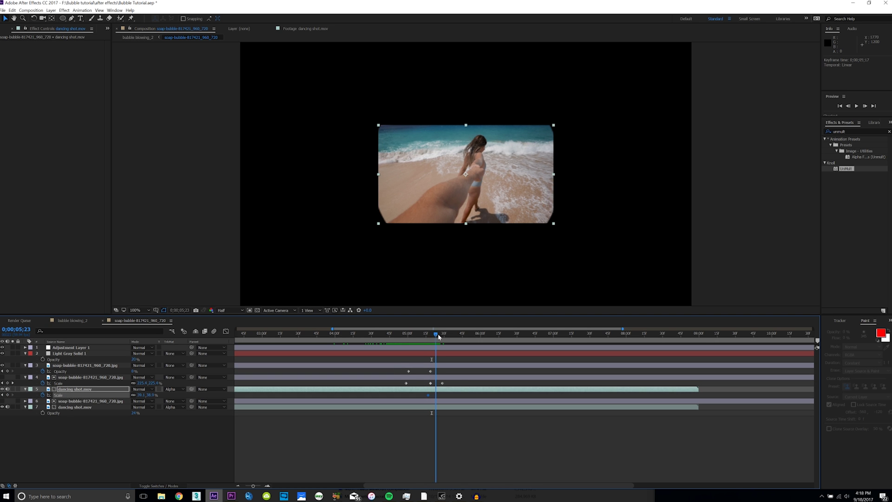
pyautogui.moveTo(147, 395); pyautogui.dragTo(163, 394)
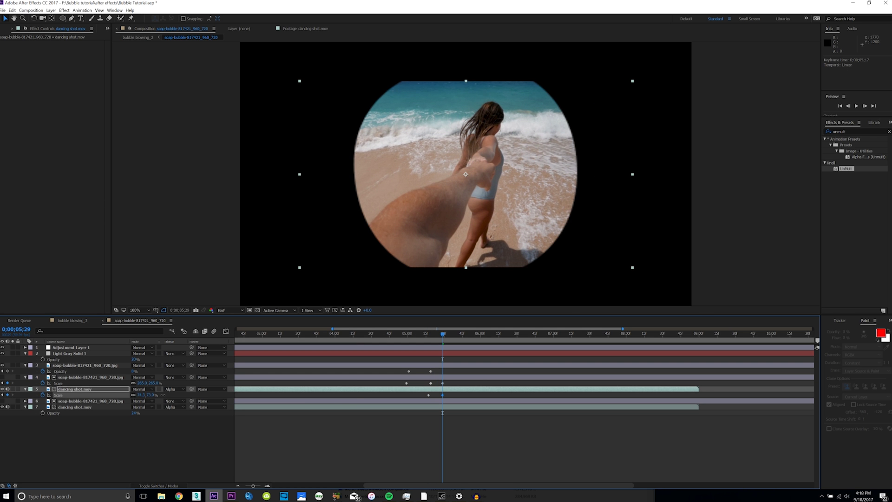
# Step: Enlarge the upper matte soap bubble image at 0;00;05;29 until it covers the whole dancing shot frame
pyautogui.click(437, 379)
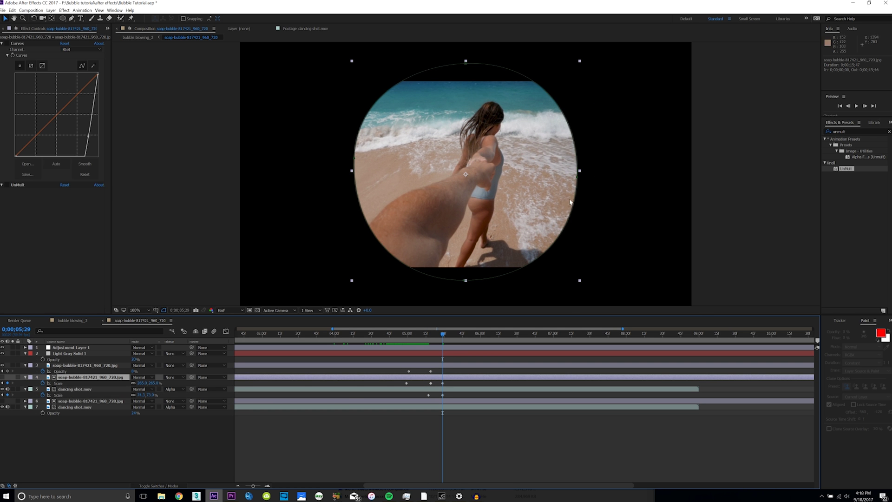
pyautogui.moveTo(580, 282); pyautogui.dragTo(823, 394)
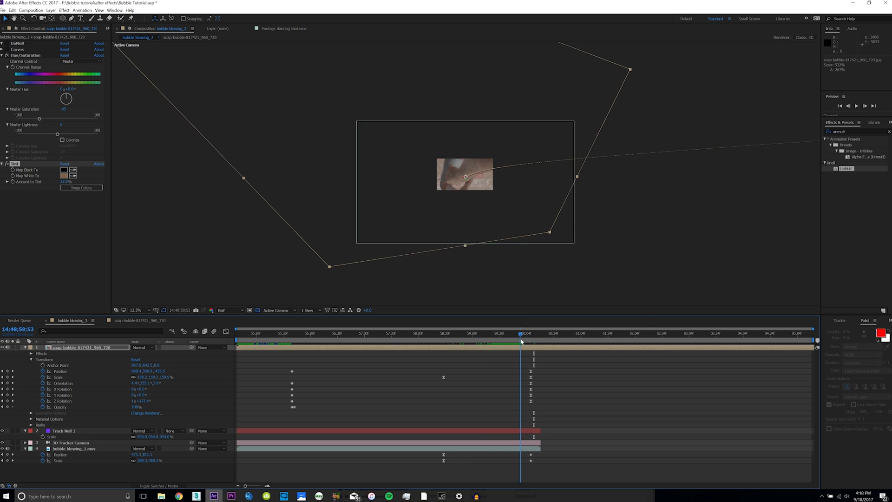
# Step: In the bubble blowing_2 composition, add a Scale keyframe to the soap bubble layer at 14;48;59;55 and shrink it to about 52% at 14;49;00;09
pyautogui.moveTo(521, 342)
pyautogui.mouseDown()
pyautogui.moveTo(528, 344)
pyautogui.moveTo(489, 346)
pyautogui.moveTo(523, 349)
pyautogui.mouseUp()
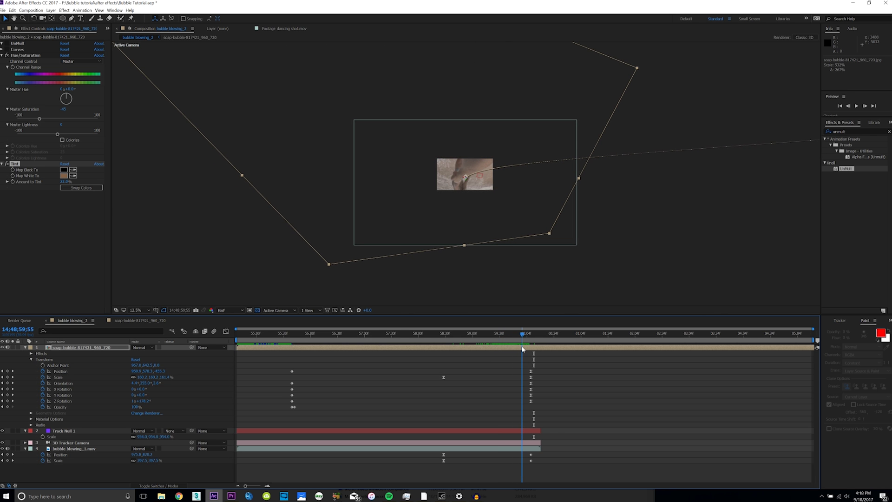
pyautogui.click(7, 377)
pyautogui.moveTo(523, 337); pyautogui.dragTo(532, 340)
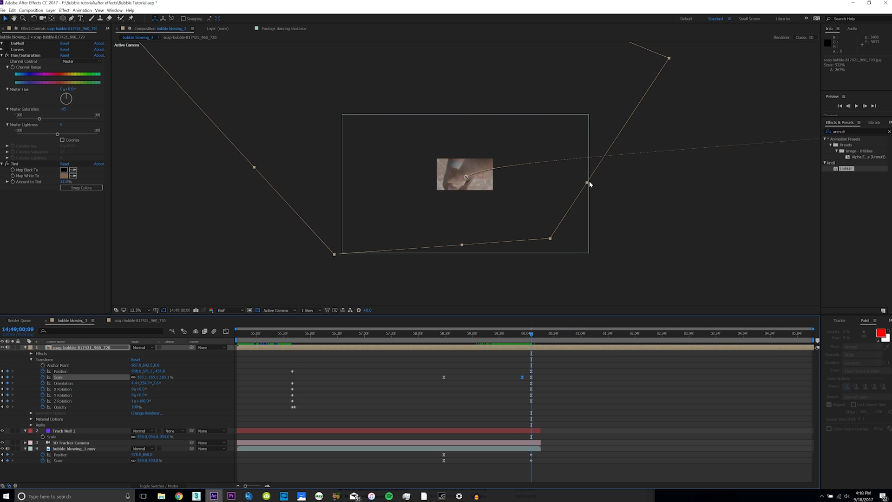
pyautogui.moveTo(588, 182); pyautogui.dragTo(466, 186)
pyautogui.scroll(3, 459, 186)
# Step: Straighten the soap bubble layer at 14;49;00;09 by rotating its Orientation to about 358°, 356°, 179.5°, and check the motion
pyautogui.moveTo(676, 109); pyautogui.dragTo(208, 365)
pyautogui.press('v')
pyautogui.moveTo(664, 183); pyautogui.dragTo(644, 184)
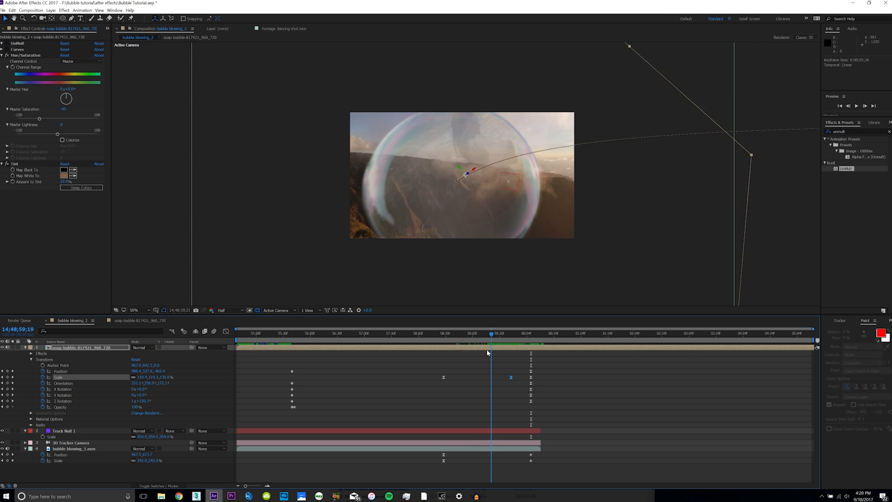
pyautogui.moveTo(488, 351); pyautogui.dragTo(523, 355)
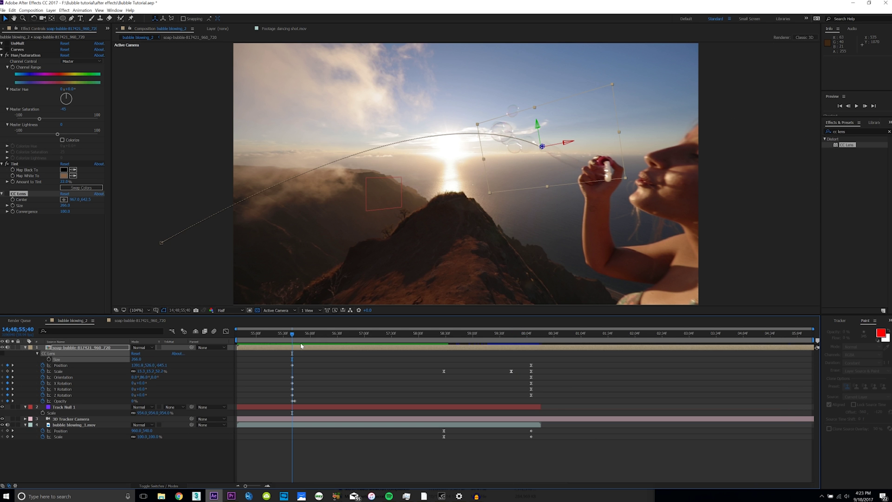
# Step: Add a Scale keyframe to the soap bubble layer at 14;48;55;43, where its opacity reaches 100%
pyautogui.press('=')
pyautogui.press('=')
pyautogui.press('=')
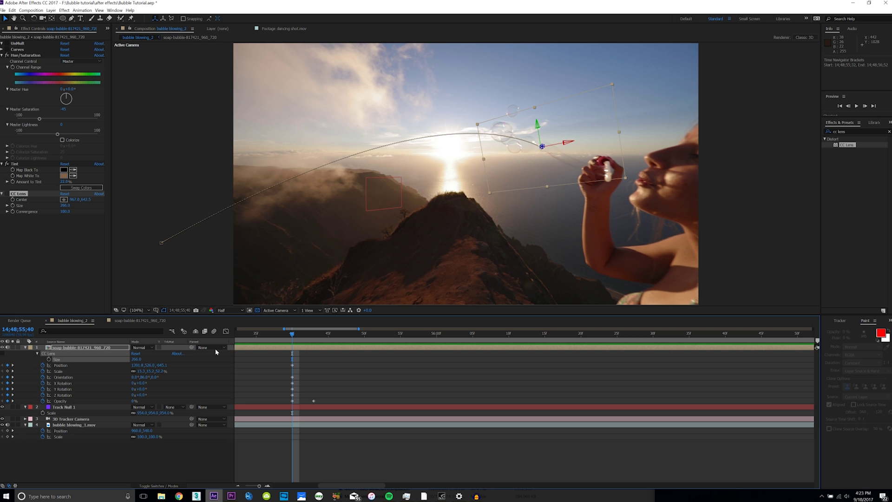
pyautogui.click(8, 371)
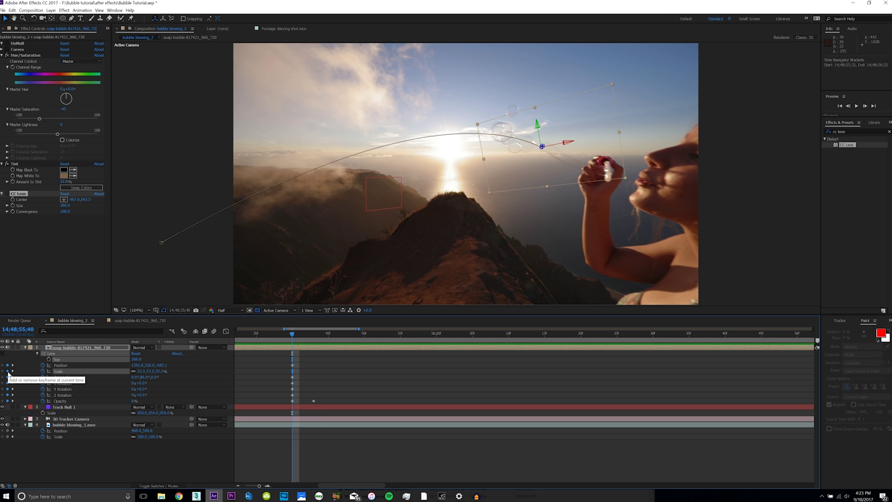
pyautogui.click(314, 335)
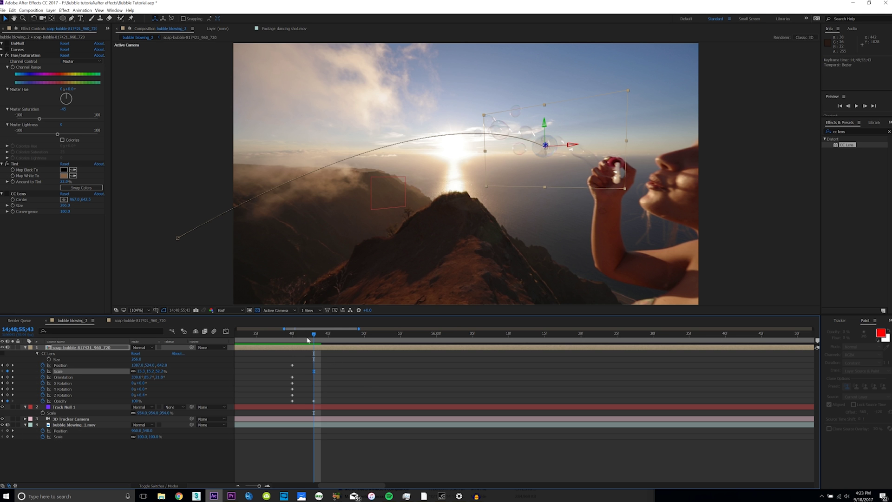
# Step: At 14;48;55;40, squash the soap bubble layer's height and rotate it in 3D so the bubble starts flattened
pyautogui.click(292, 335)
pyautogui.moveTo(546, 188); pyautogui.dragTo(549, 167)
pyautogui.press('w')
pyautogui.moveTo(622, 146); pyautogui.dragTo(623, 163)
# Step: Move the soap bubble layer's second Scale and Opacity keyframes slightly later and preview the bubble animation
pyautogui.moveTo(292, 335); pyautogui.dragTo(313, 352)
pyautogui.moveTo(321, 367); pyautogui.dragTo(318, 403)
pyautogui.click(237, 486)
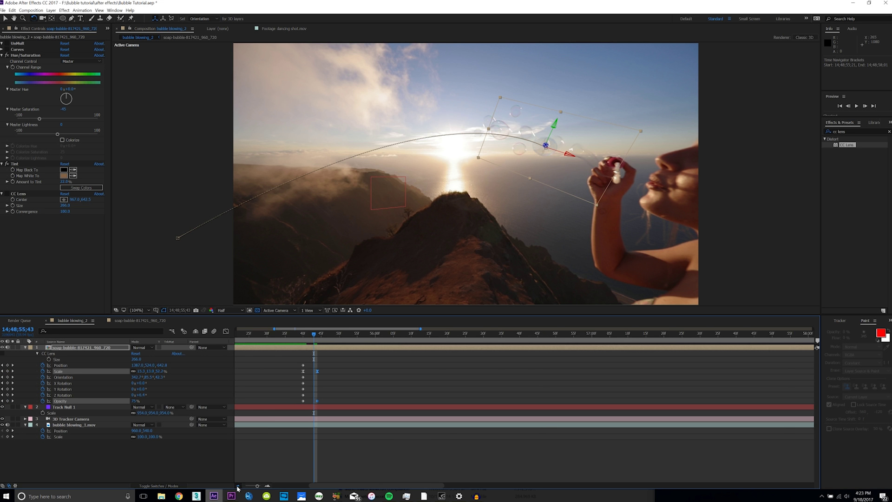
pyautogui.click(238, 486)
pyautogui.click(237, 486)
pyautogui.click(237, 486)
pyautogui.press('space')
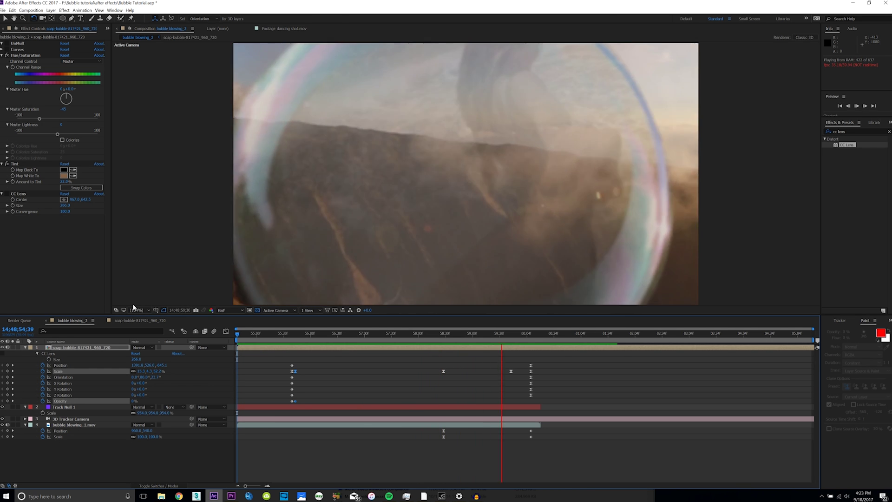
# Step: Try to shift the starting Opacity and Scale keyframes in the soap bubble composition earlier, to about 0;00;04;43
pyautogui.moveTo(415, 416); pyautogui.dragTo(404, 355)
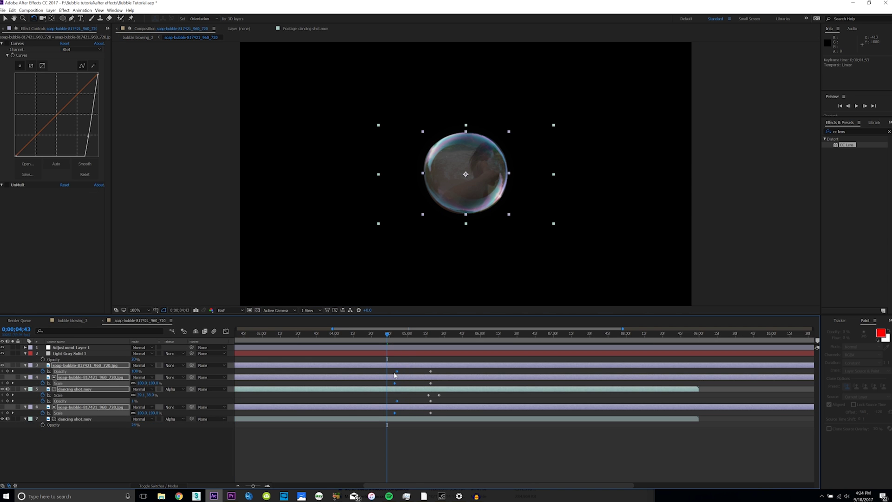
pyautogui.moveTo(388, 376); pyautogui.dragTo(388, 375)
pyautogui.moveTo(389, 334); pyautogui.dragTo(404, 334)
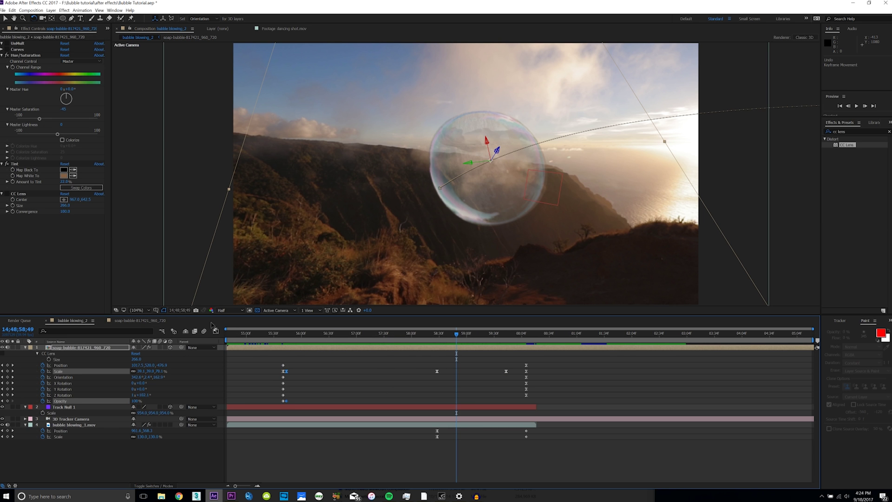
# Step: Collapse the soap bubble layer's properties in bubble blowing_2 and enable motion blur for that layer and the composition
pyautogui.click(25, 347)
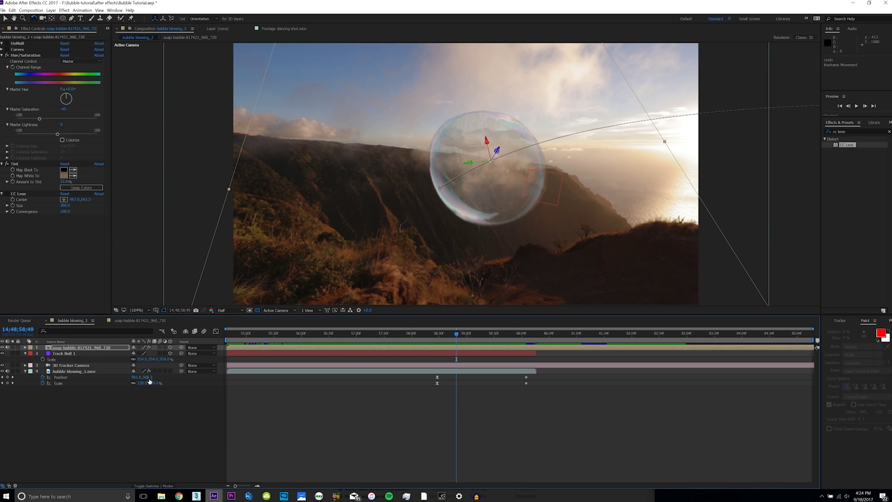
pyautogui.press('F2')
pyautogui.click(161, 348)
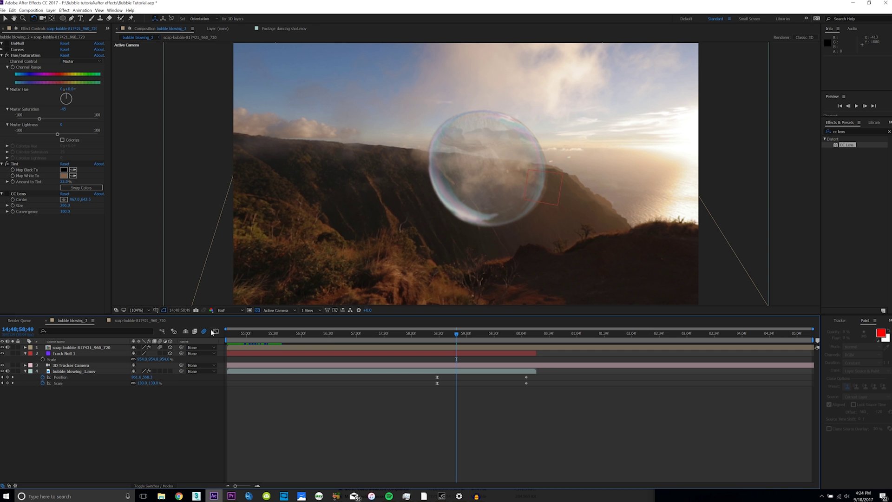
# Step: Enable motion blur for the bubble blowing_1.mov layer and preview the transition from the start
pyautogui.click(66, 348)
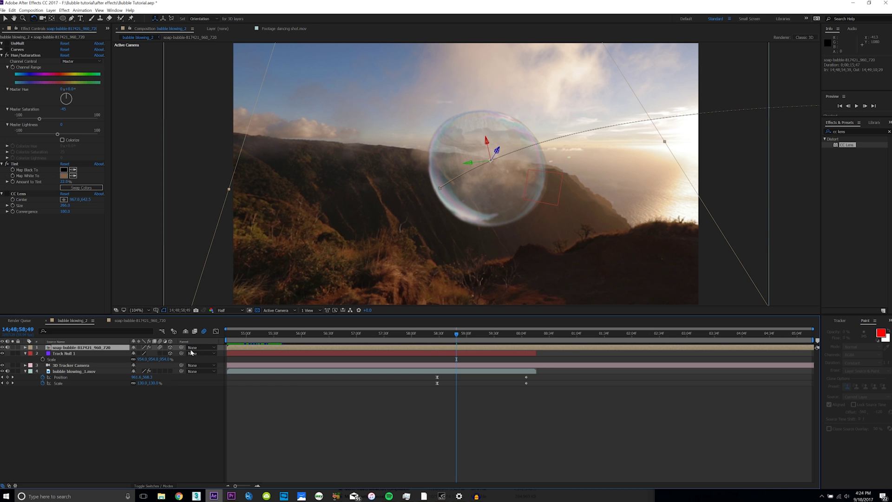
pyautogui.click(84, 372)
pyautogui.click(160, 371)
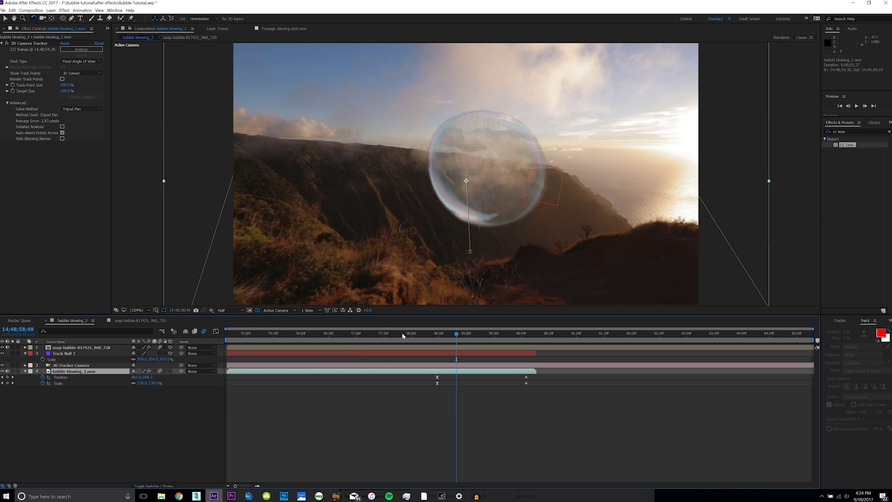
pyautogui.click(428, 333)
pyautogui.press('space')
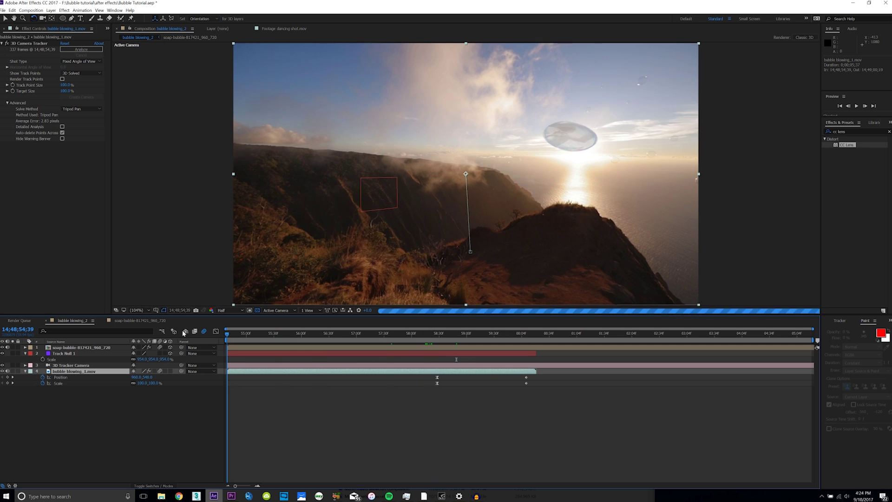